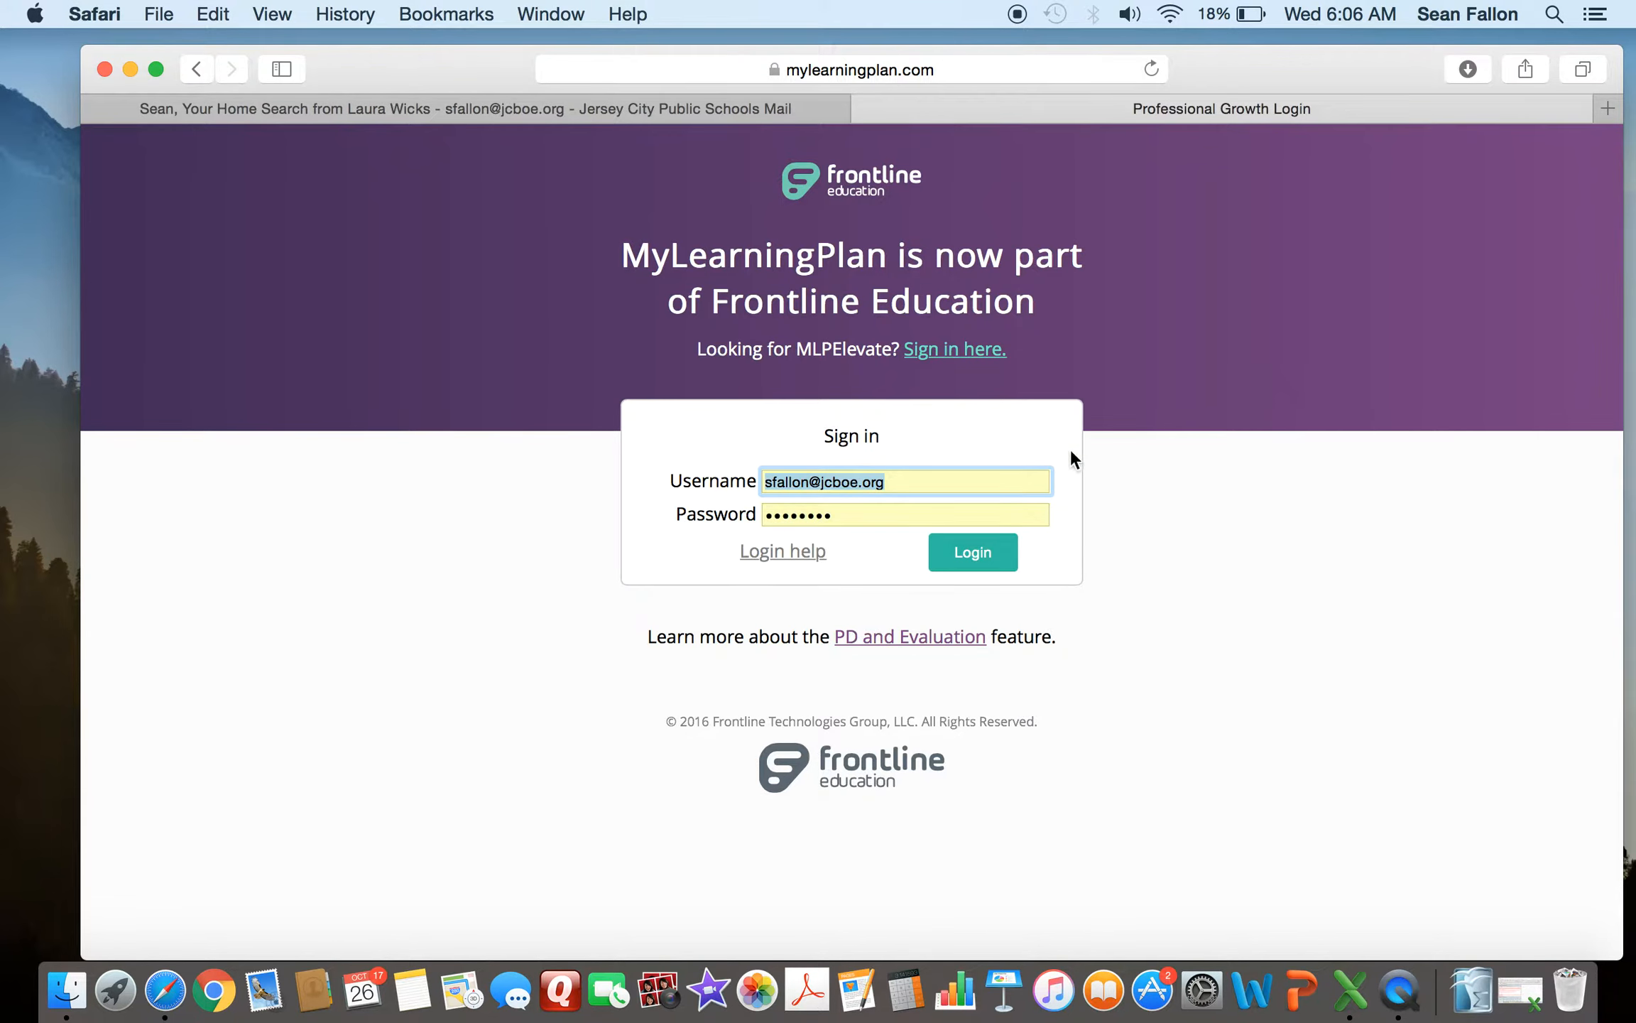
- Sign in to the site and open the SGO Form (Tiered) for Student Growth Objective #1
click(980, 554)
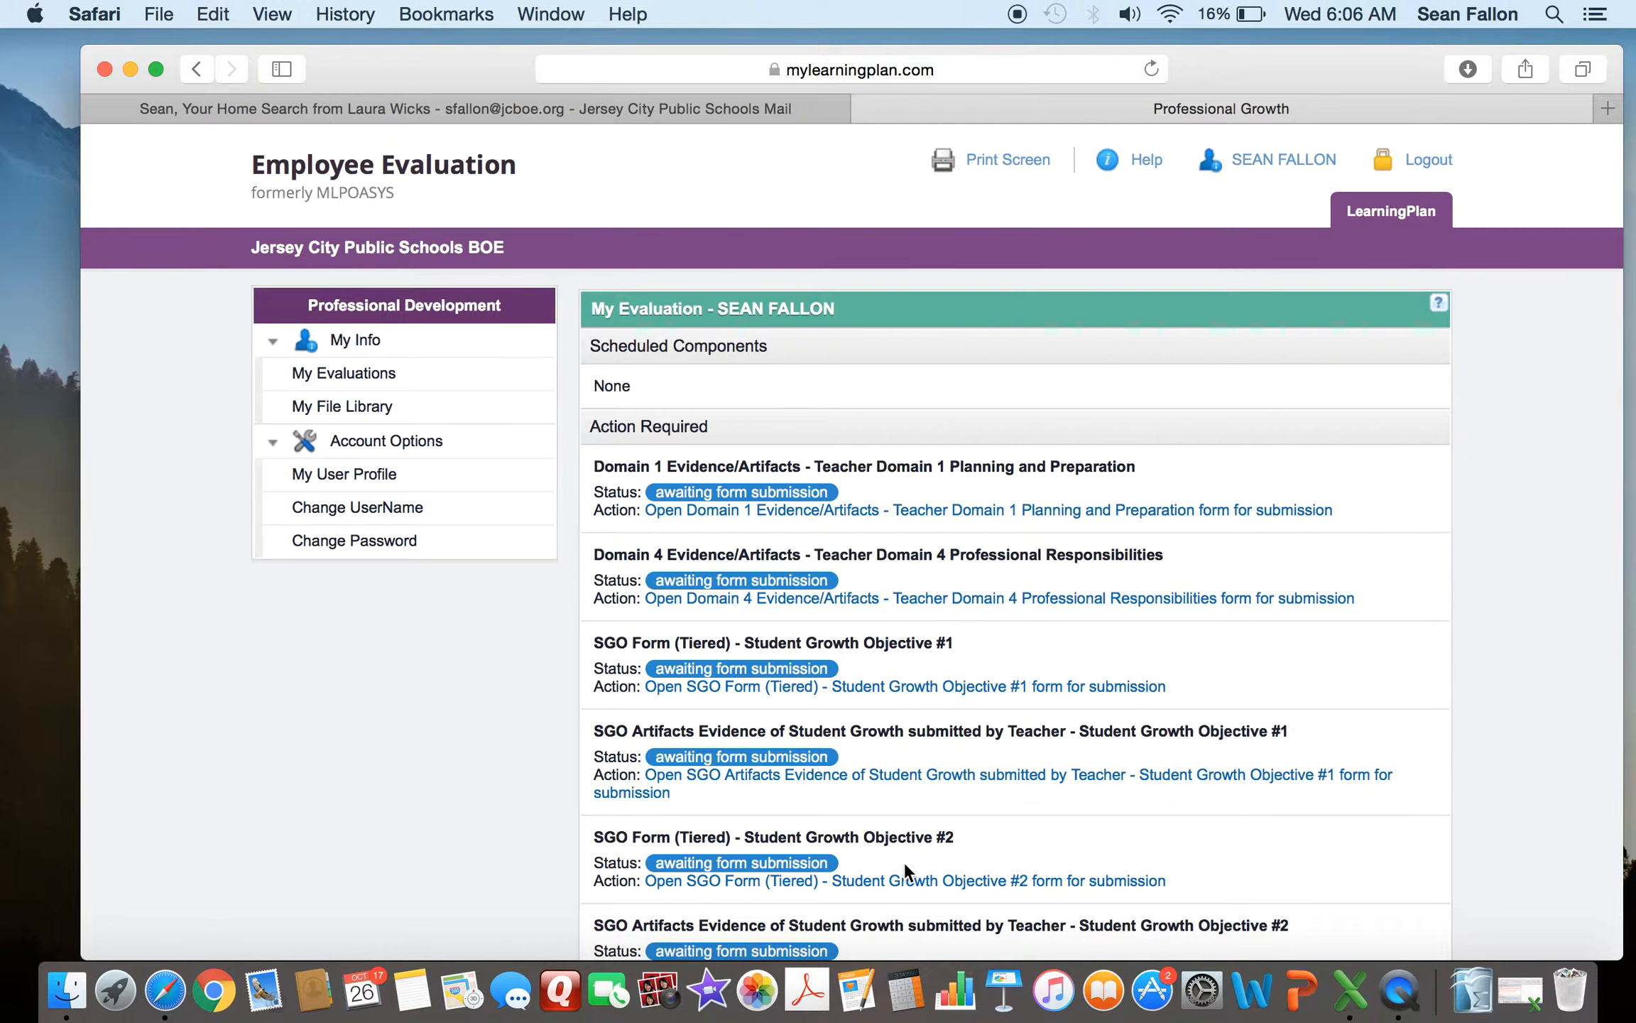
click(764, 687)
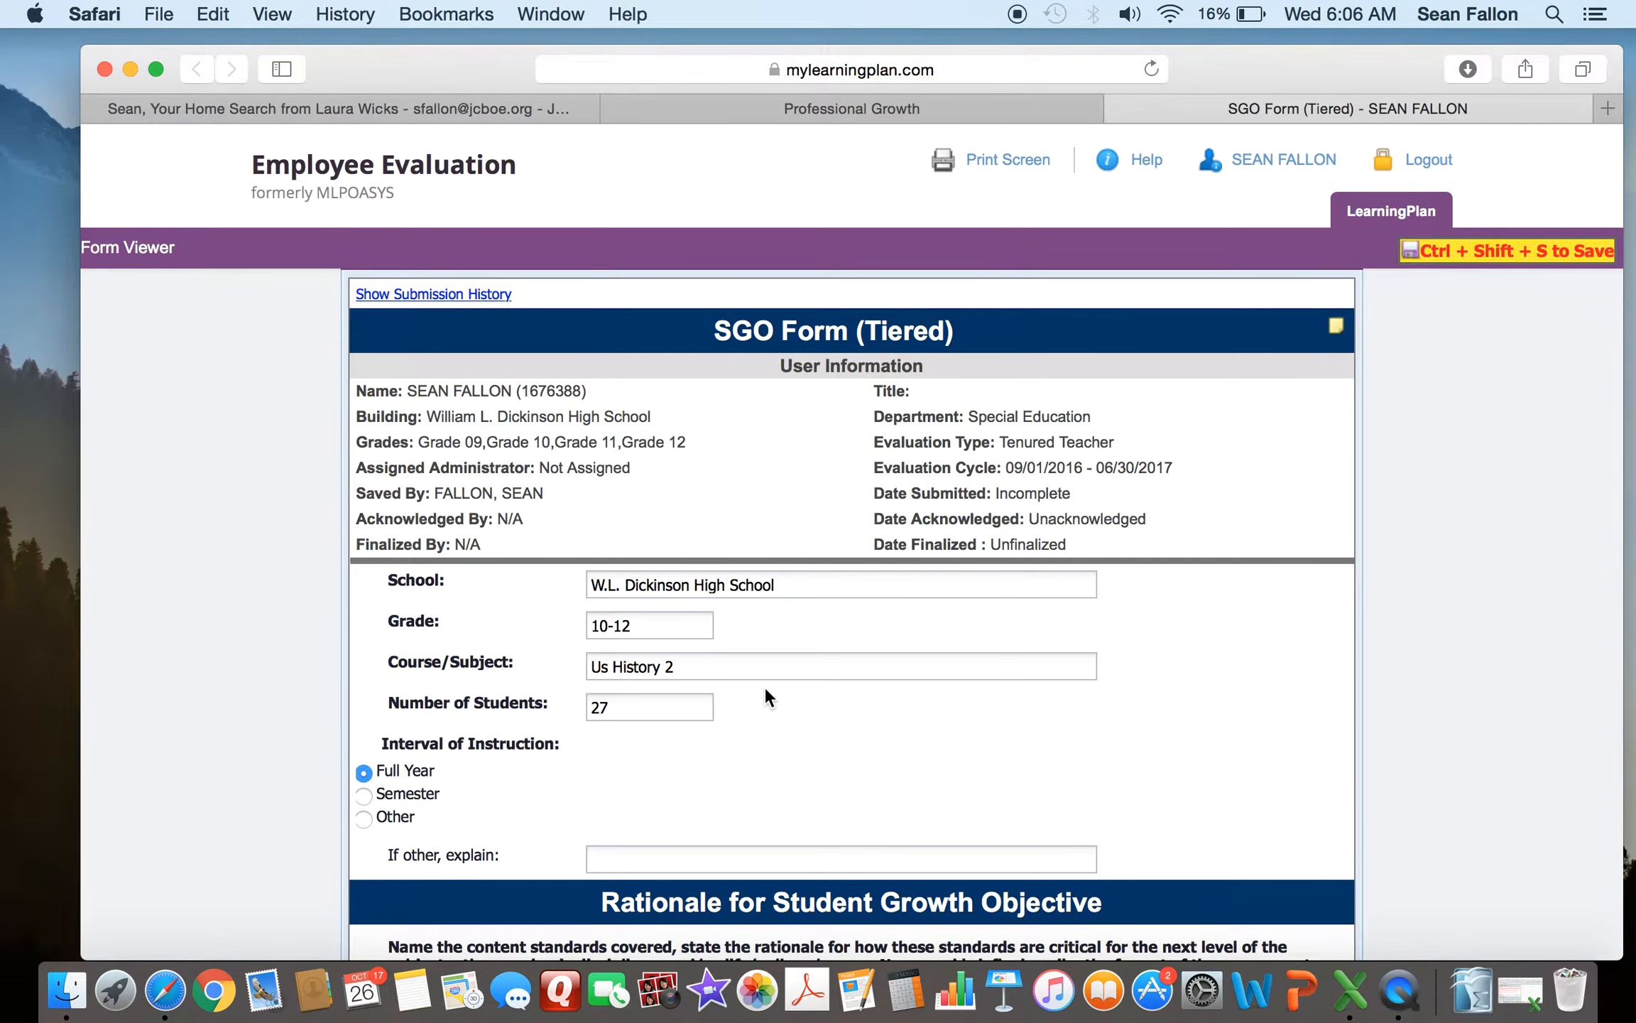
- Compare the form's number of students with the SGO 1 2016-2017 spreadsheet's SGO Form and Fall Input sheets
click(1534, 986)
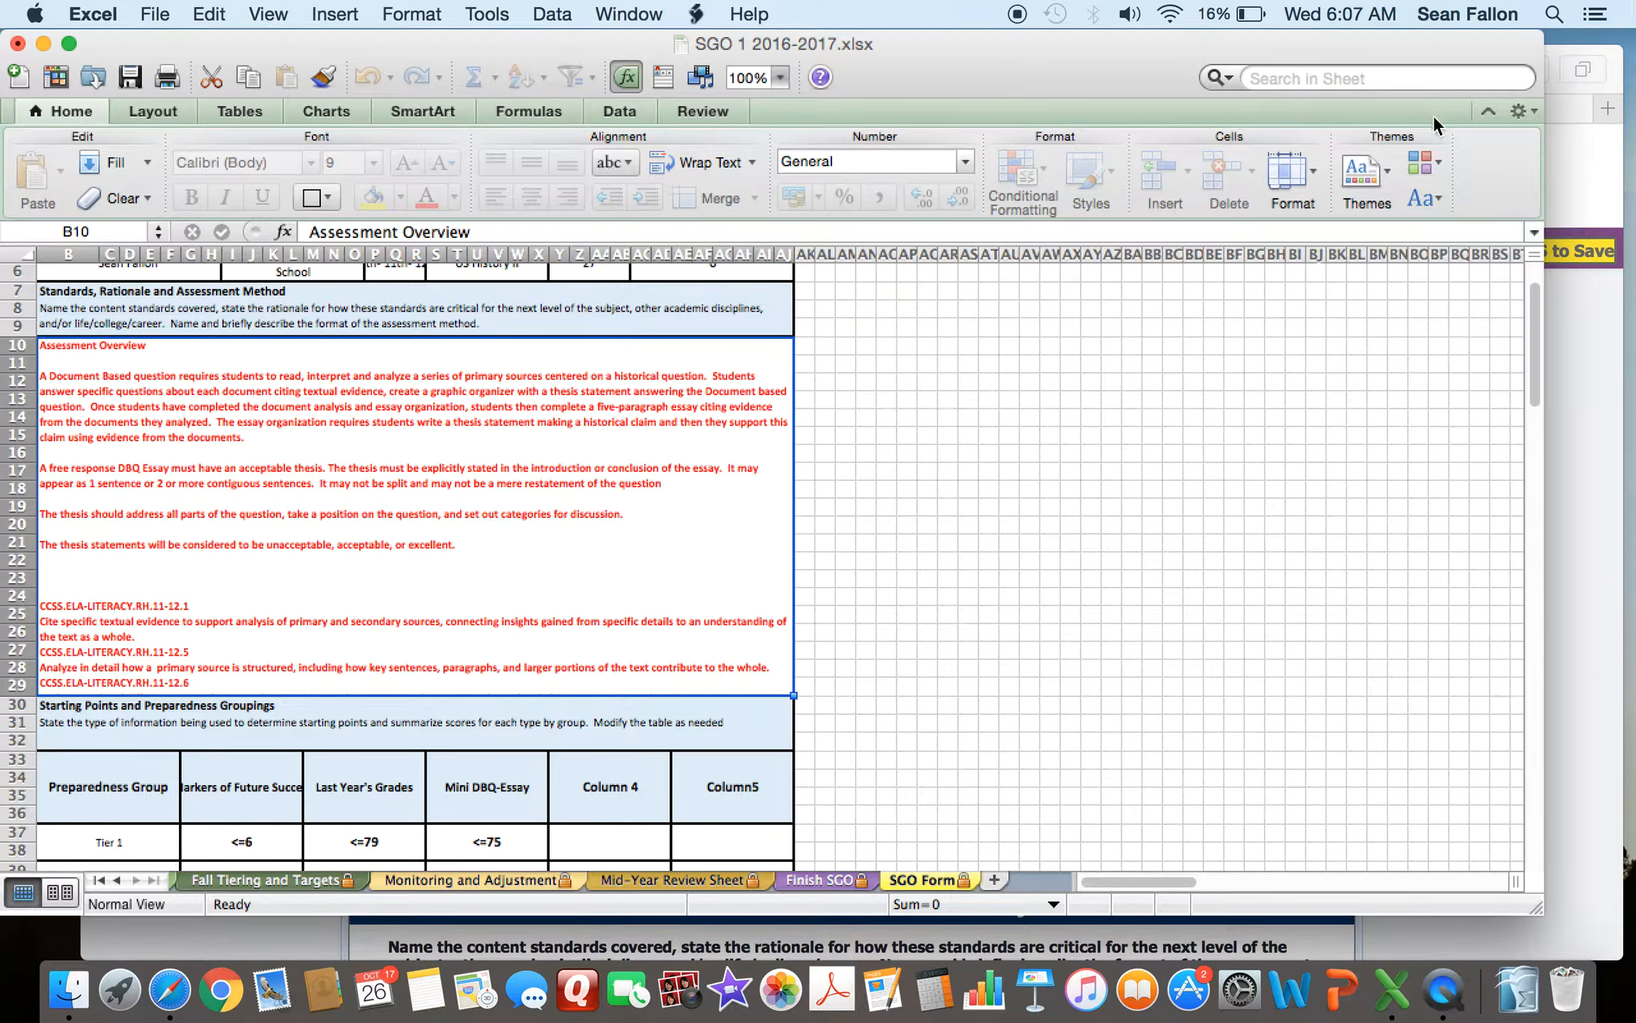
click(1588, 446)
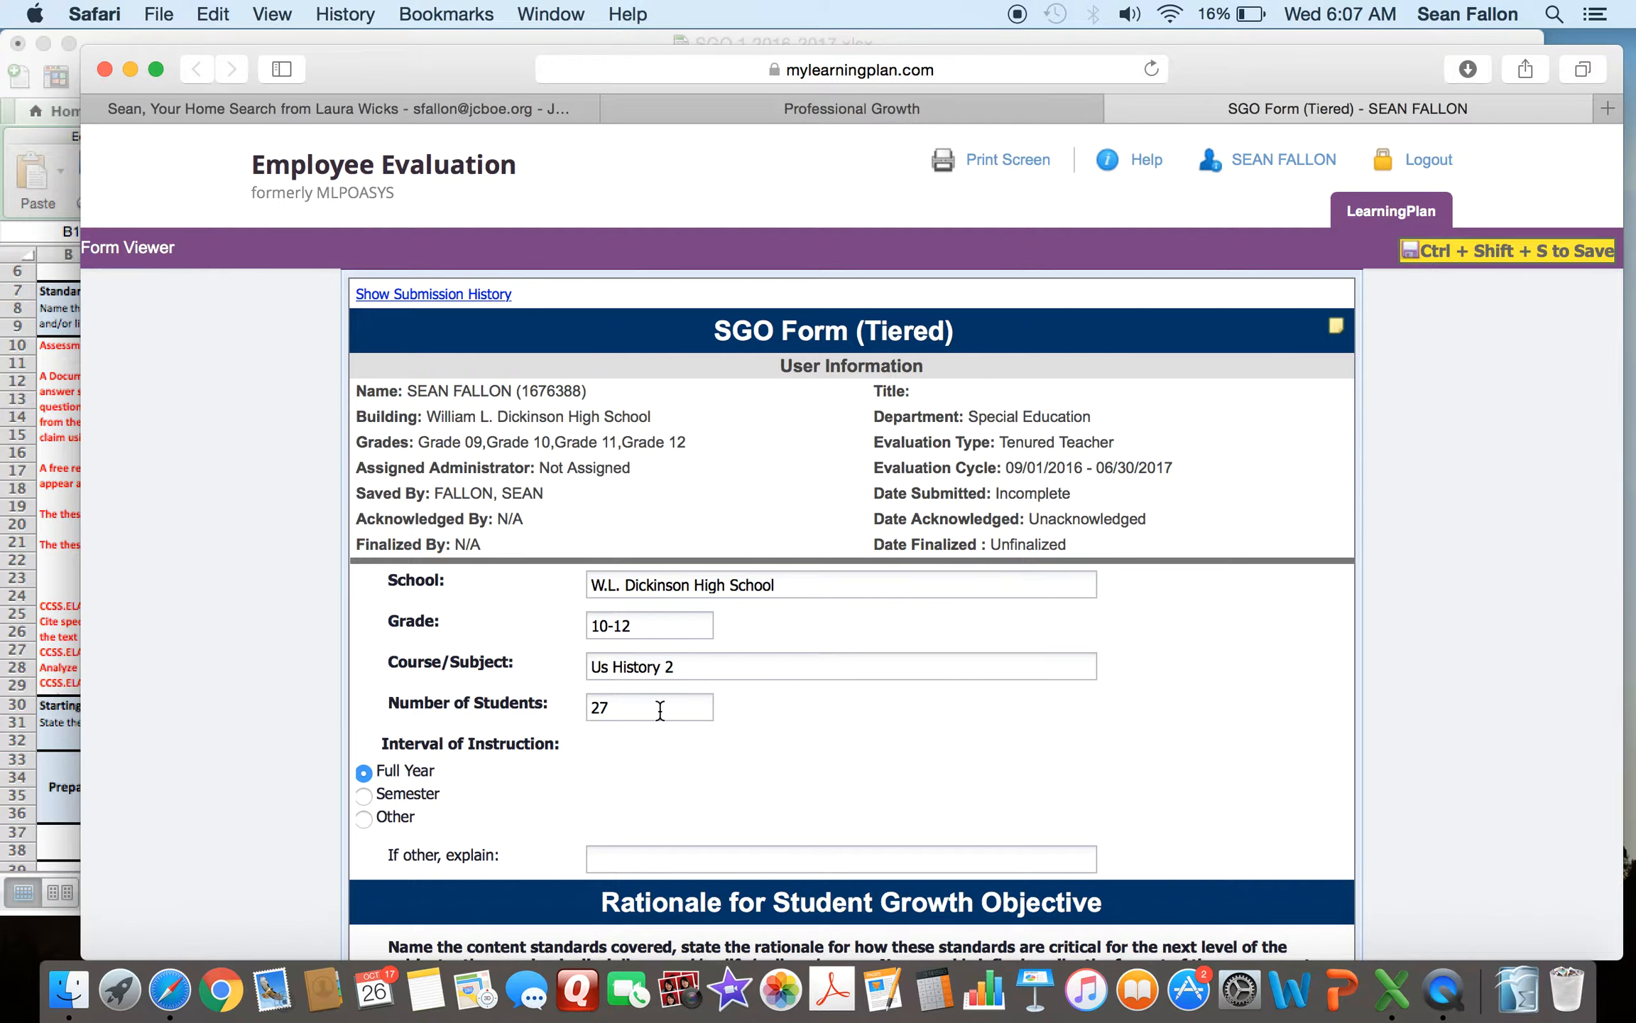
double_click(610, 708)
click(56, 157)
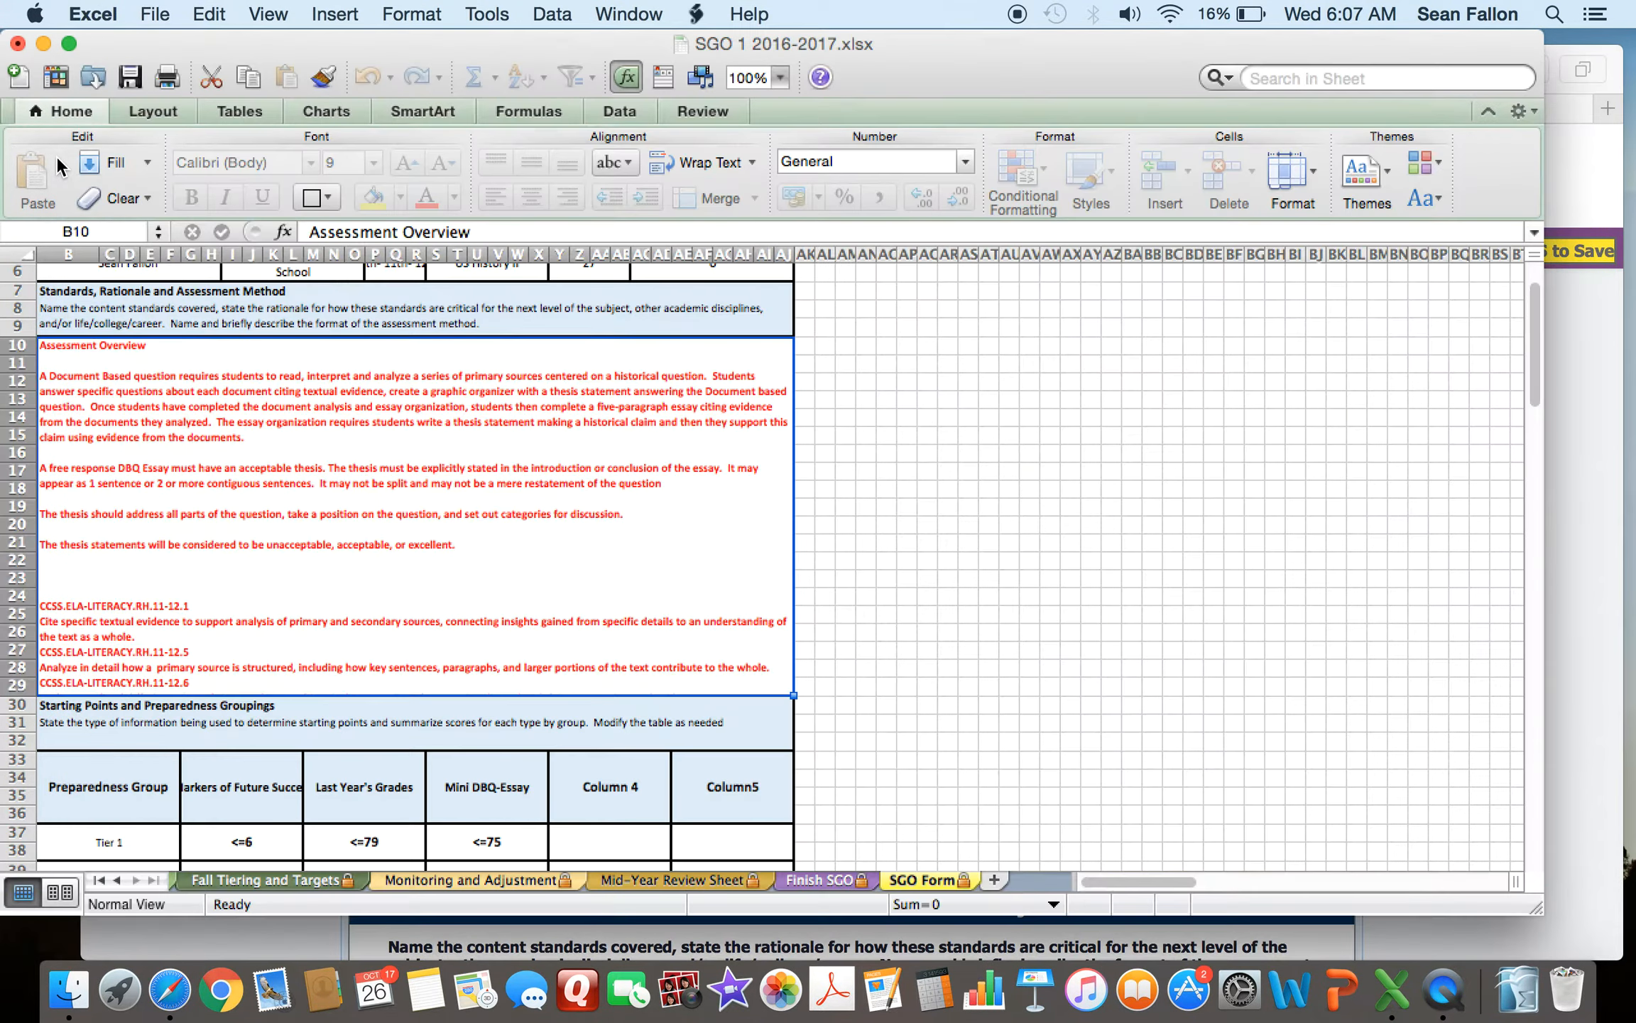
click(174, 878)
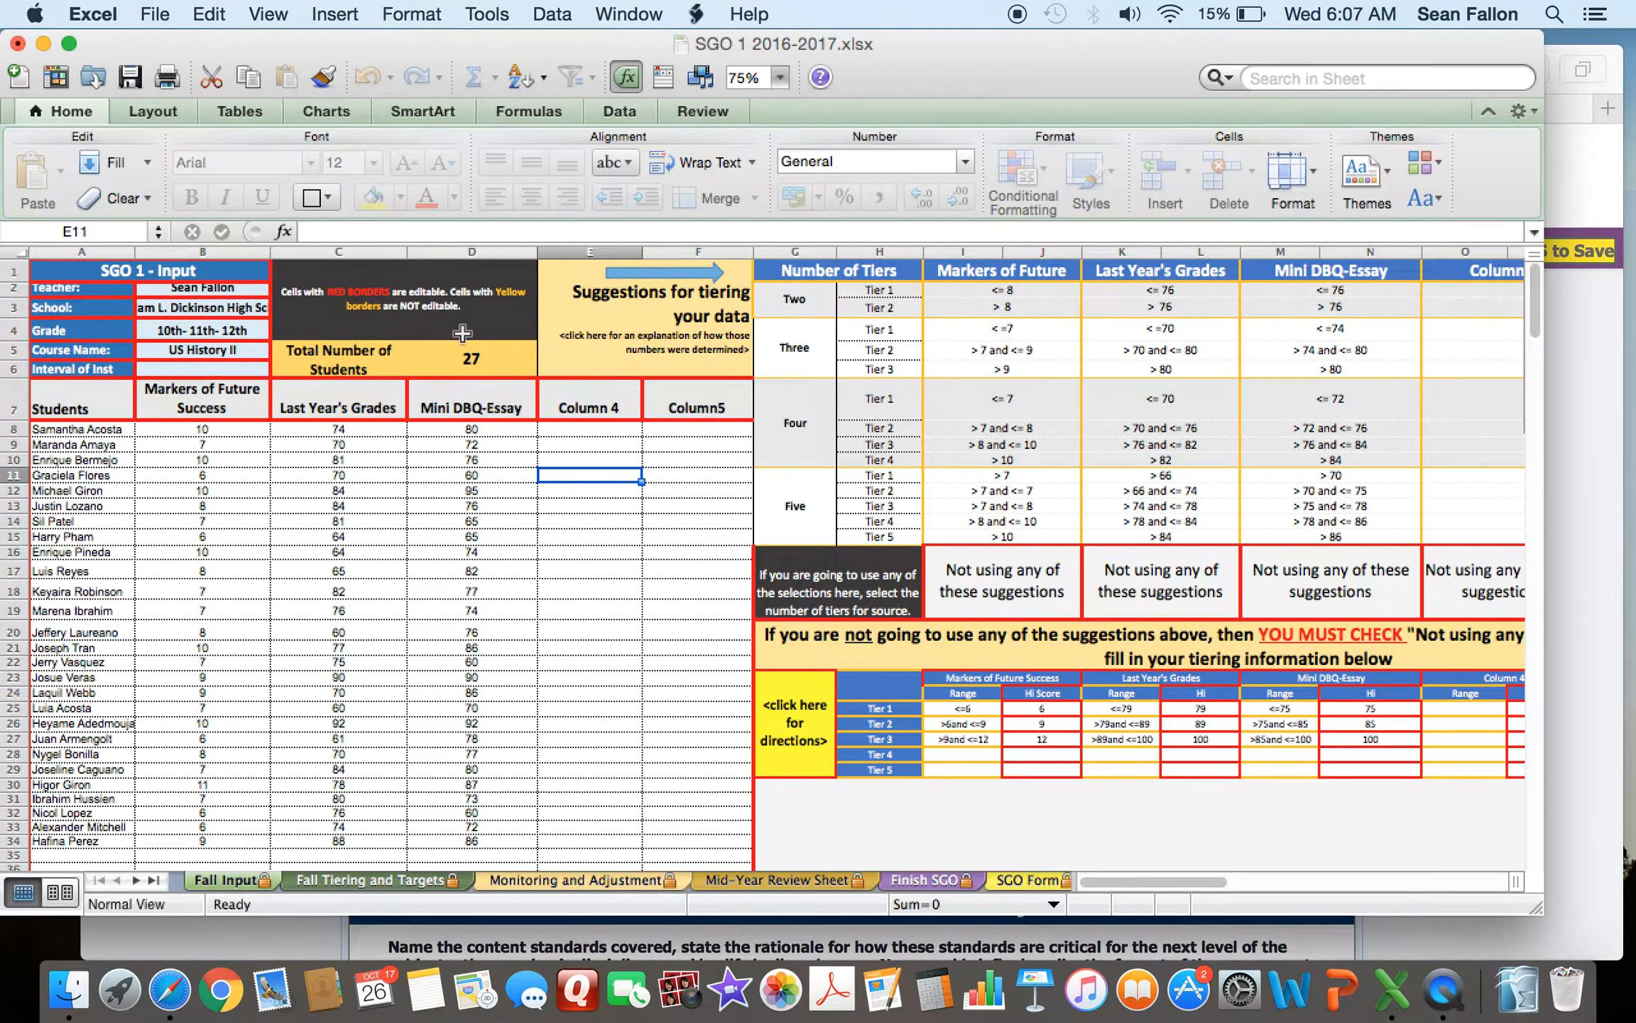
click(1598, 419)
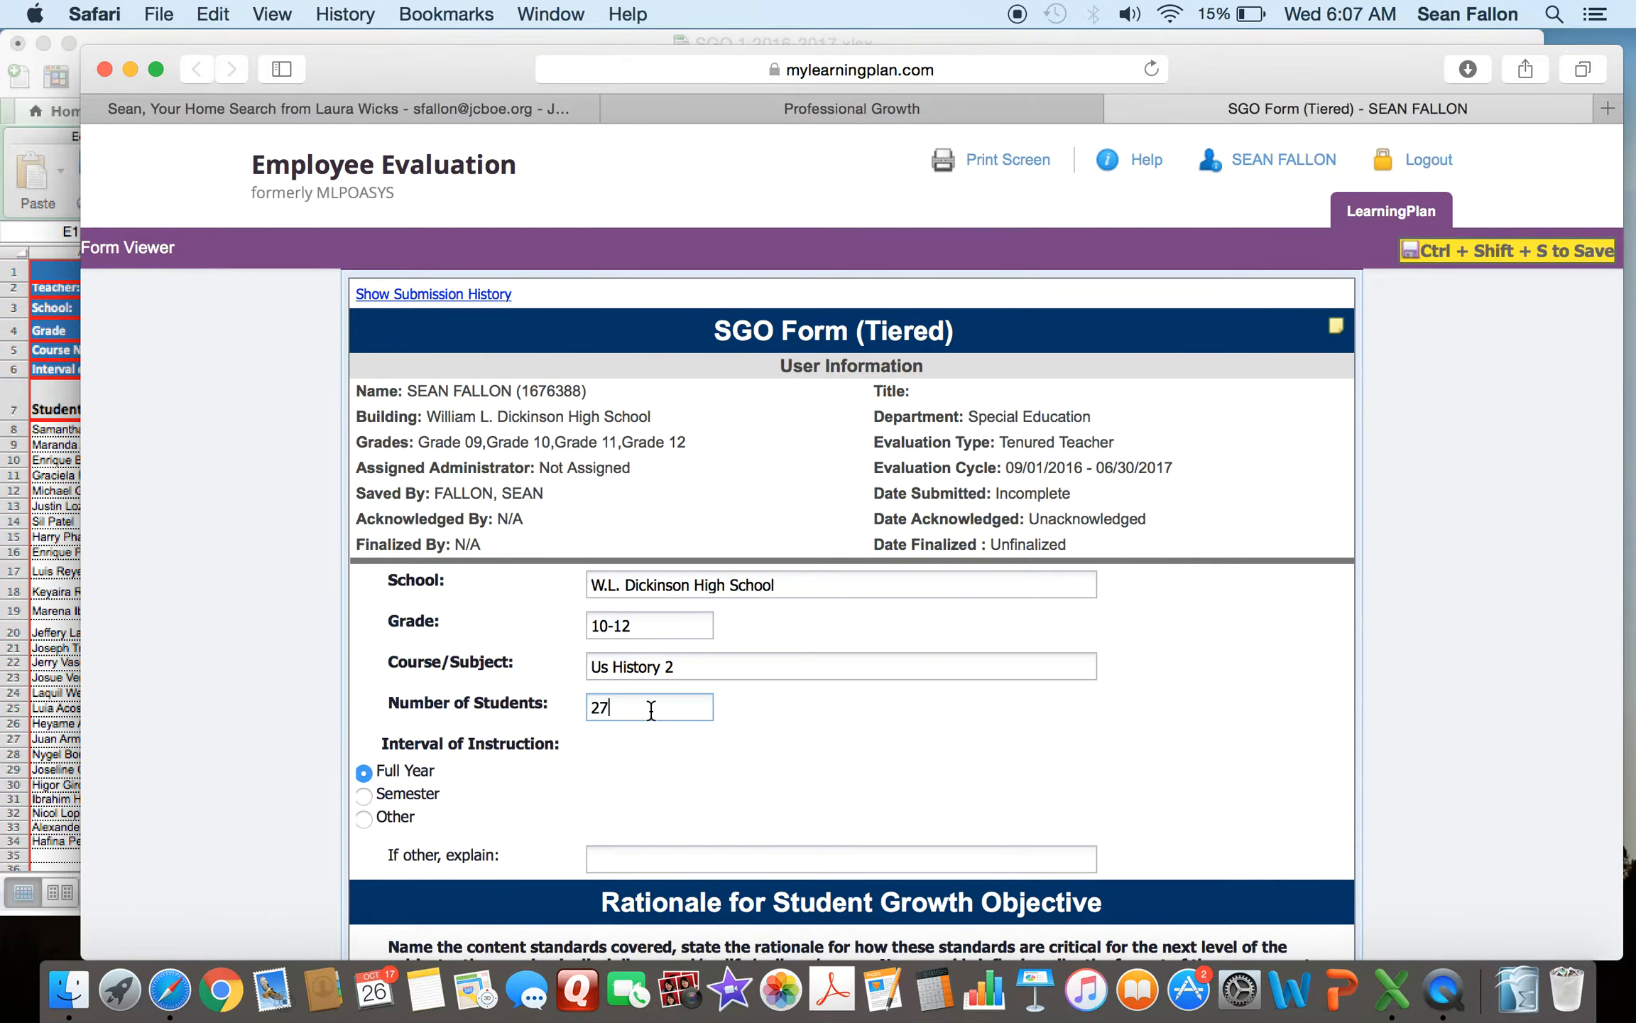
- Compare the form's rationale text with the assessment overview on the spreadsheet's SGO Form sheet
scroll(814, 710, down, 2)
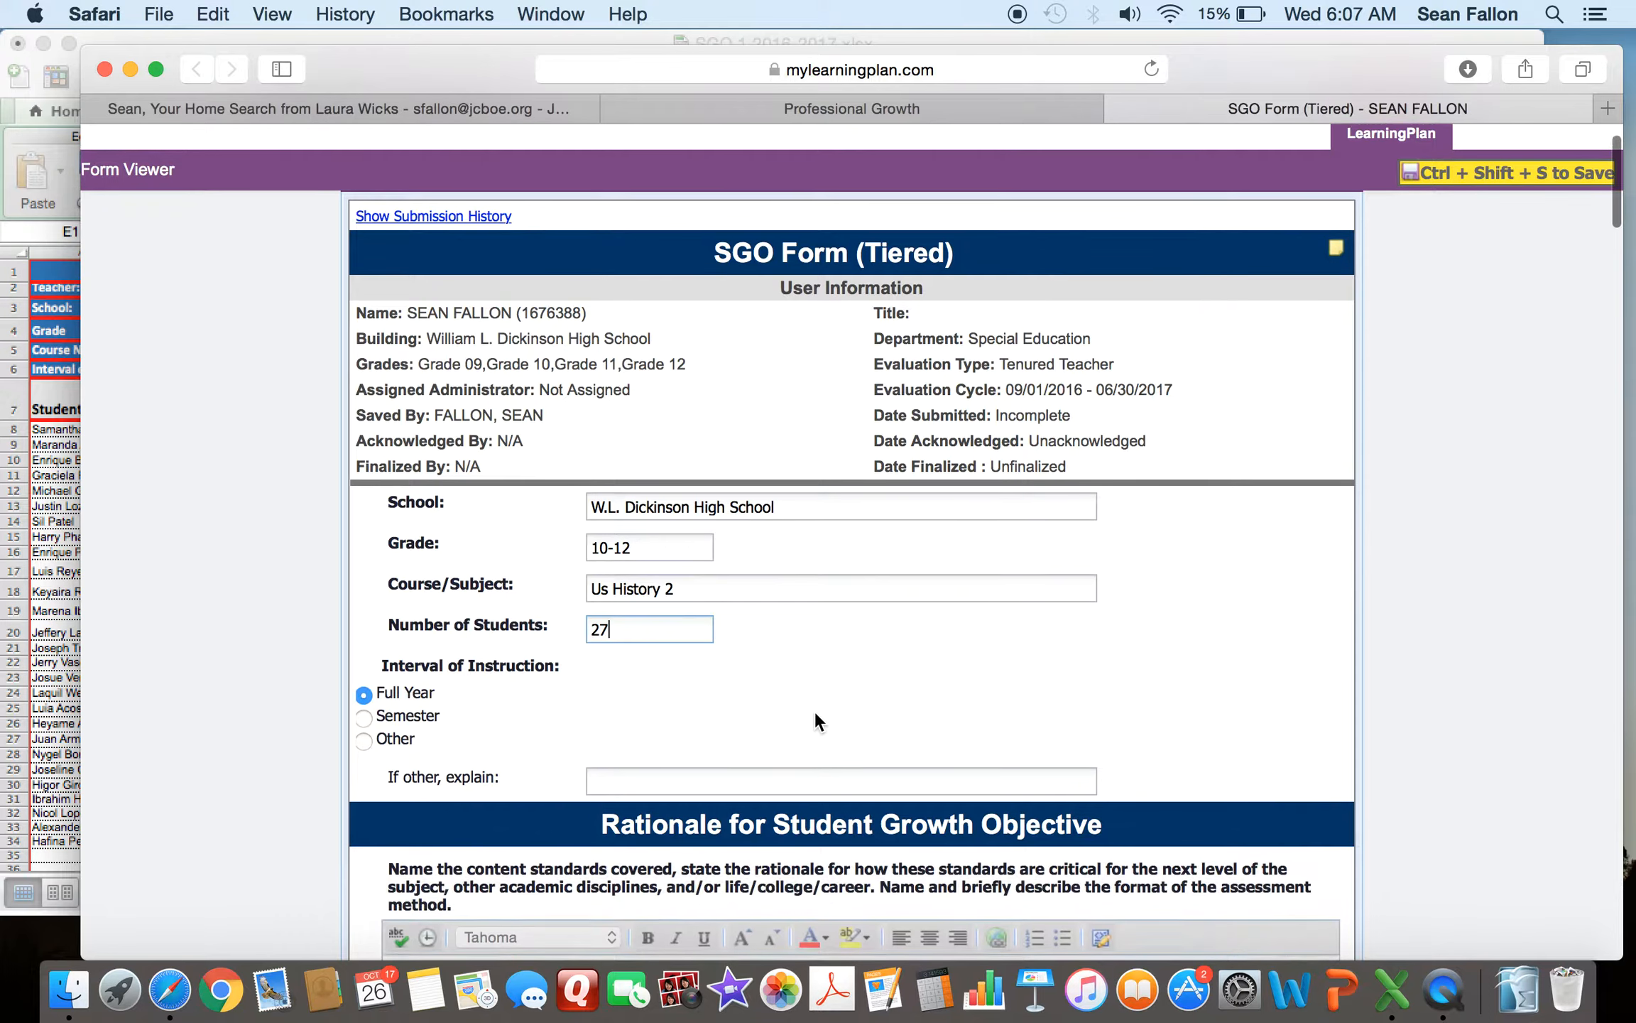
scroll(815, 709, down, 5)
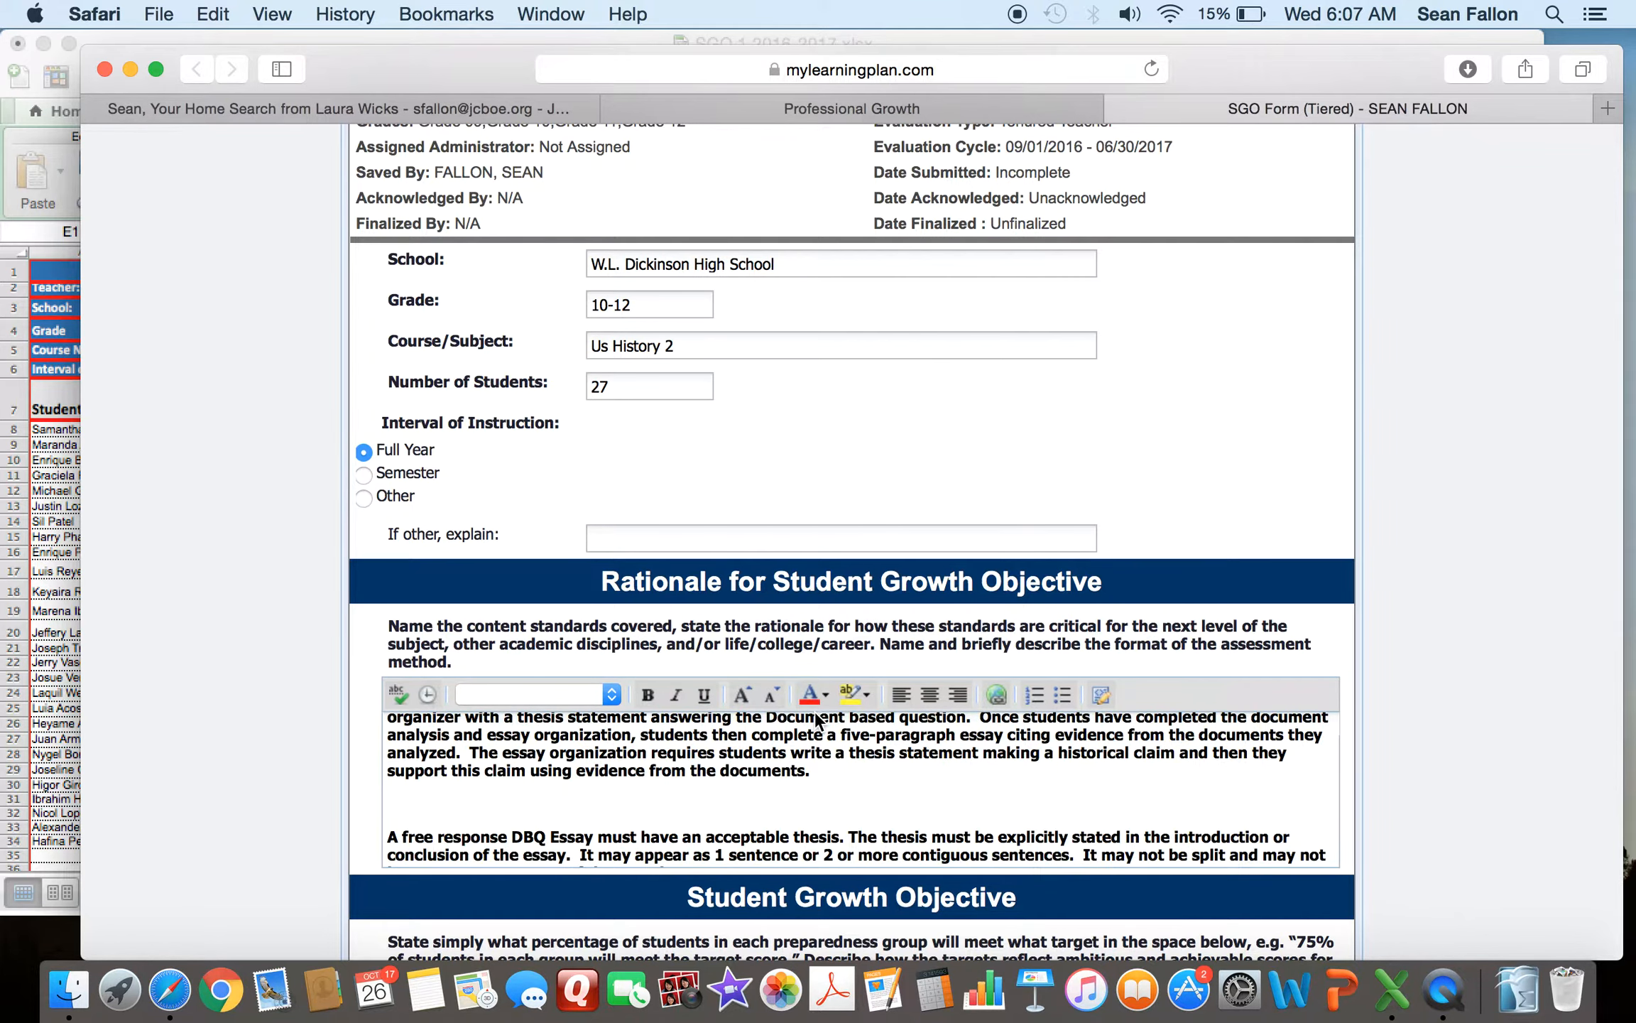
scroll(1470, 691, down, 2)
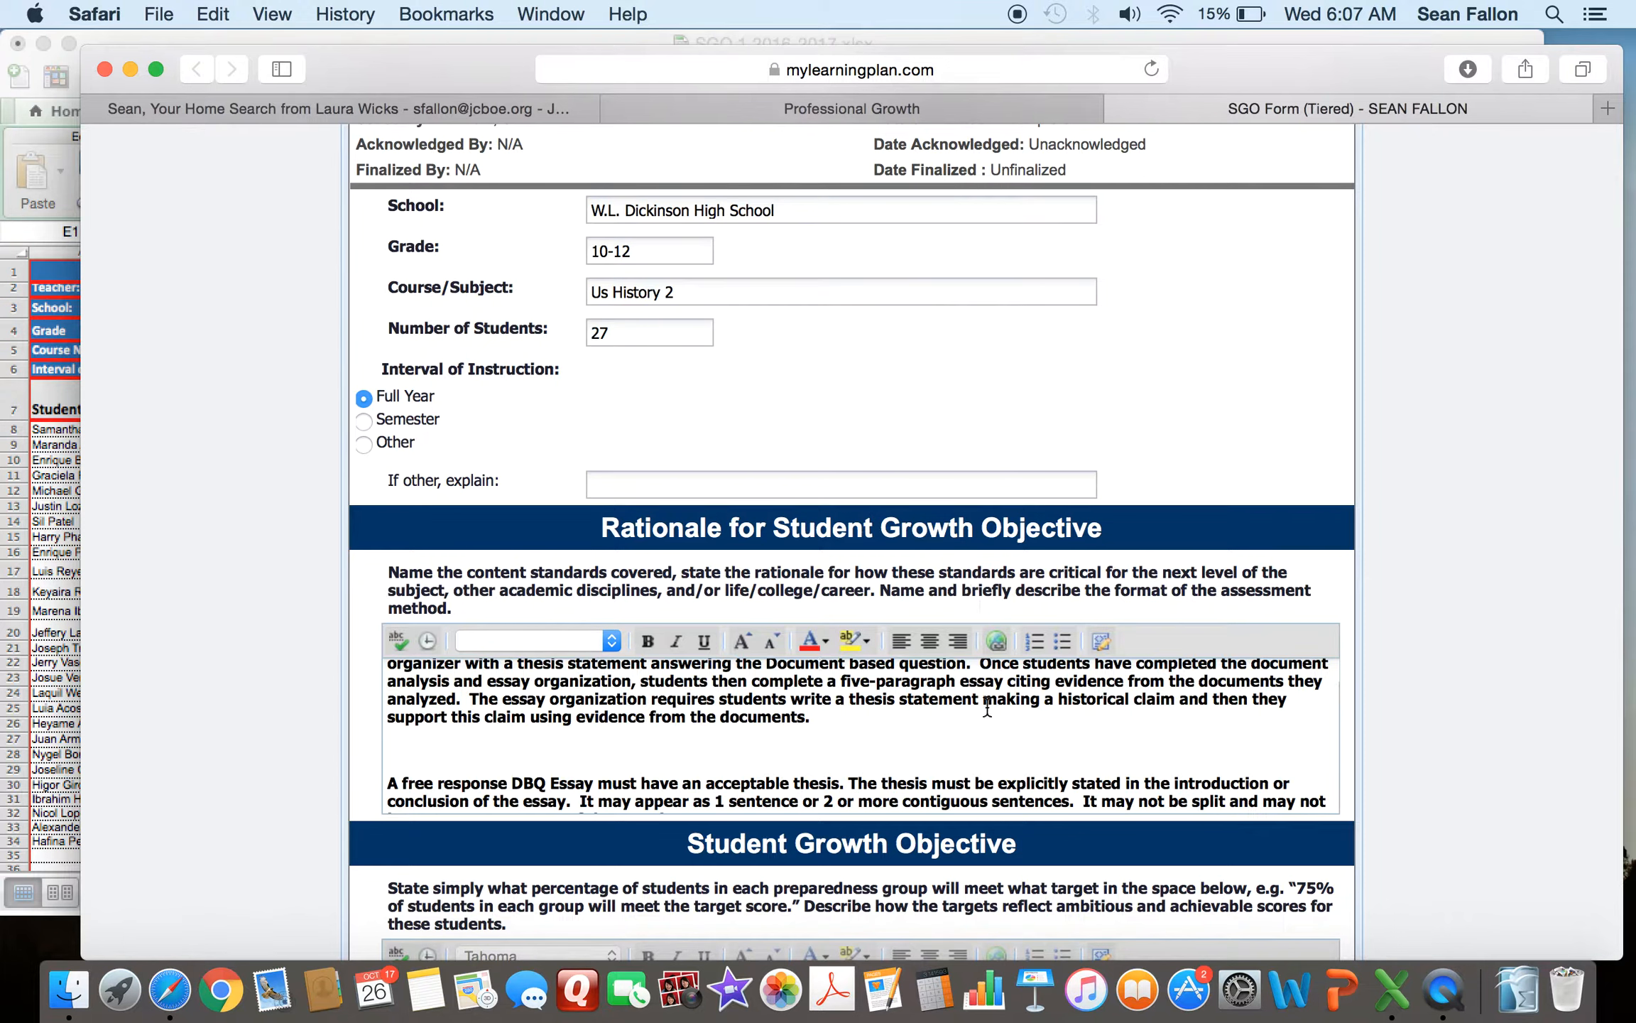
scroll(939, 732, up, 2)
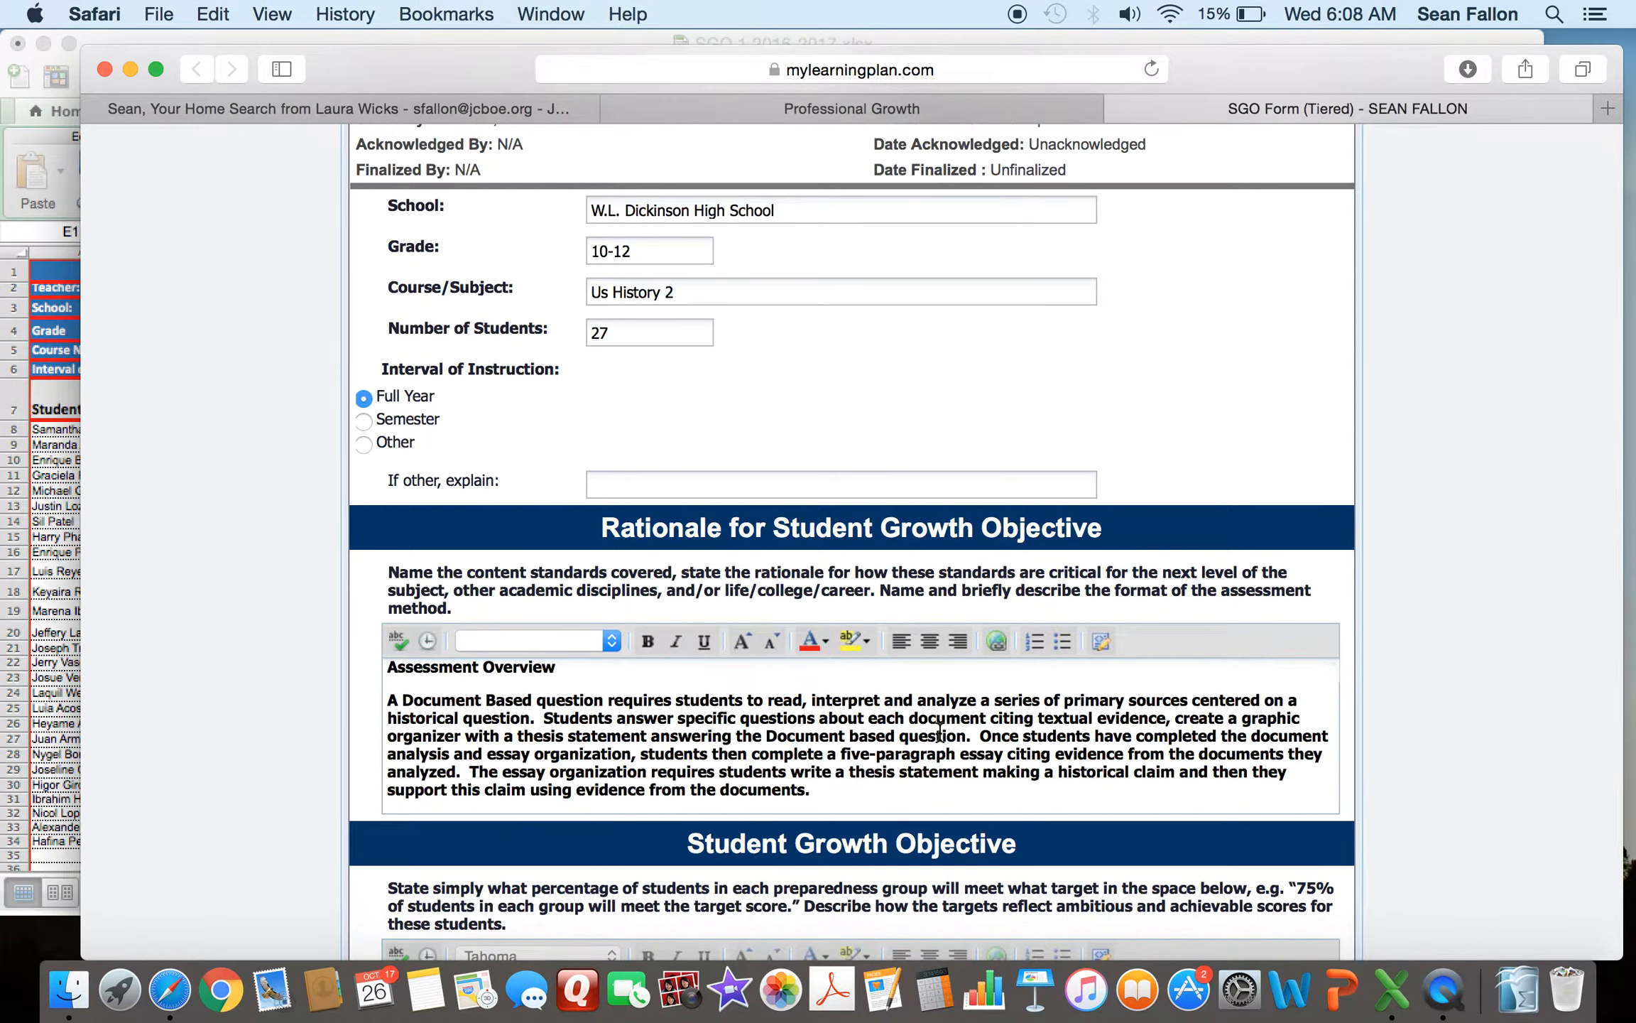
click(63, 147)
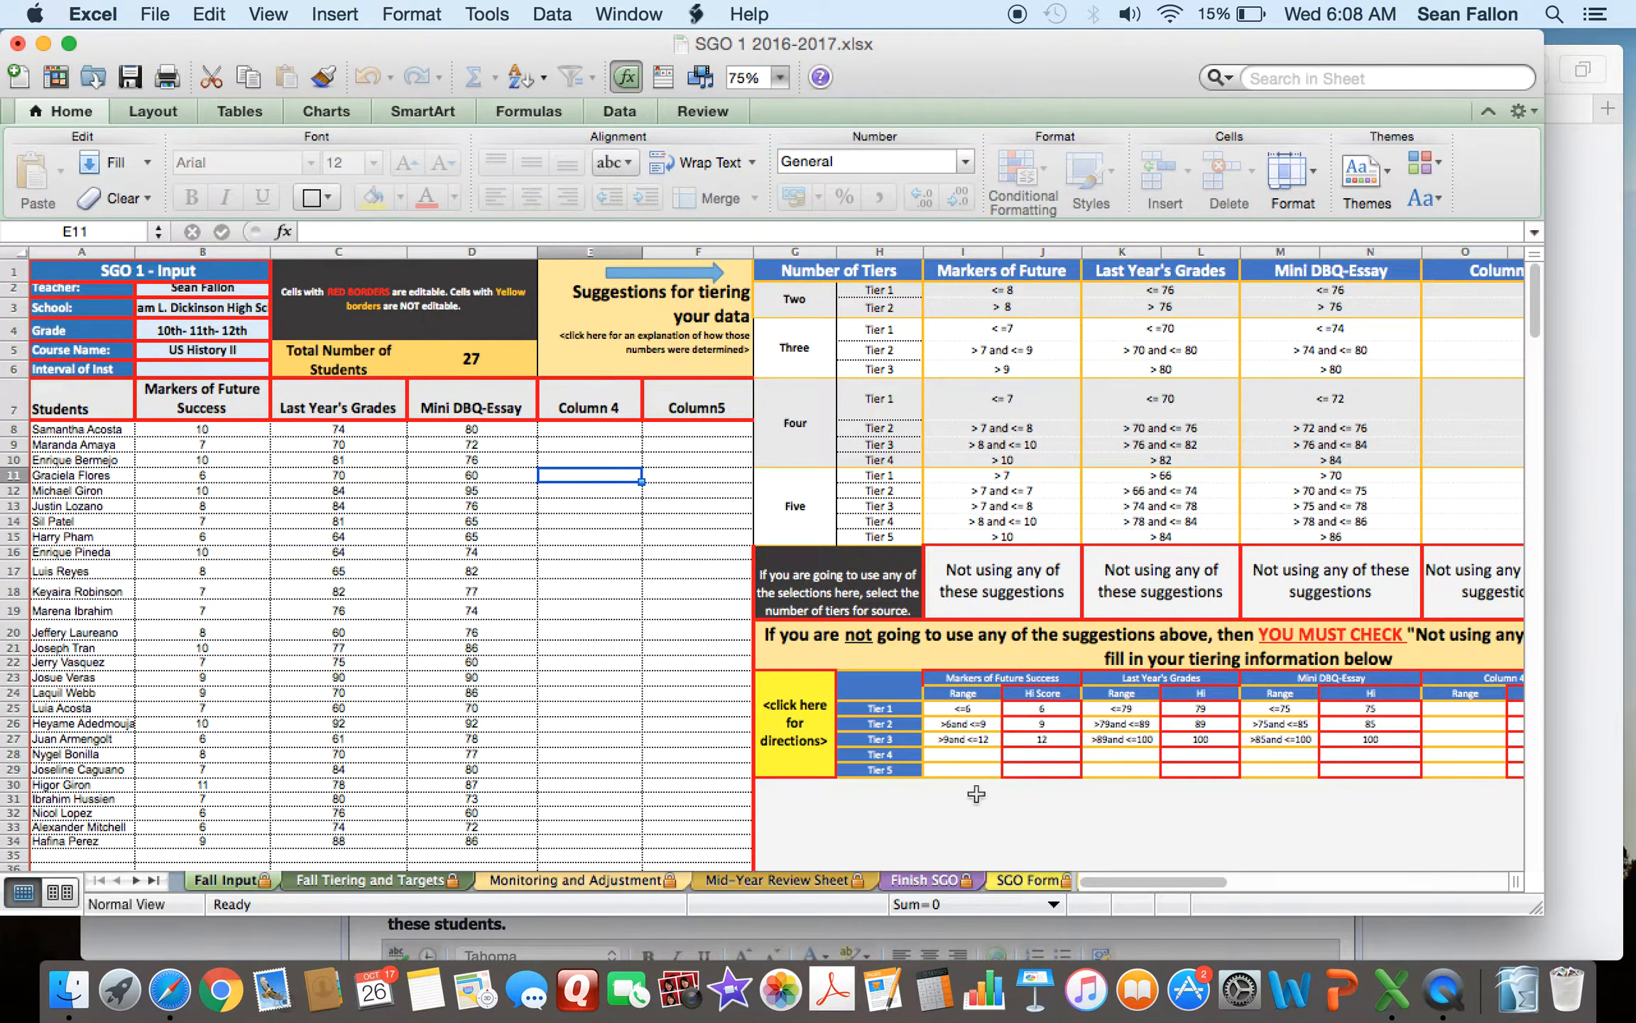
click(1030, 881)
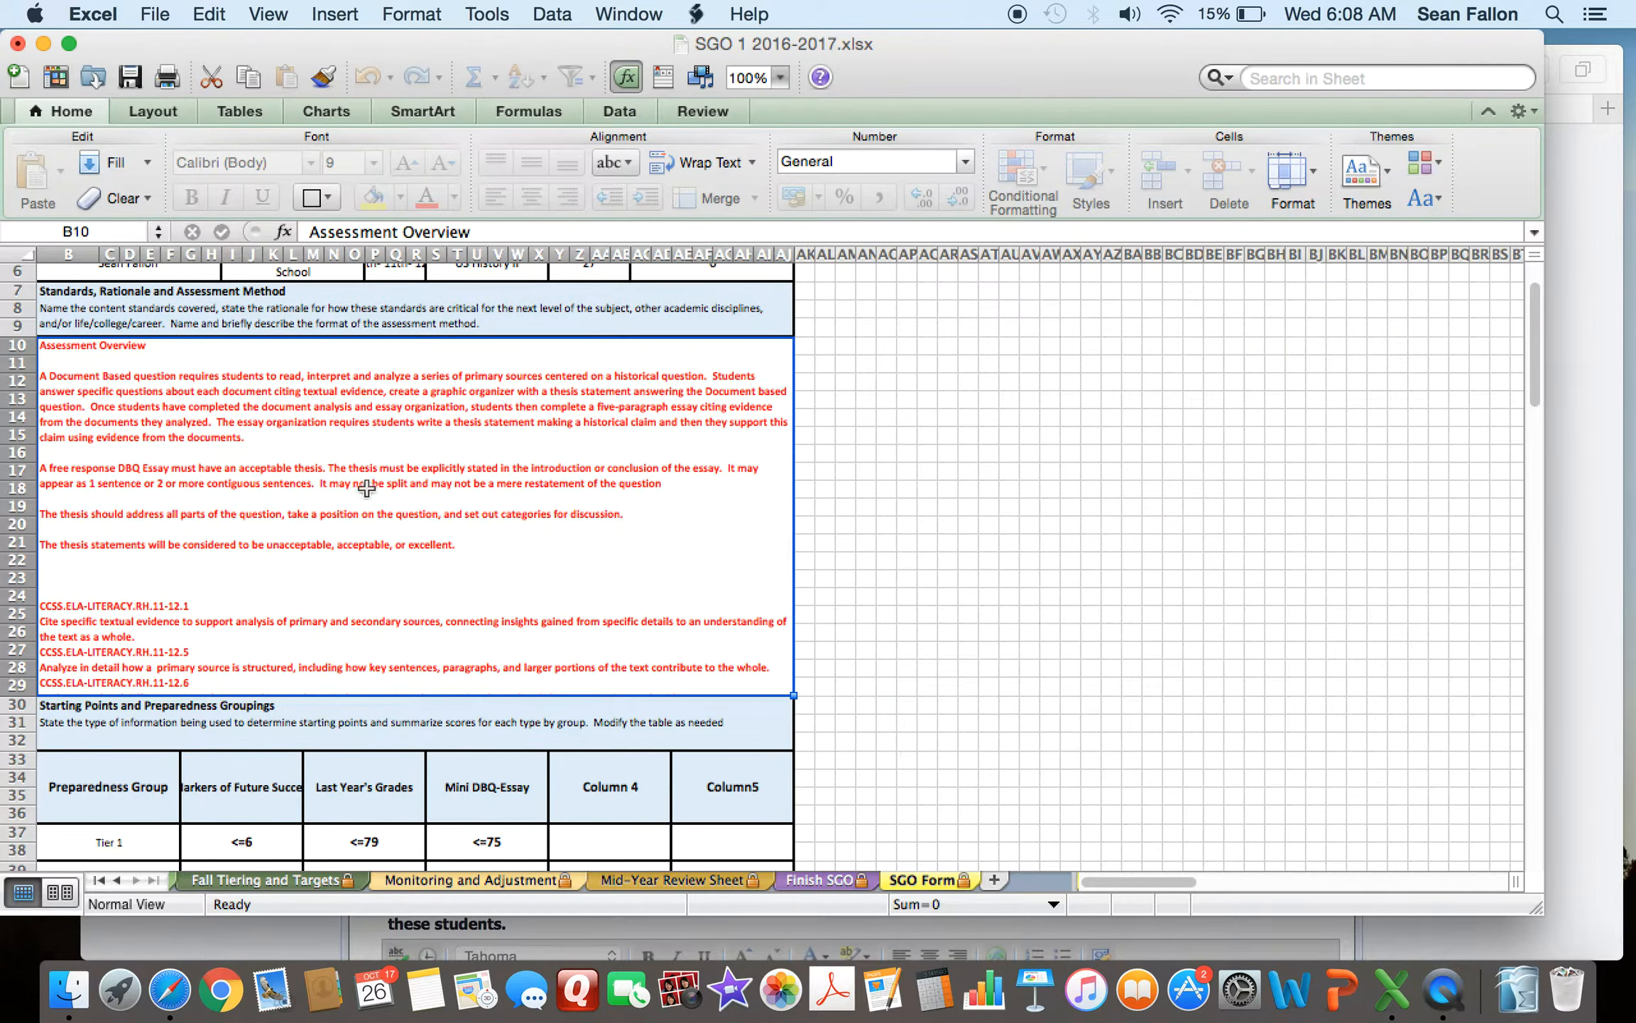
scroll(919, 599, up, 1)
scroll(919, 599, up, 4)
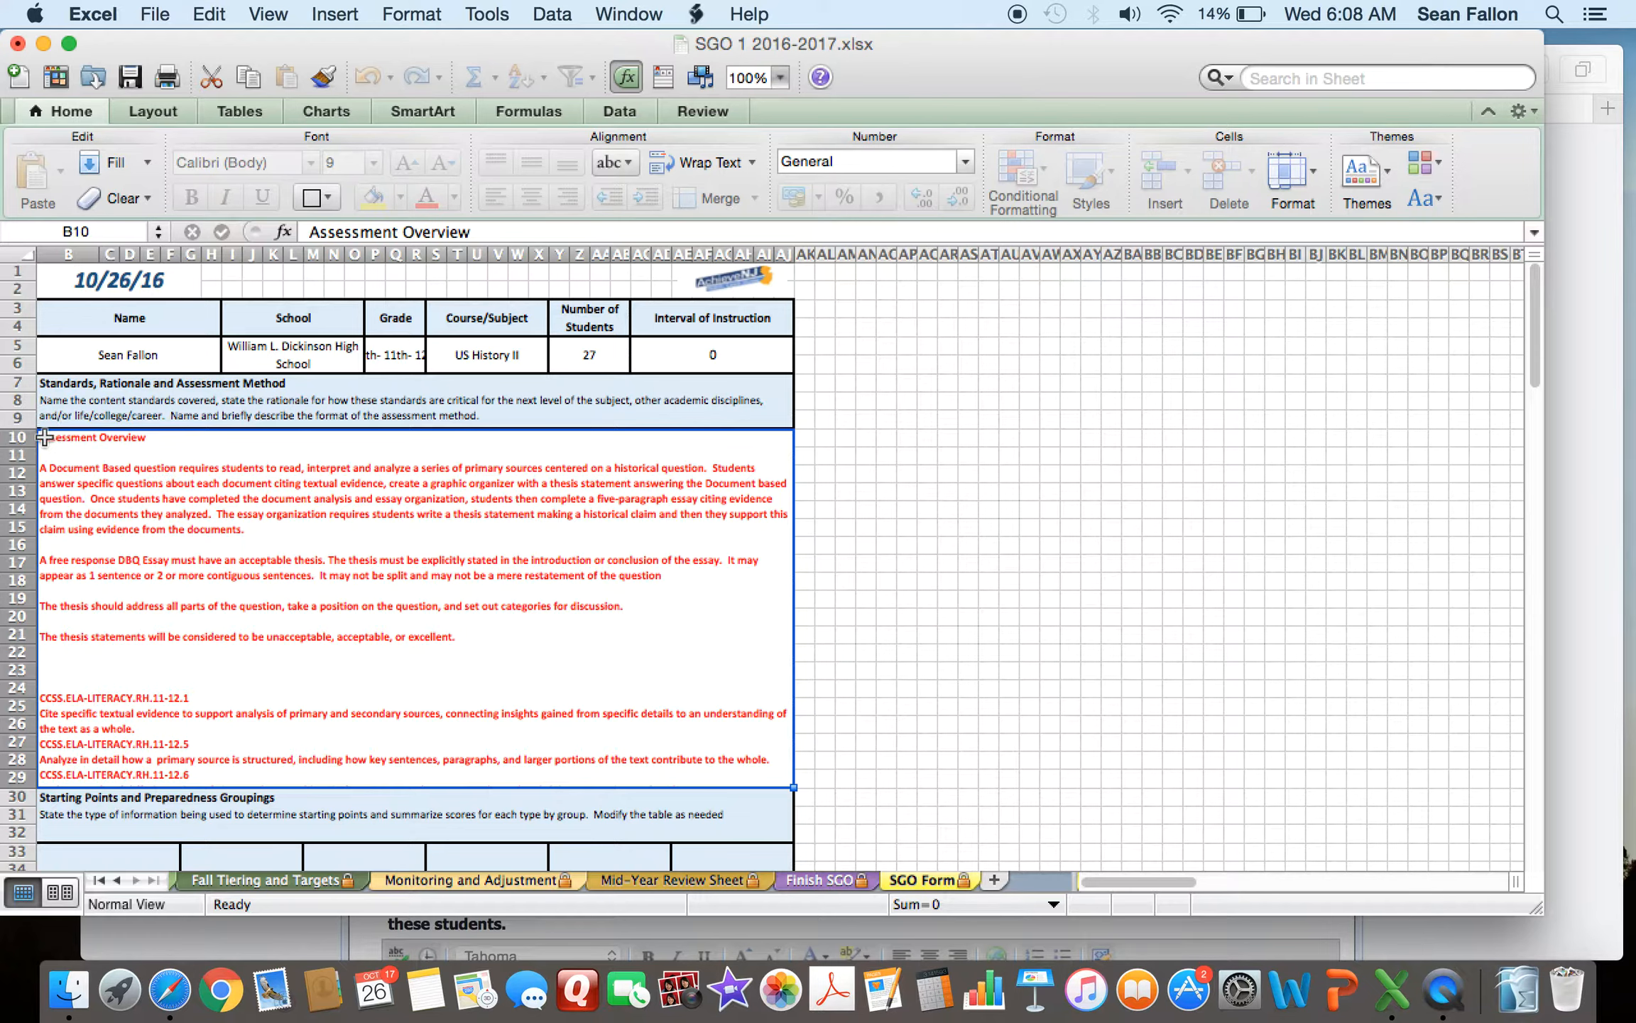
click(1147, 922)
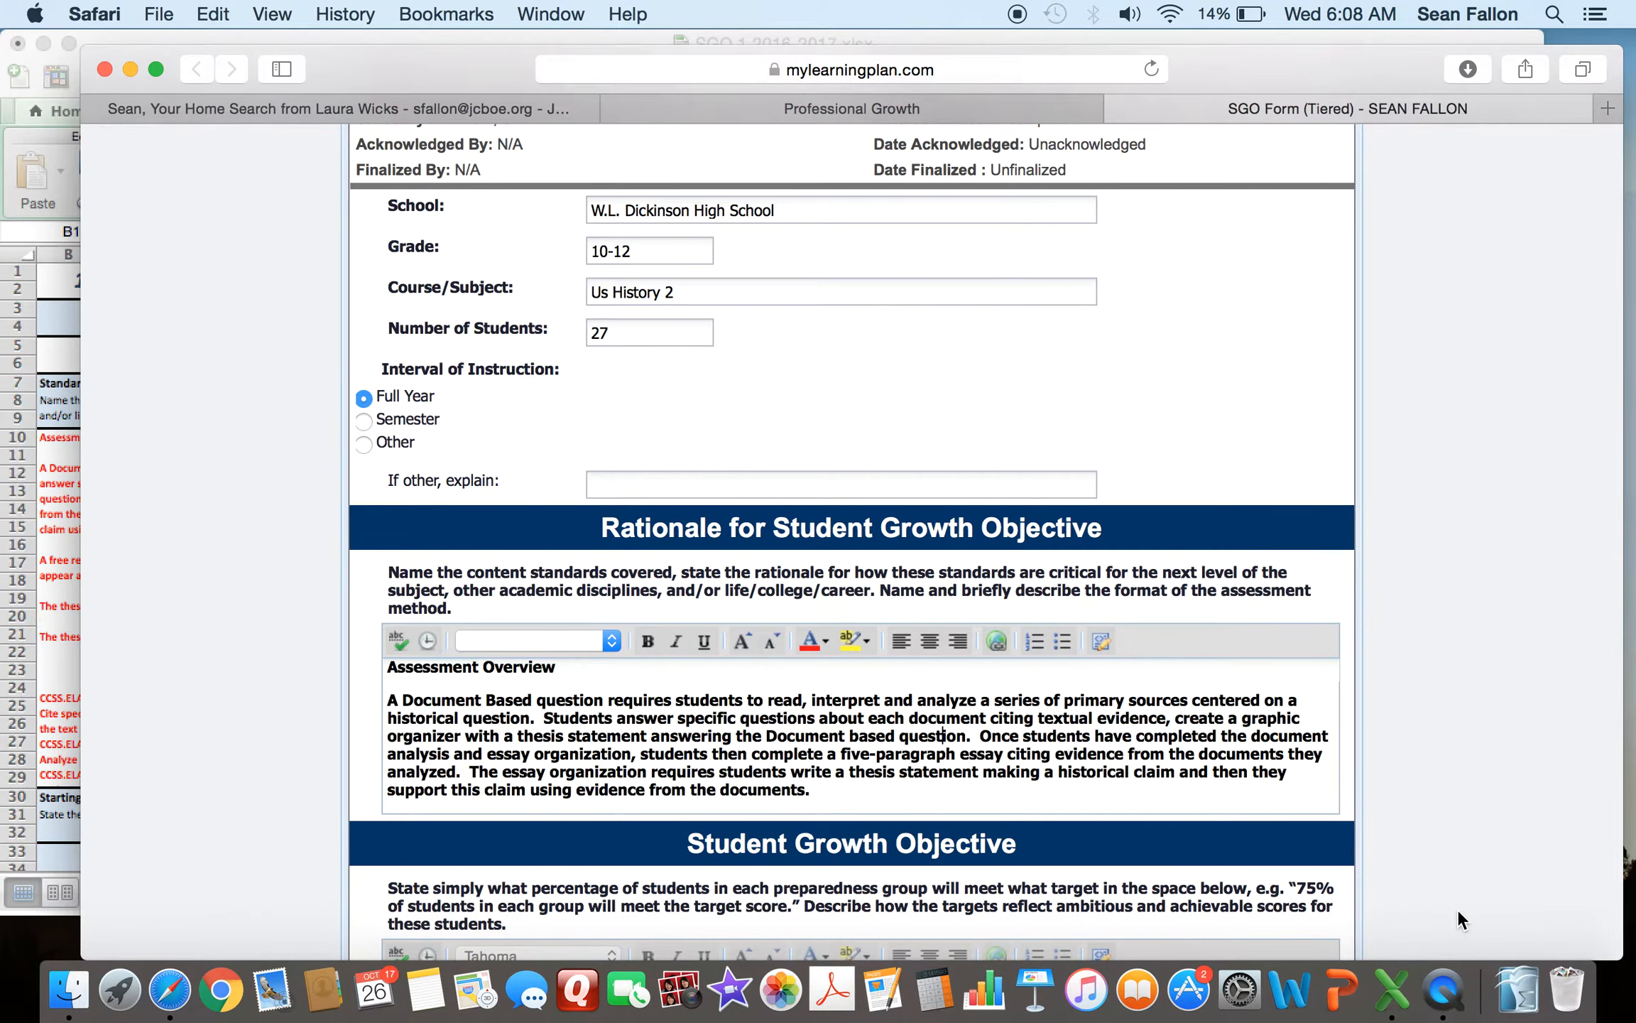
- Select and review the rationale and Student Growth Objective texts in the web form
click(440, 700)
drag(399, 668, 650, 789)
click(922, 793)
scroll(1469, 633, down, 5)
scroll(1468, 630, down, 4)
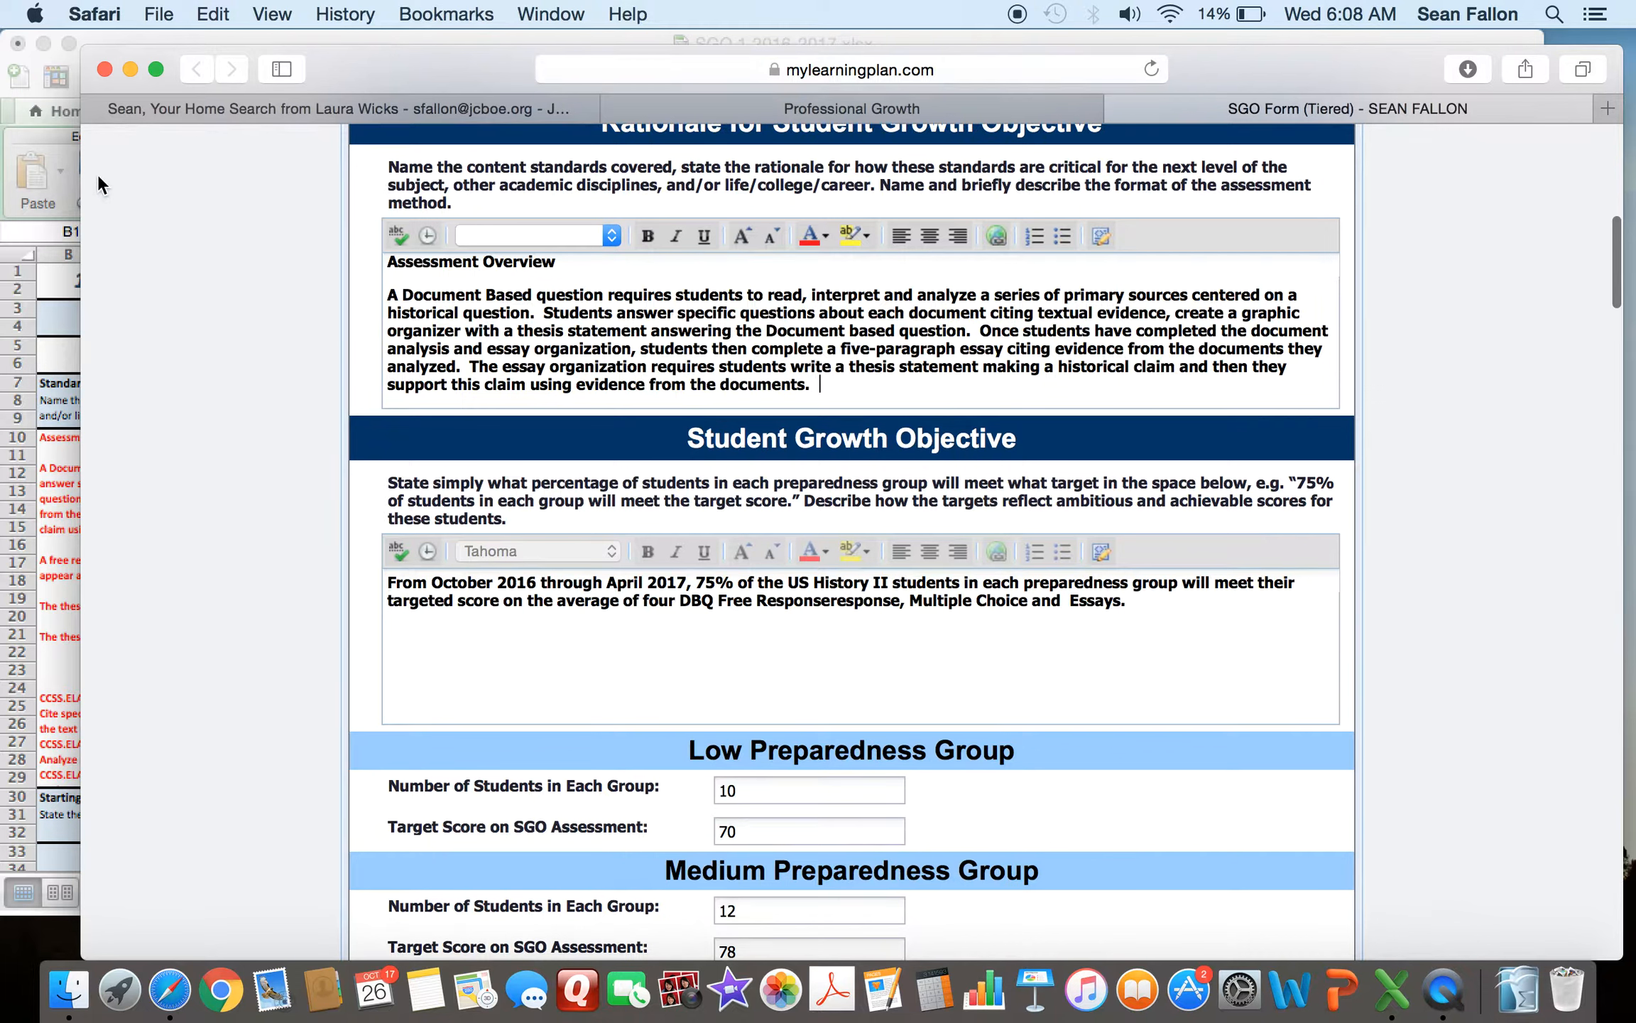
drag(388, 582, 940, 676)
click(940, 671)
- Compare the spreadsheet's Student Growth Objective and tier targets with the form's preparedness group fields
click(54, 159)
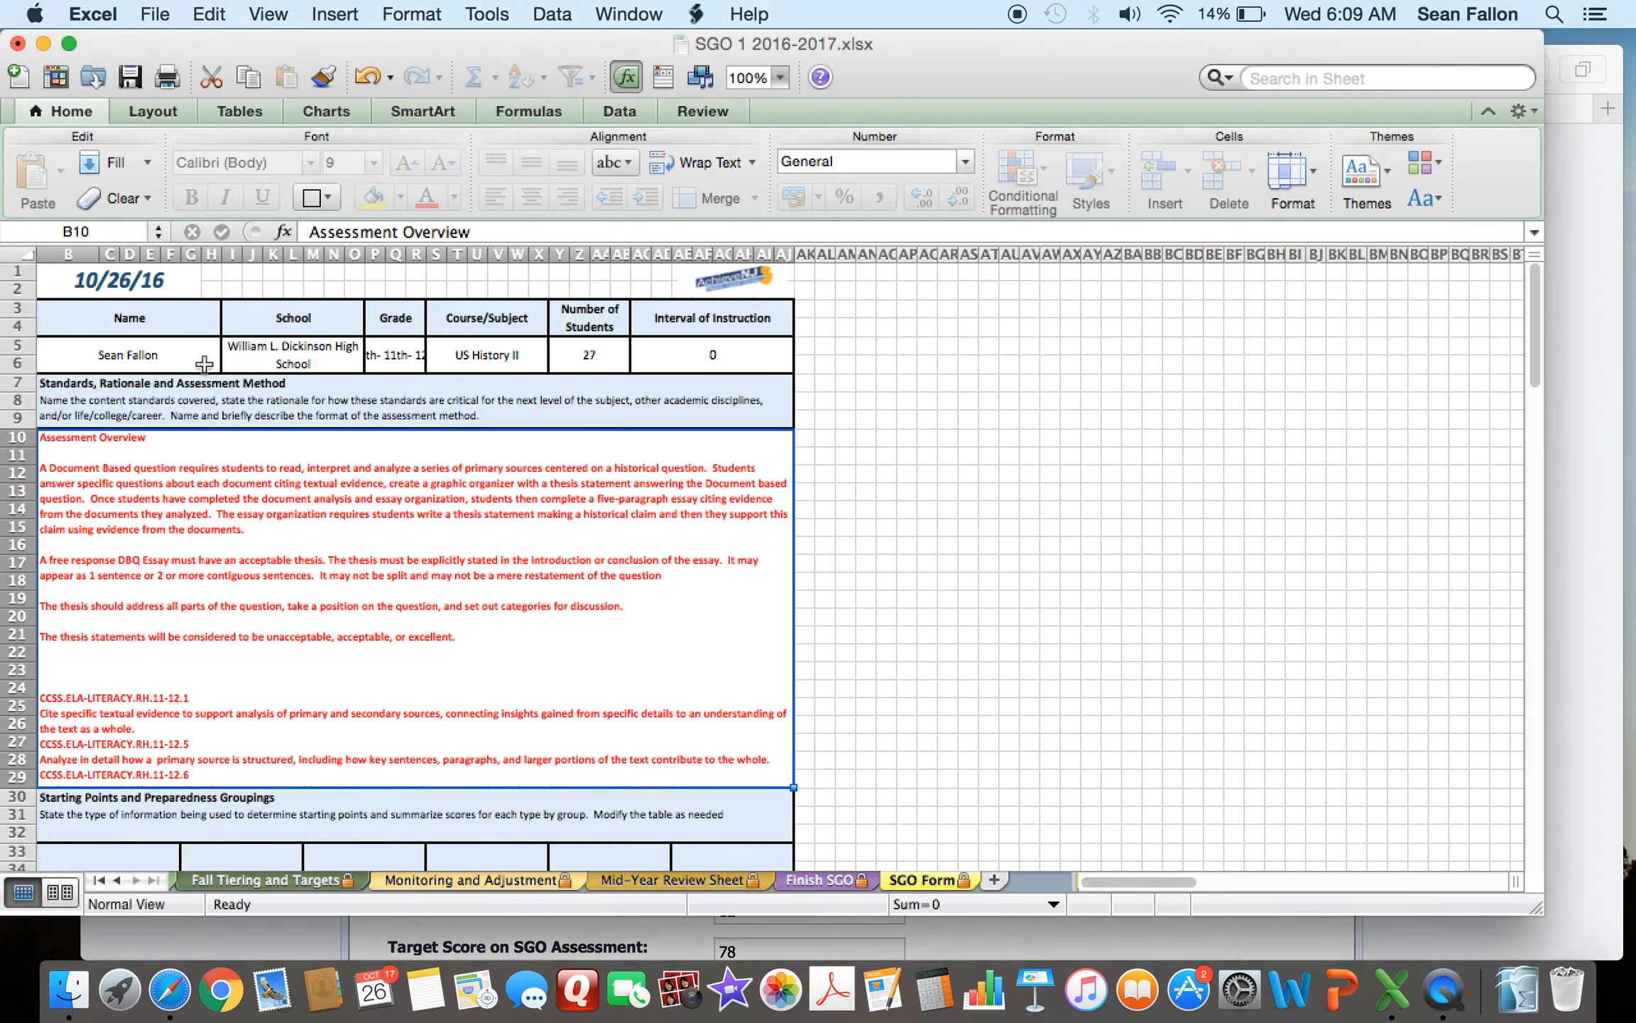
scroll(936, 529, down, 1)
scroll(937, 529, down, 10)
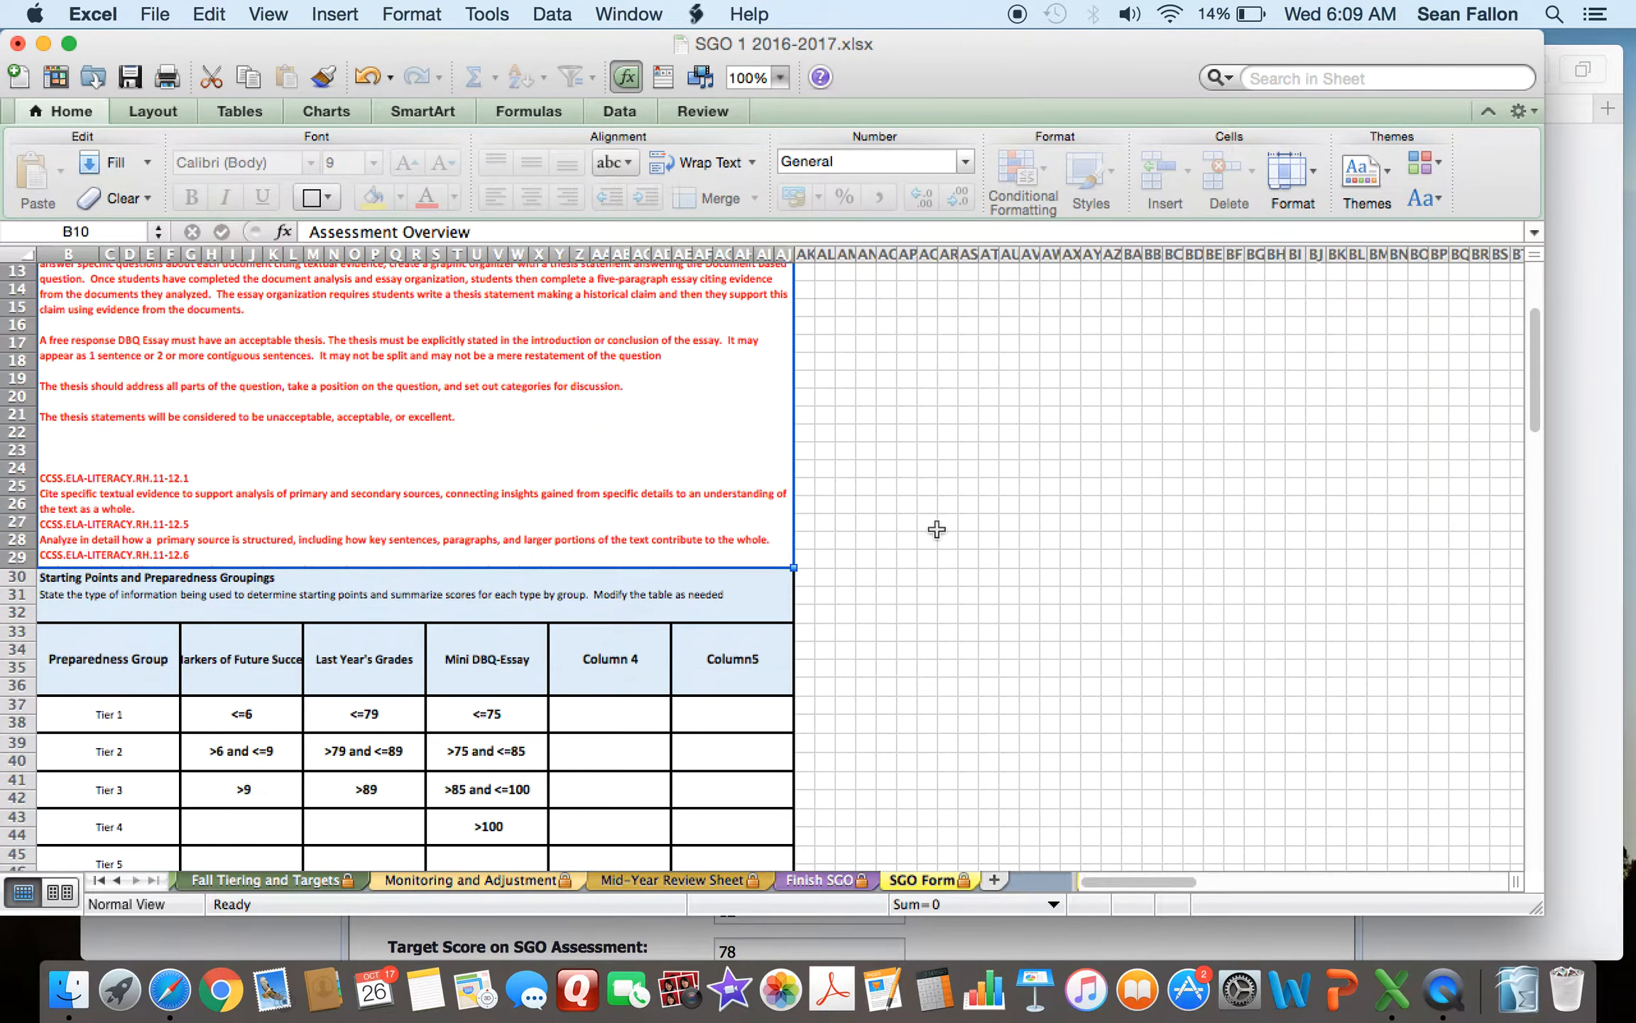
scroll(867, 482, down, 5)
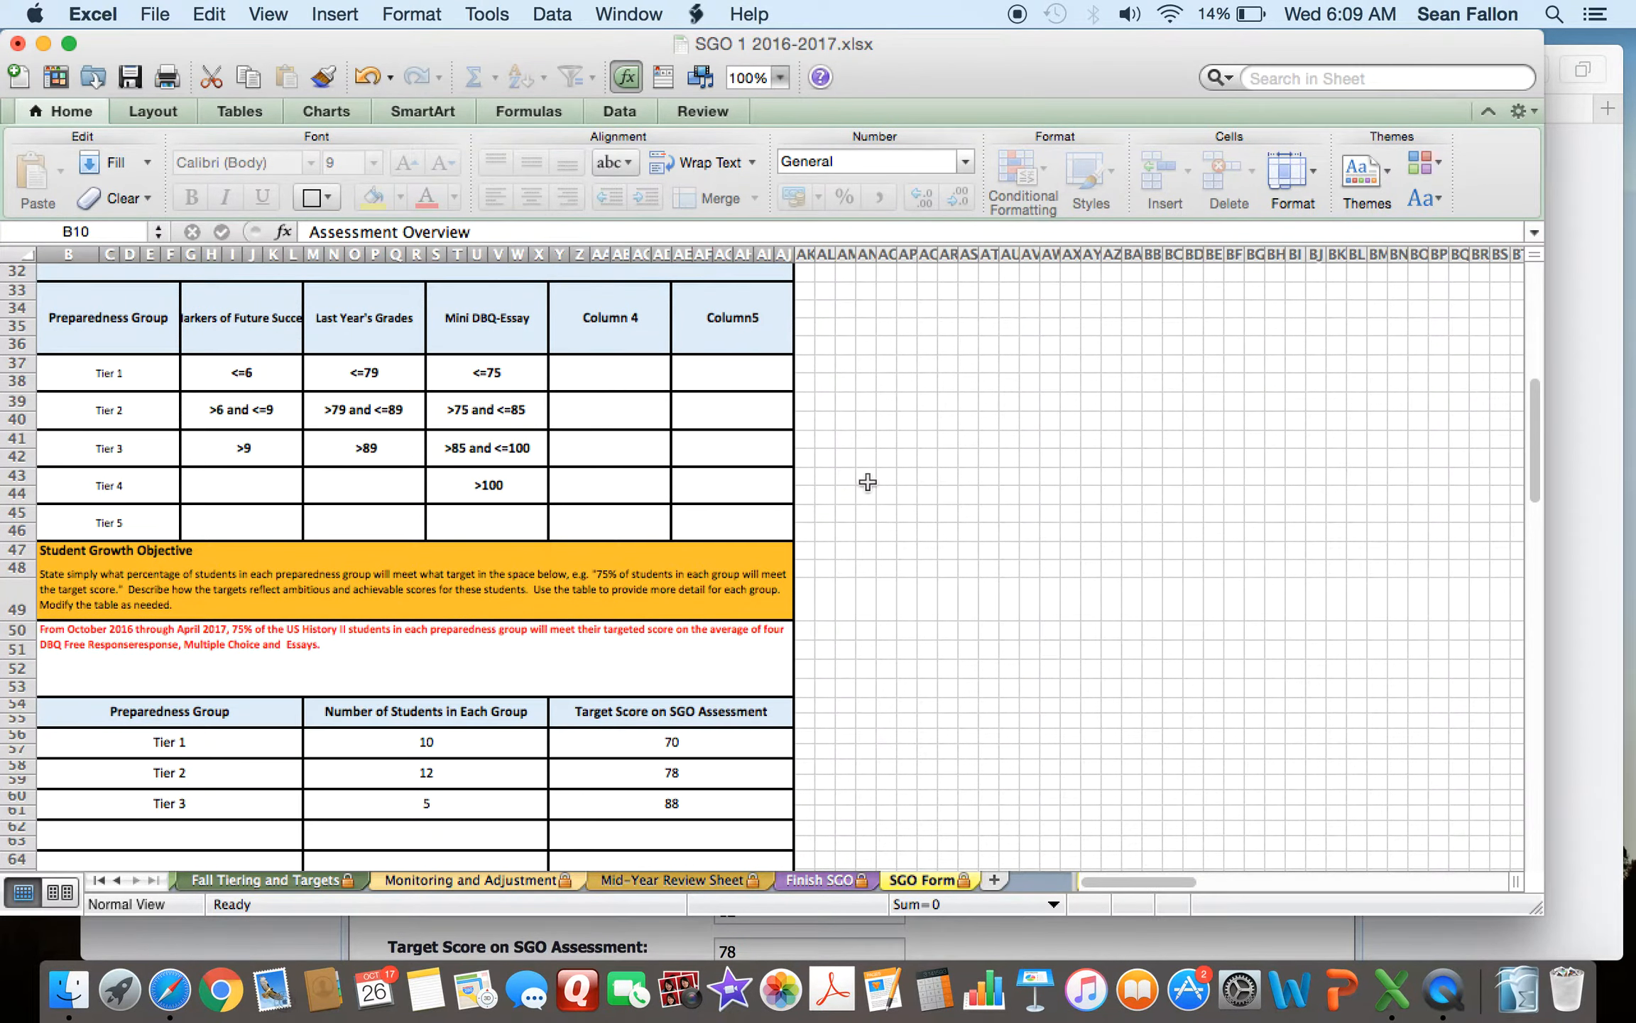
scroll(868, 483, down, 1)
click(54, 635)
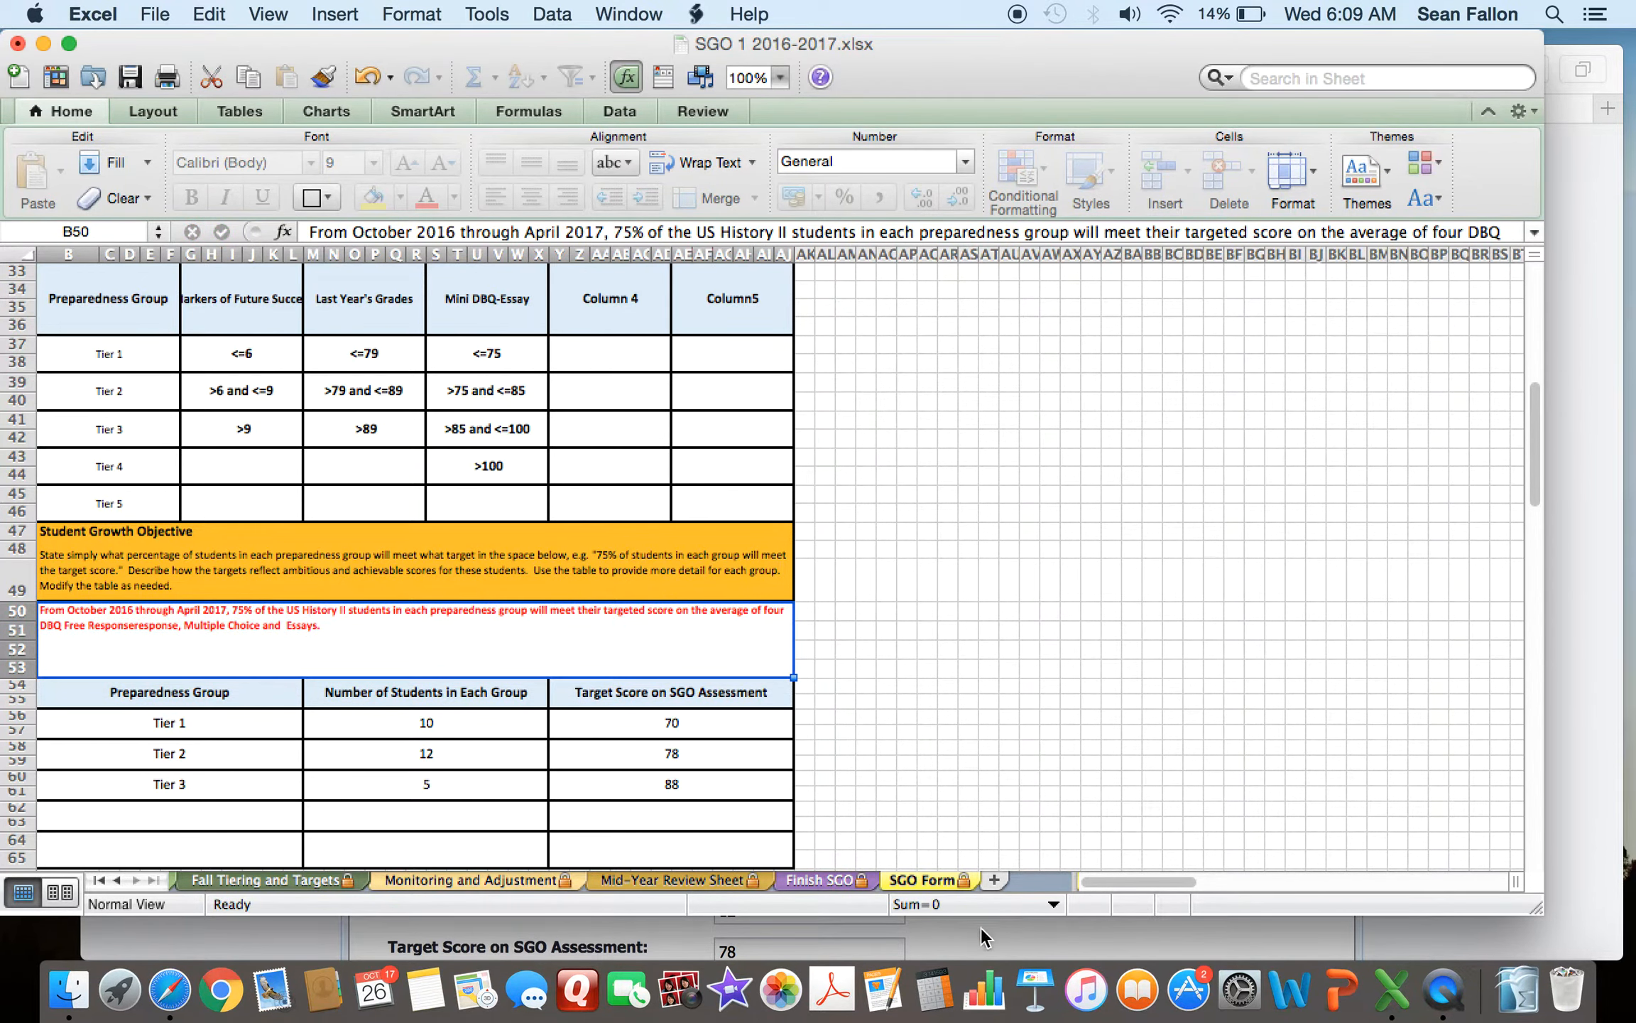
click(1559, 727)
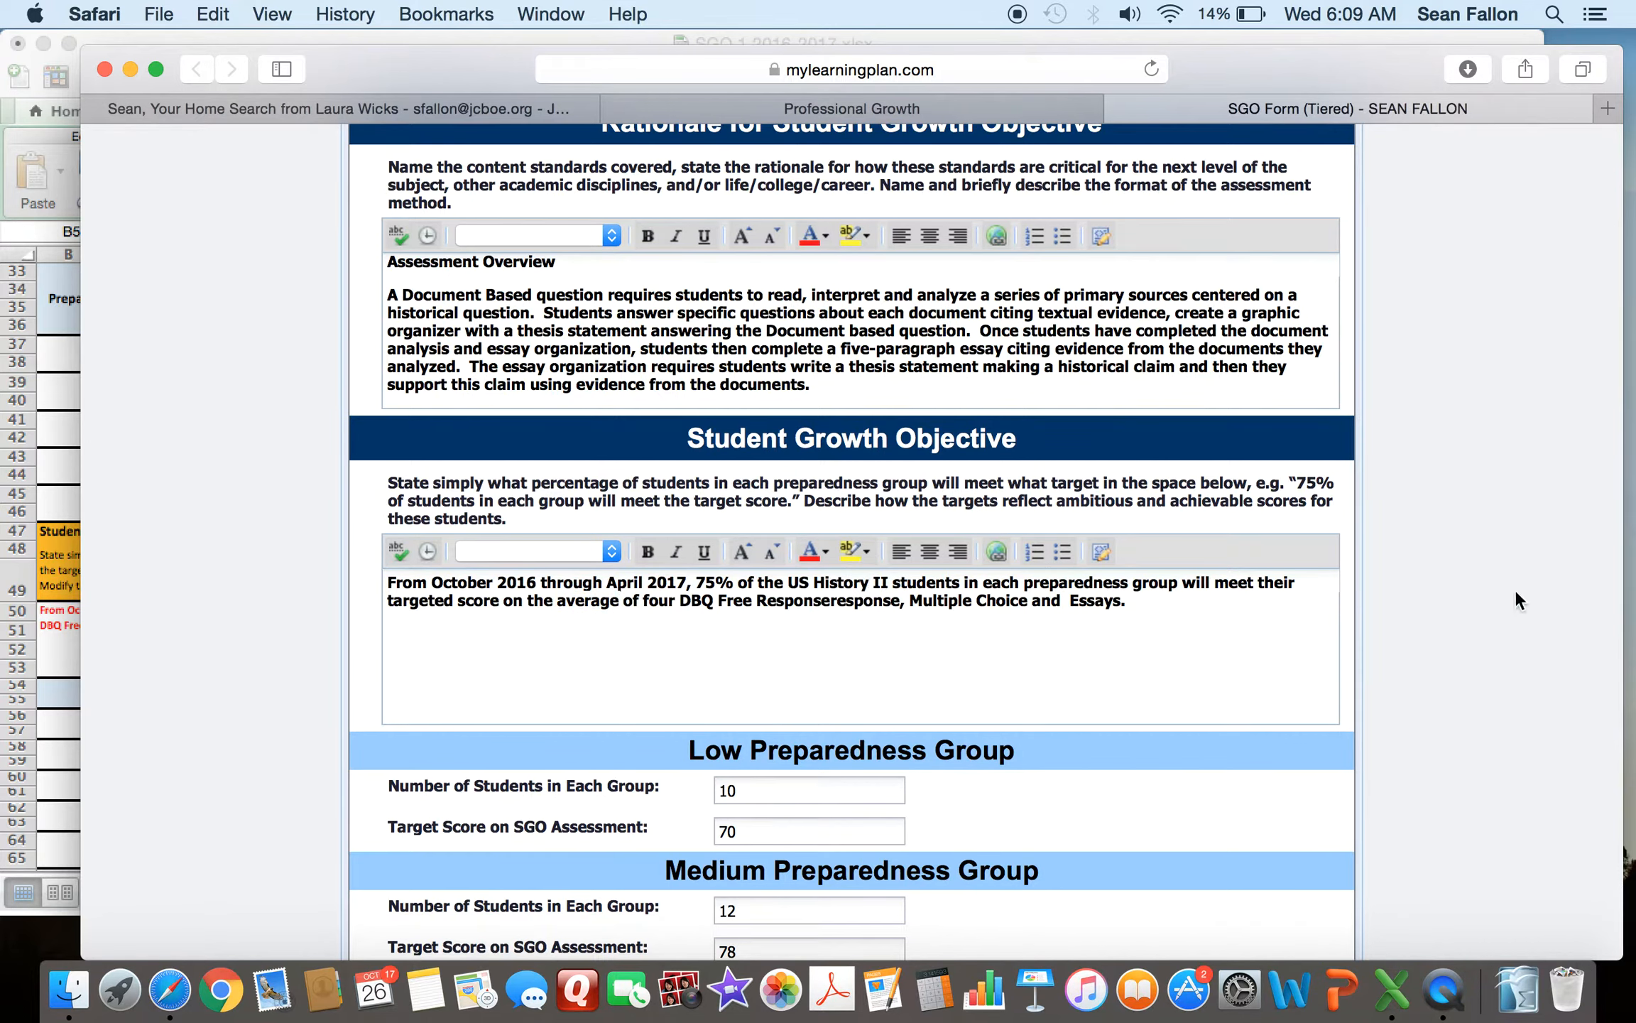
scroll(1444, 494, down, 5)
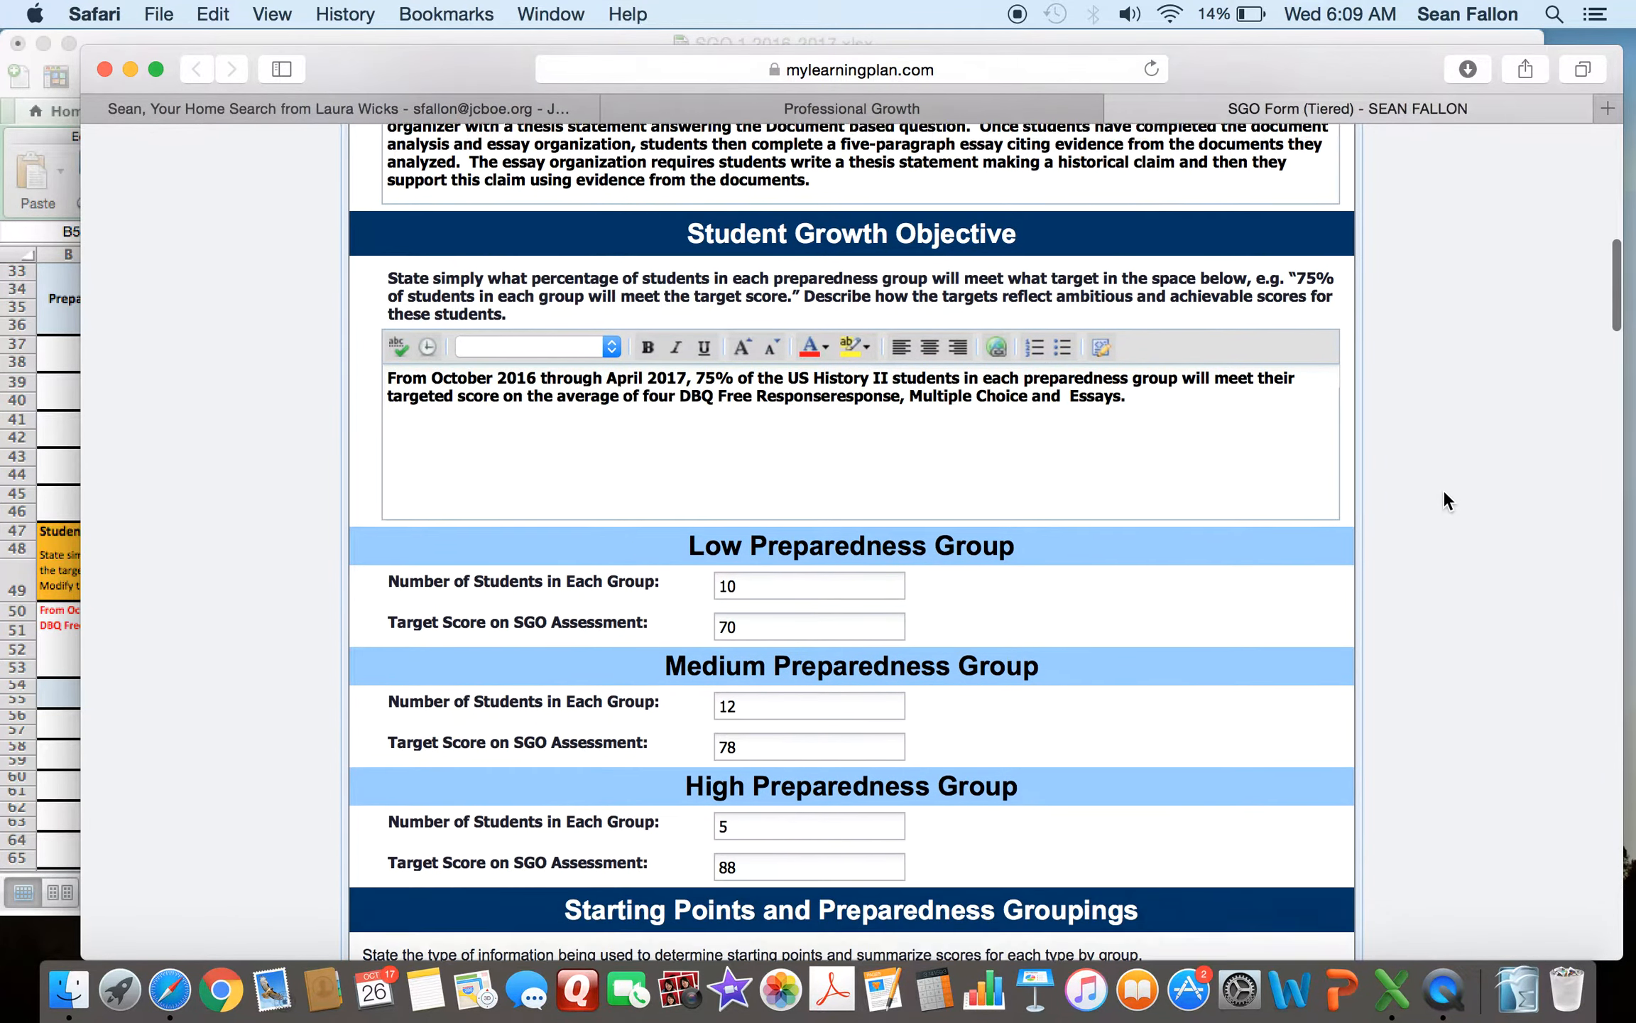
scroll(1443, 489, down, 2)
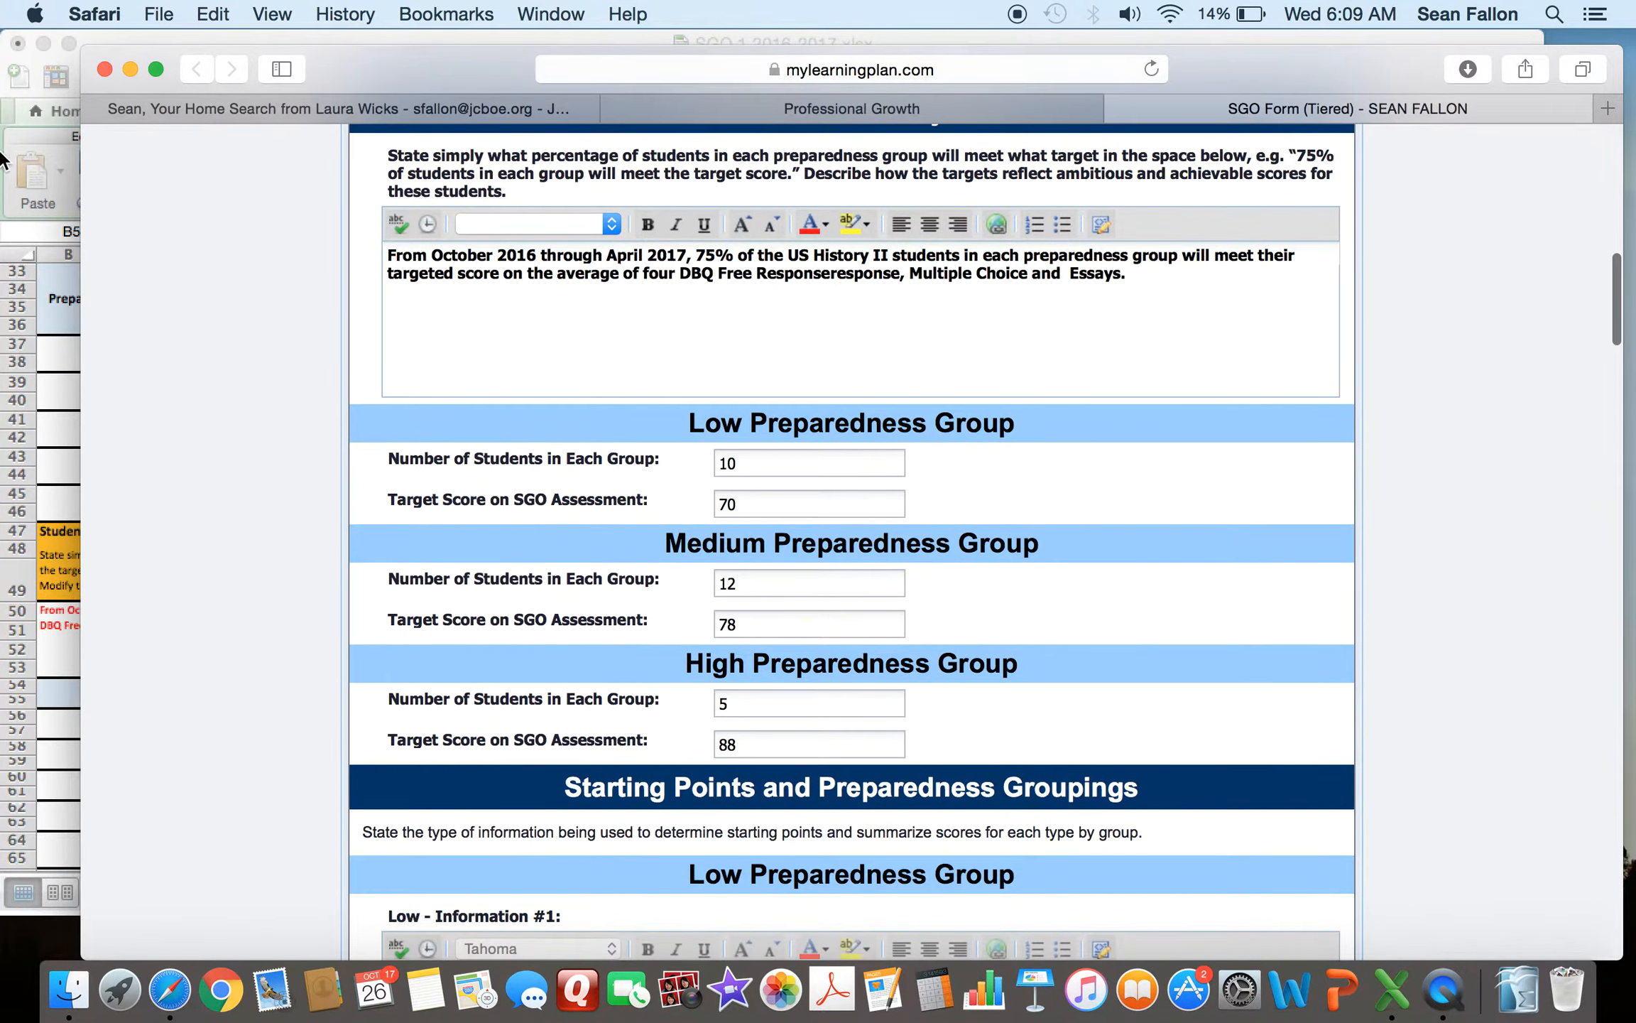
- Check the Fall Input sheet's tiering against the Low Preparedness Group student count and target score fields
click(57, 343)
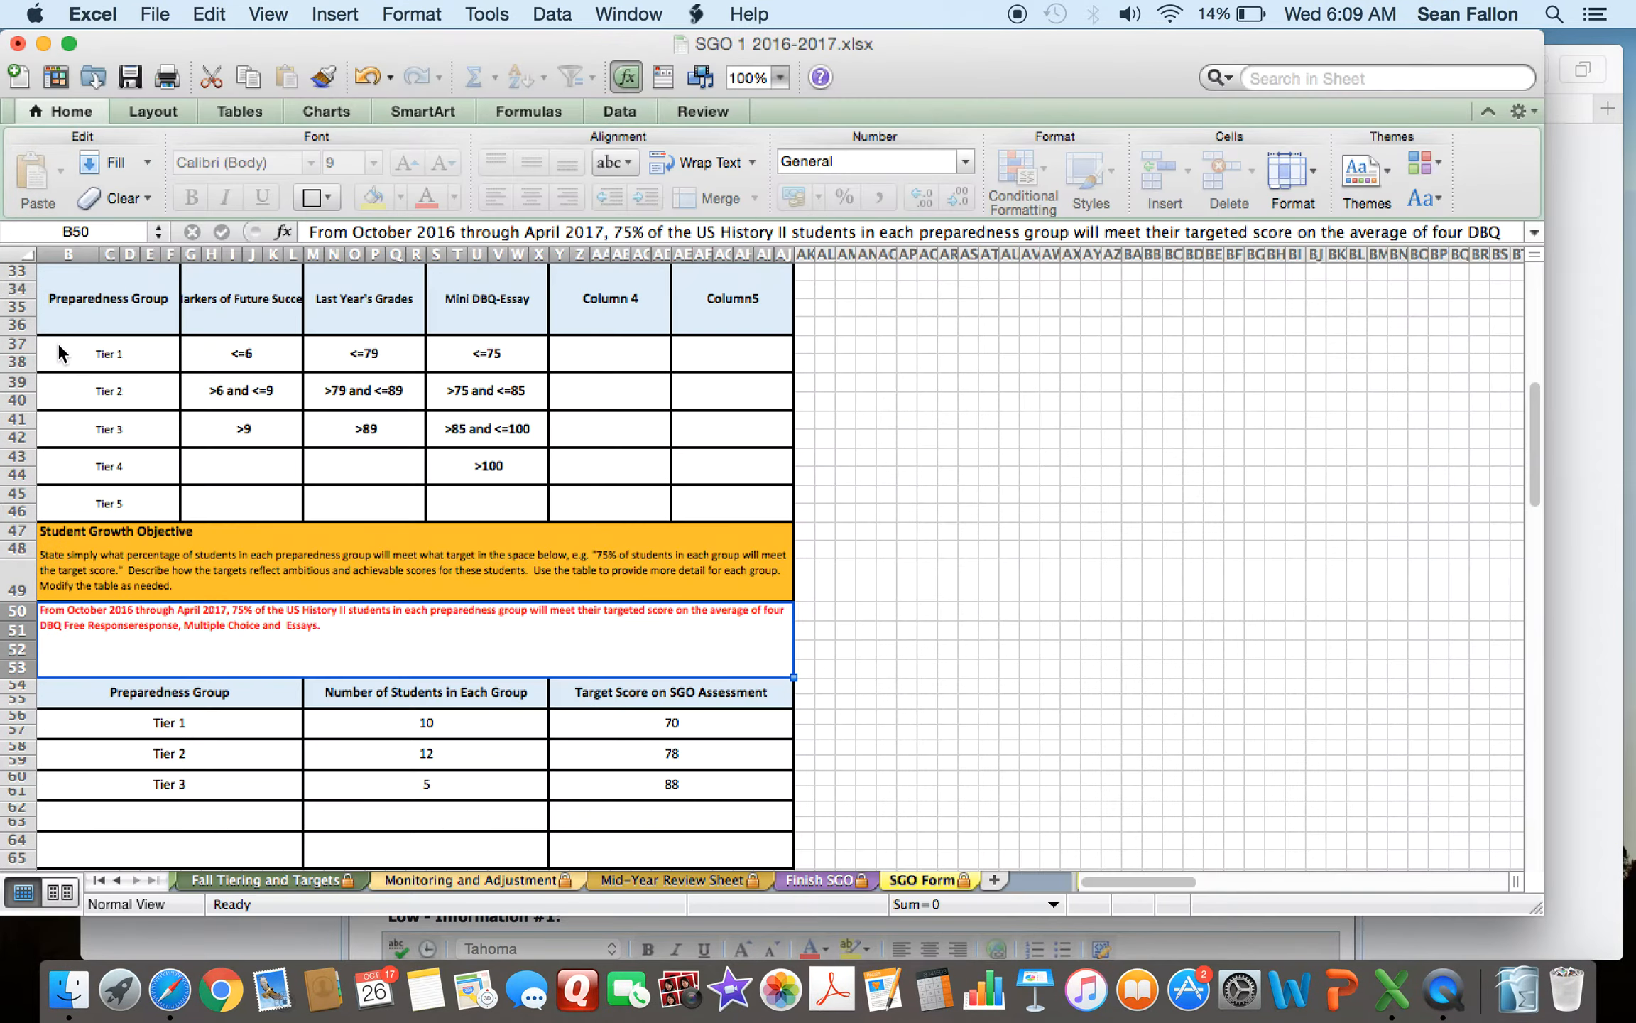
click(170, 879)
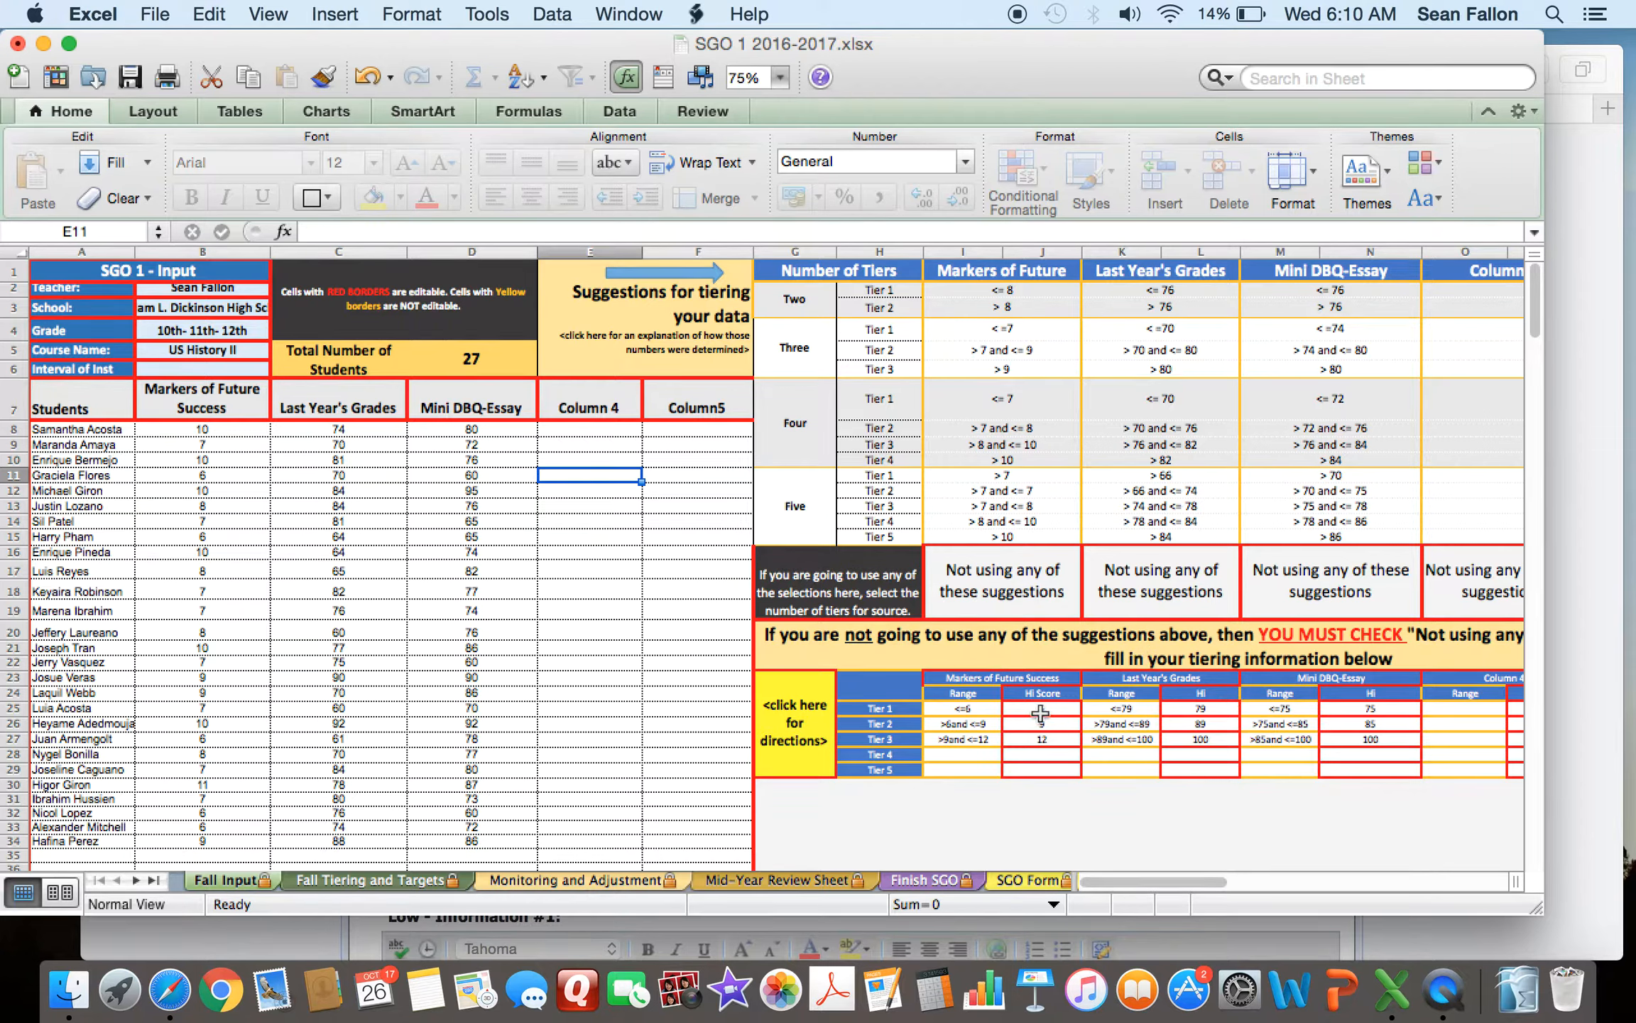
click(1582, 676)
double_click(728, 463)
double_click(746, 507)
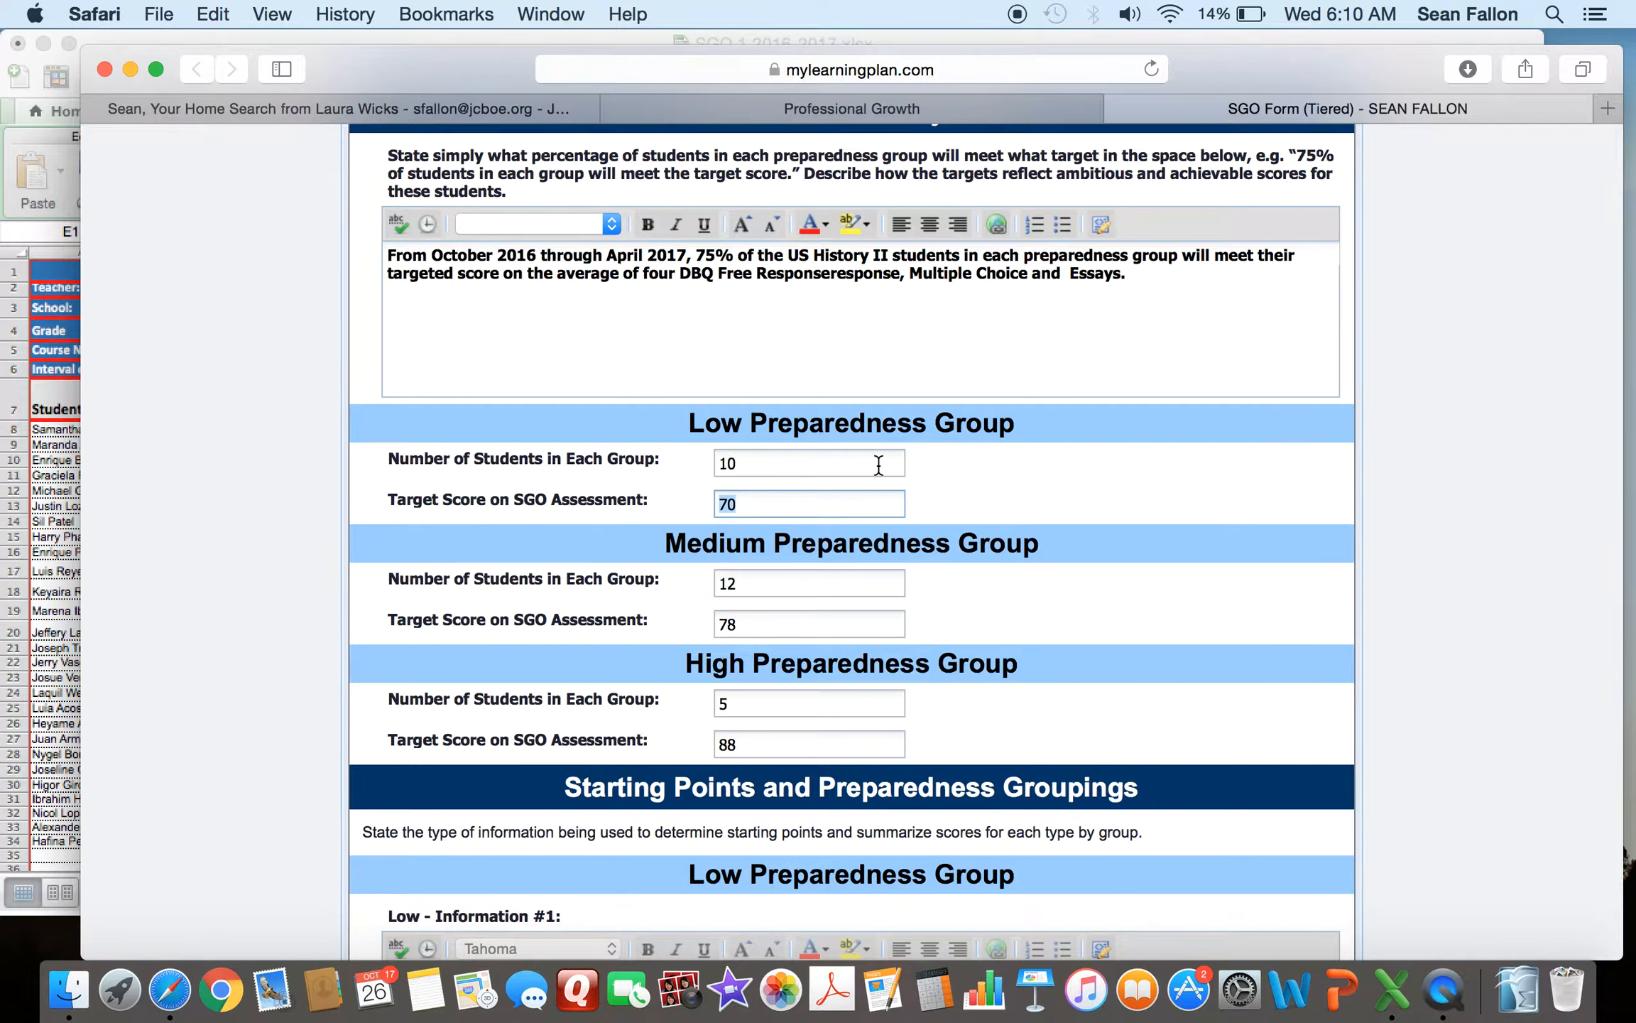
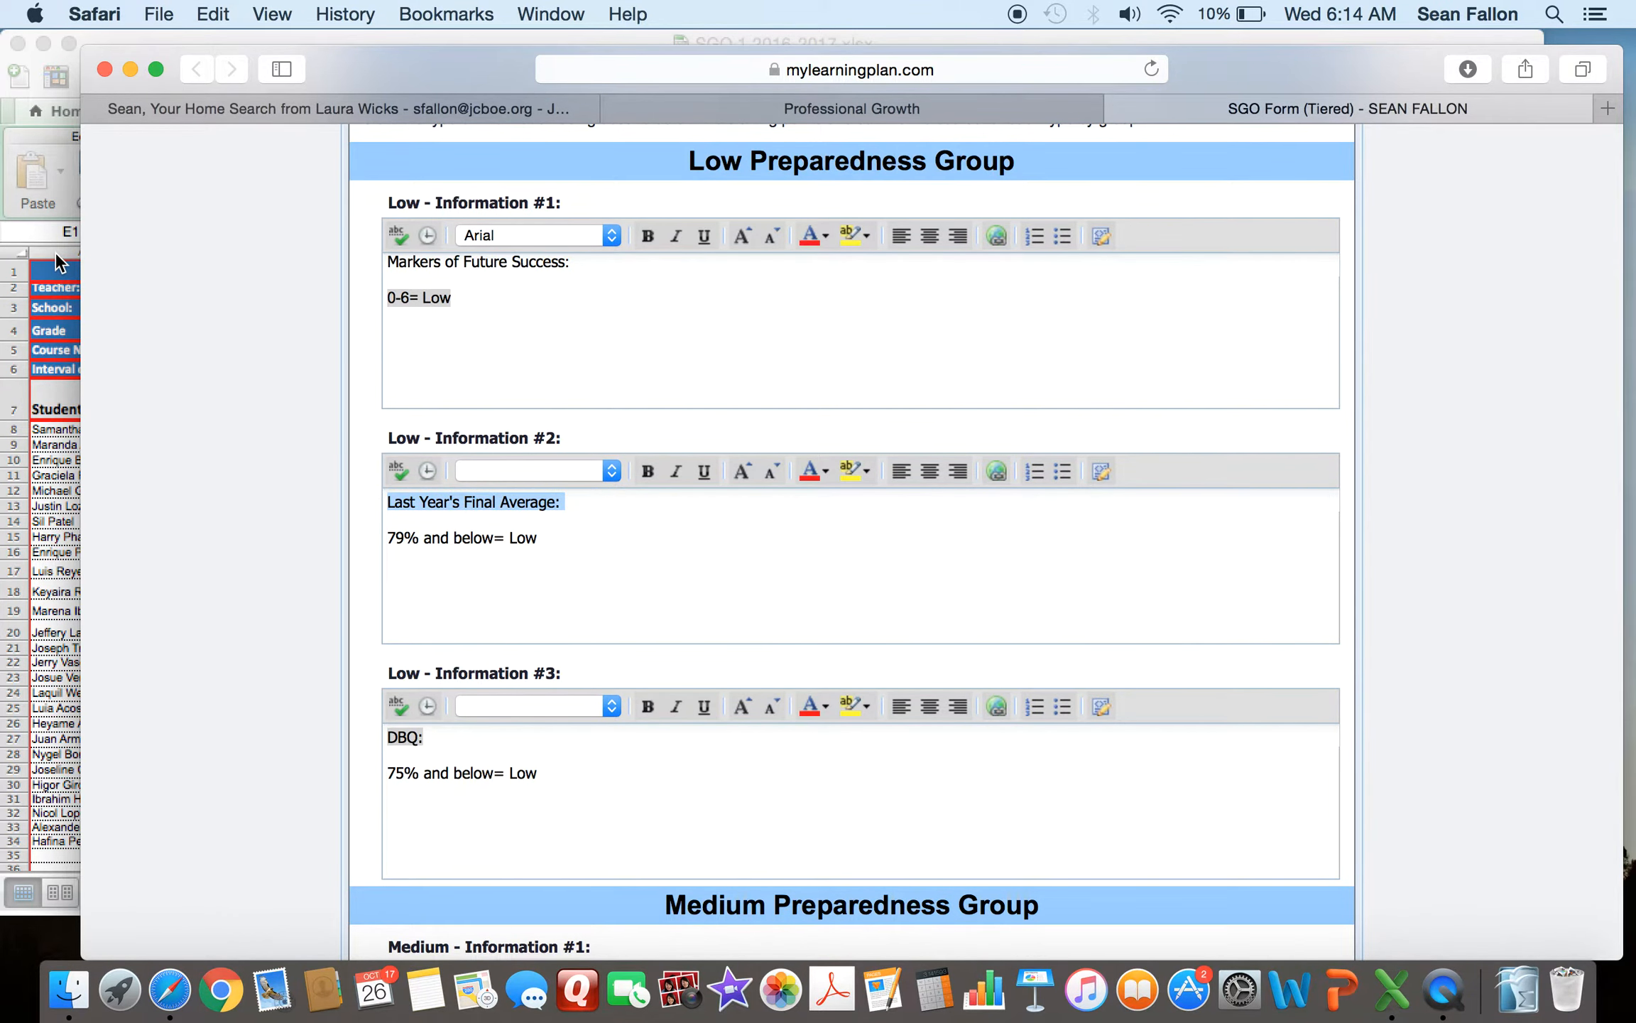
- Compare the Low Preparedness Group's Markers of Future Success and Last Year's Final Average fields with the Fall Input sheet's tier ranges
click(62, 201)
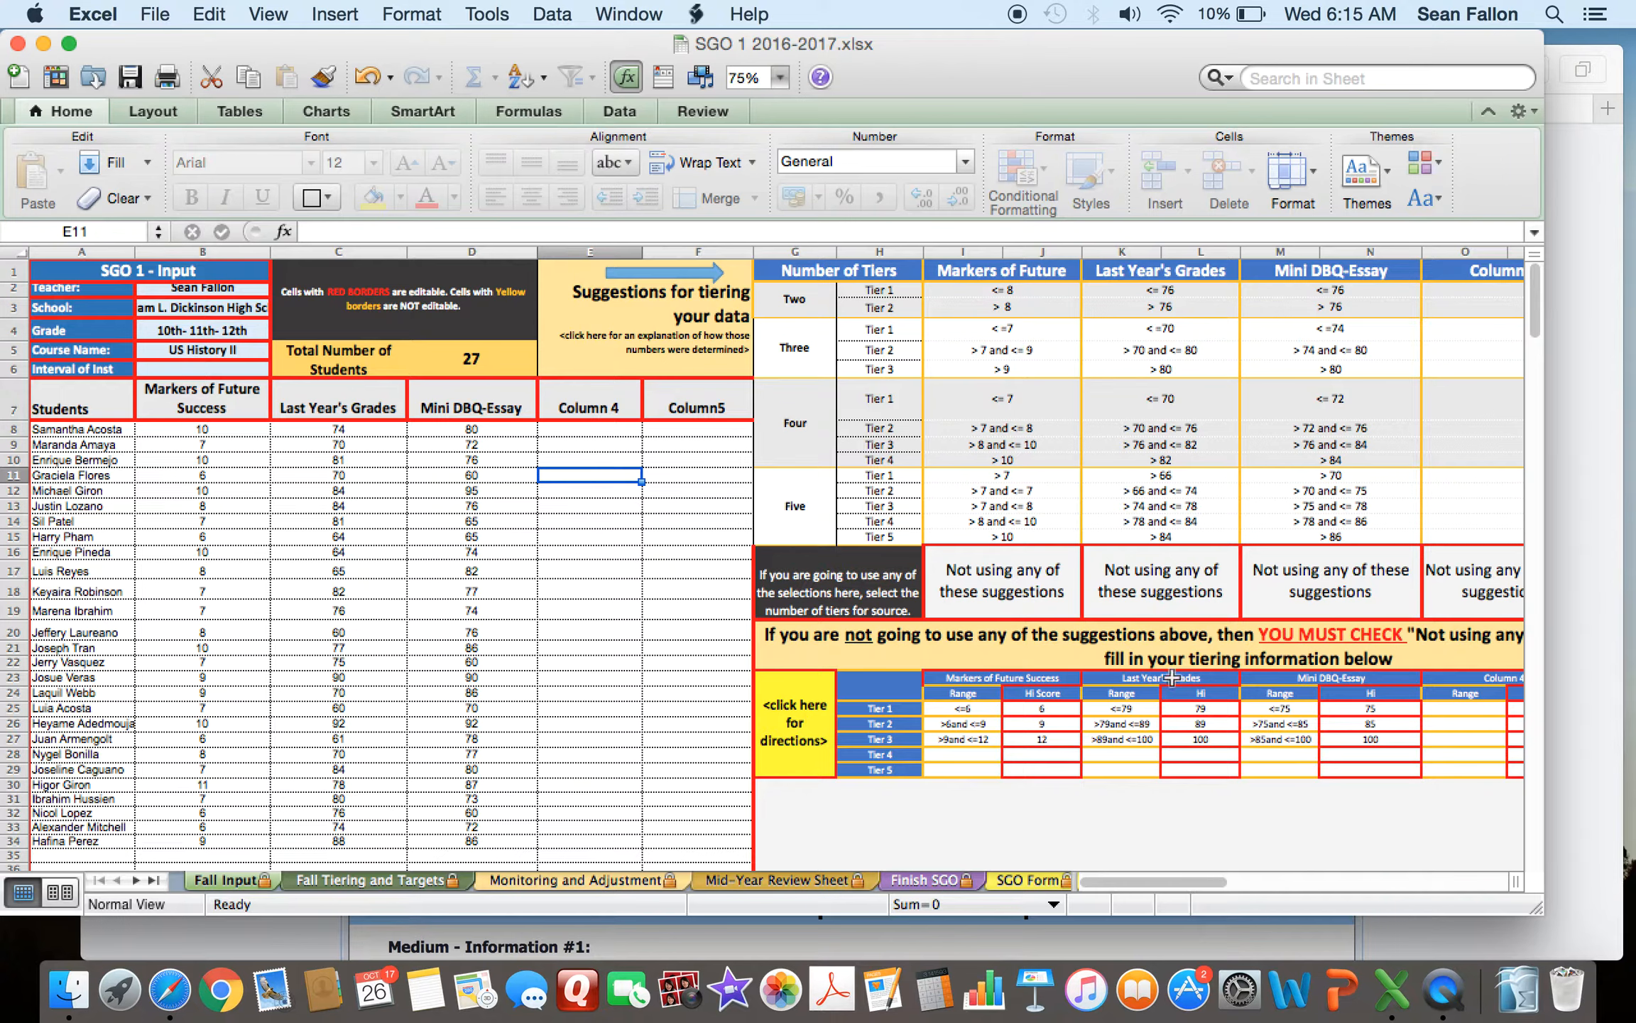
click(1601, 636)
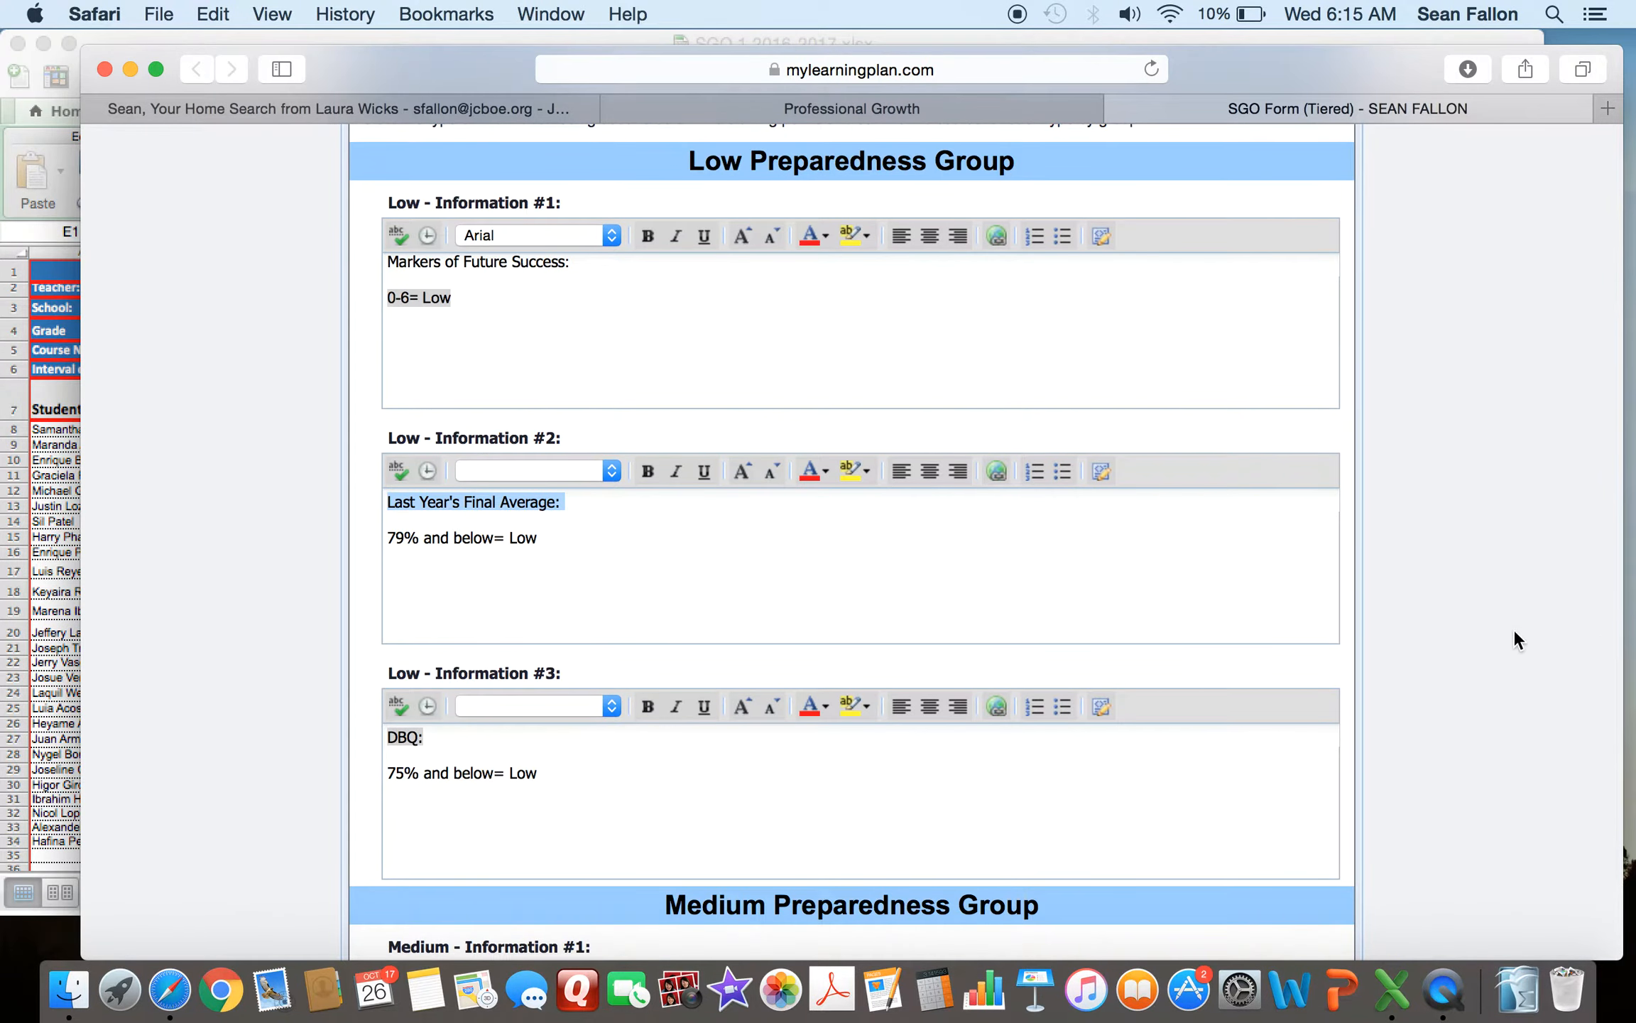
click(567, 577)
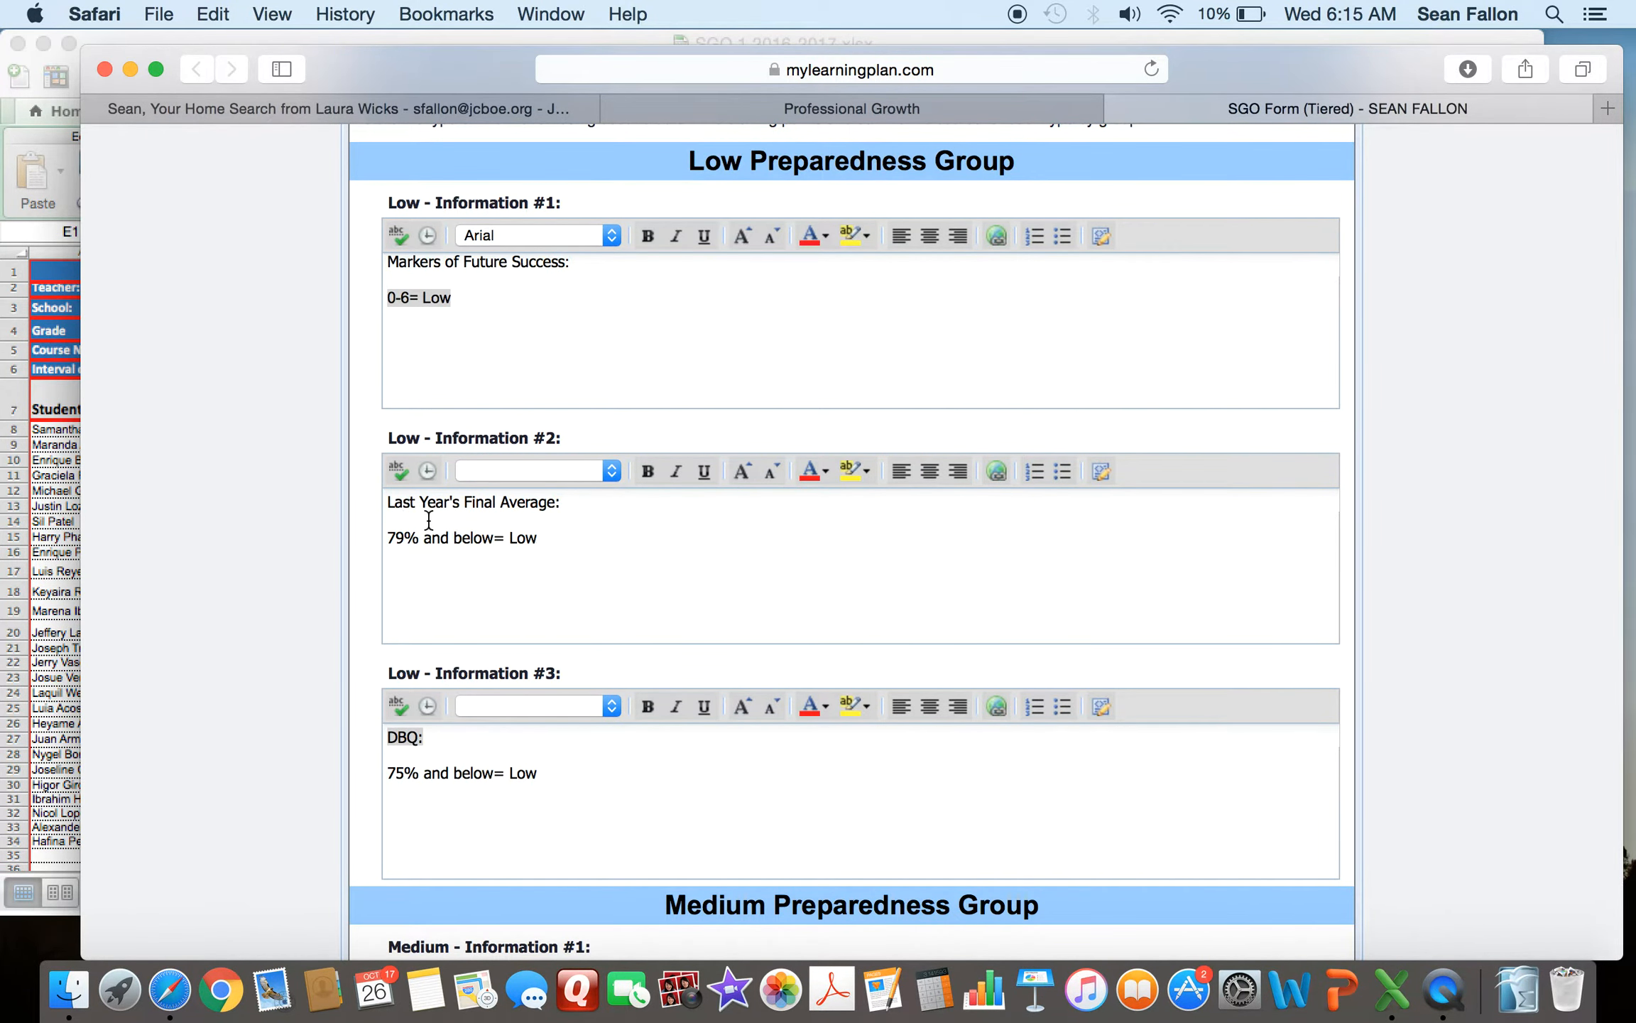
drag(387, 503, 568, 499)
drag(388, 538, 540, 542)
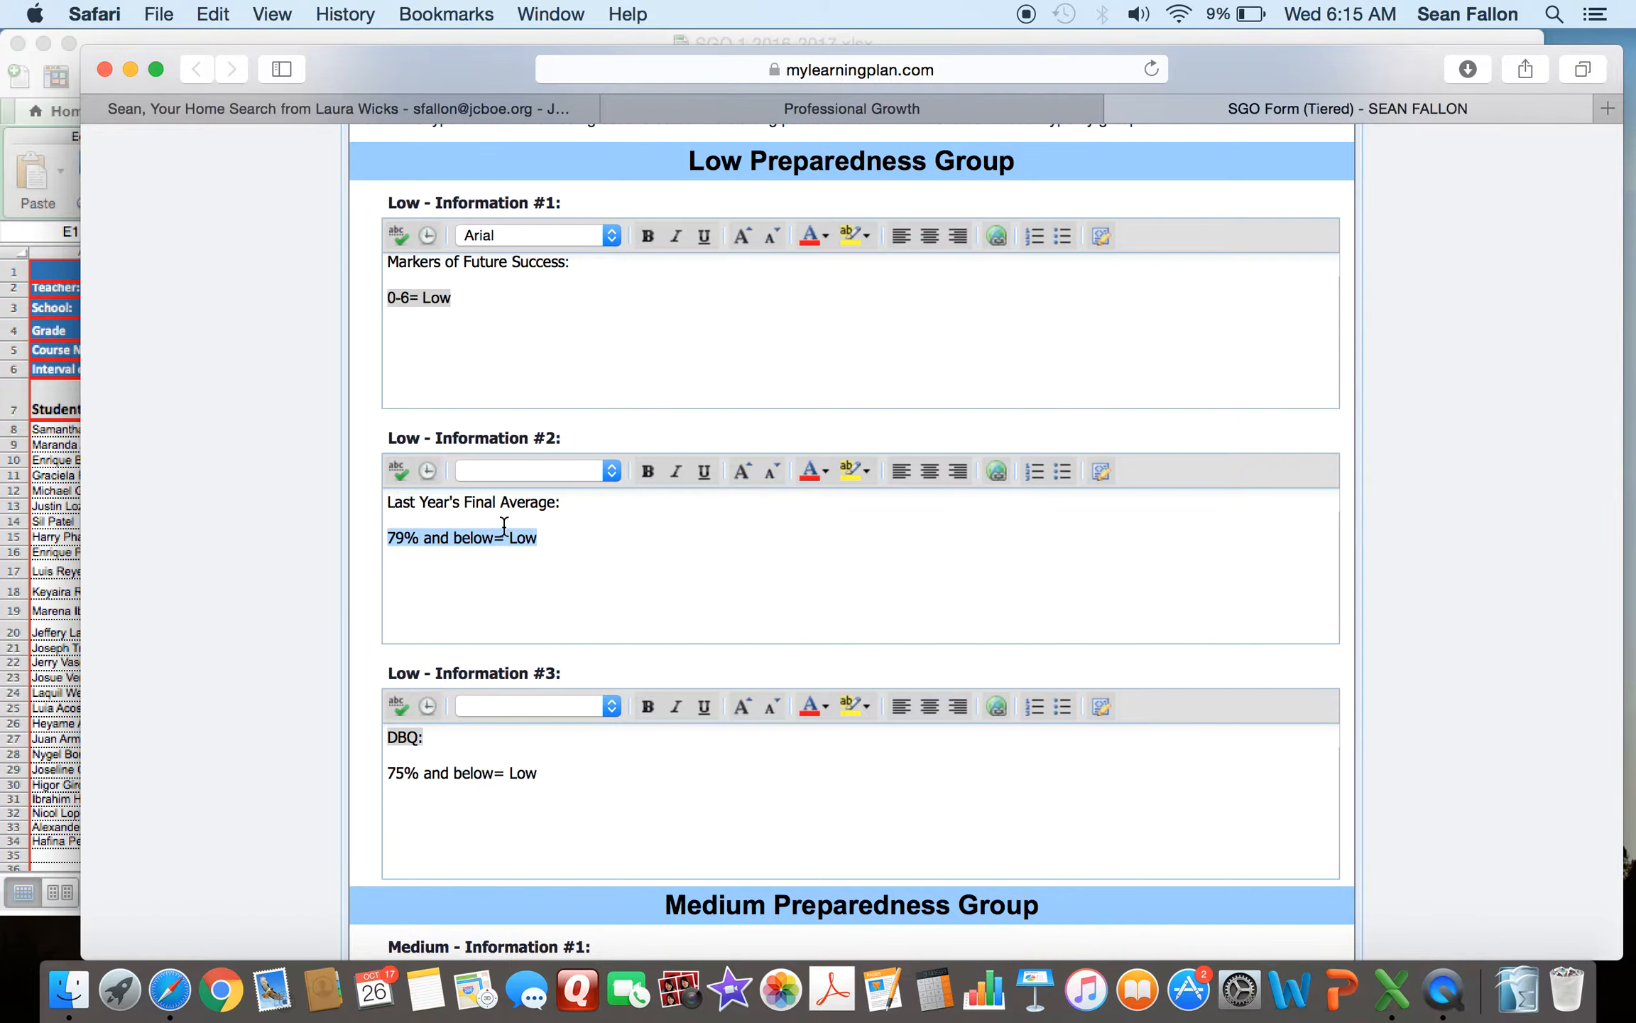
click(509, 533)
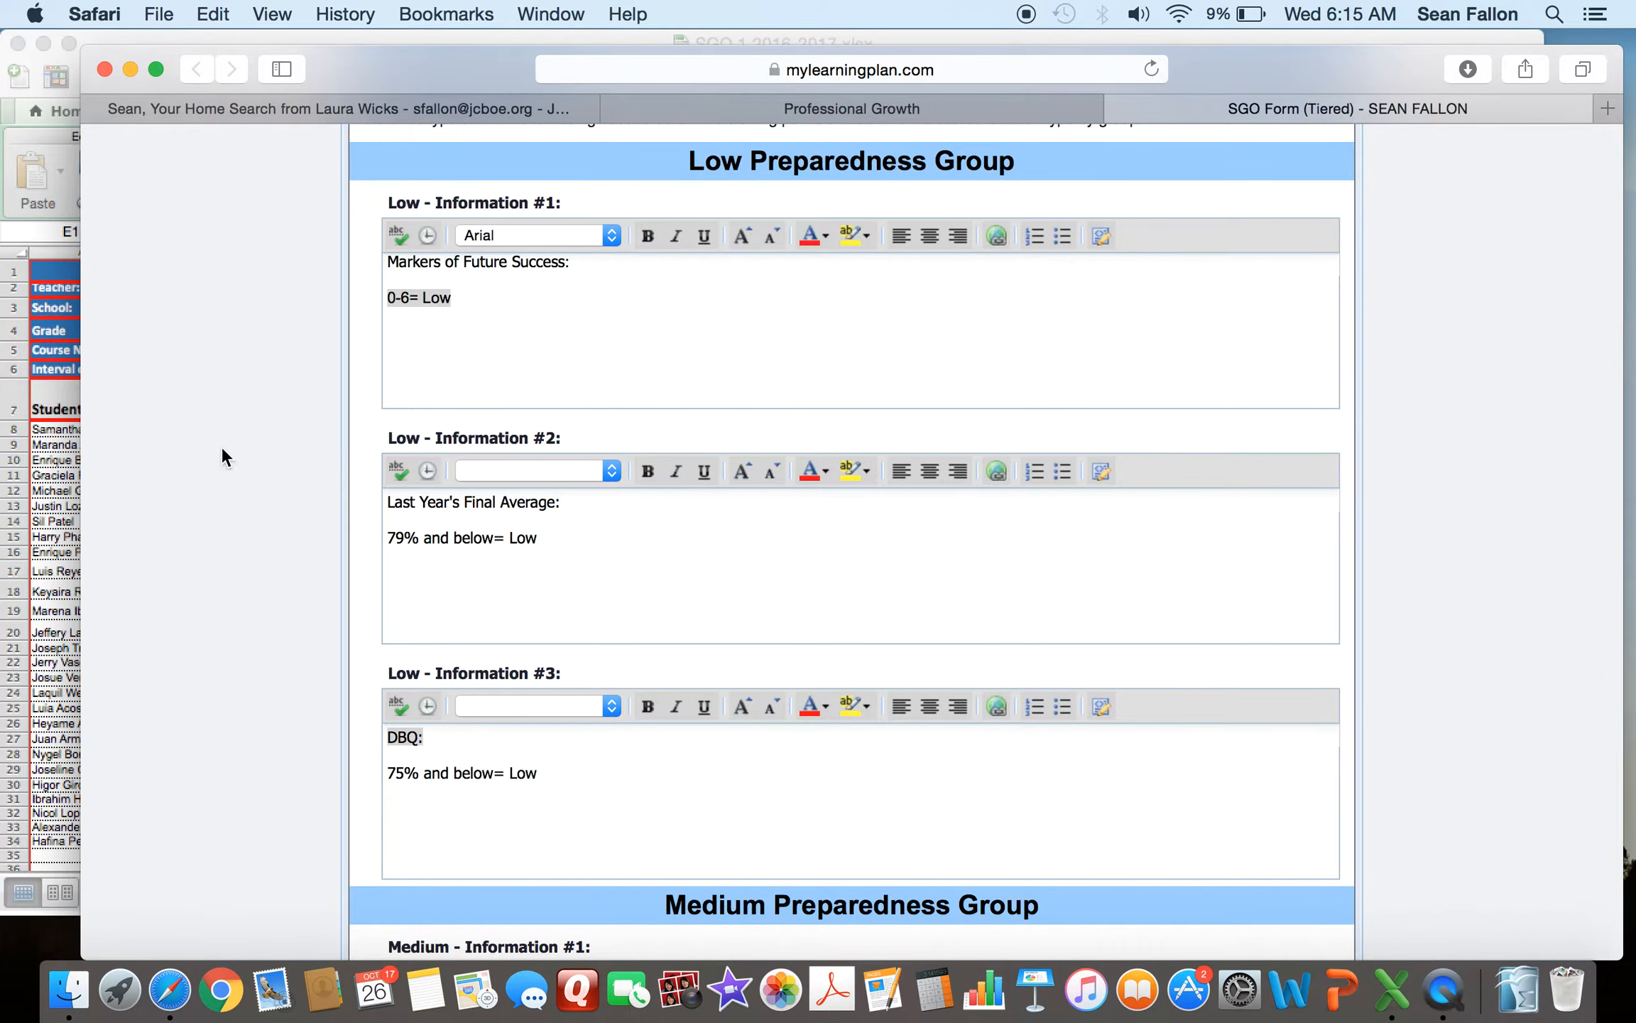
scroll(224, 449, down, 5)
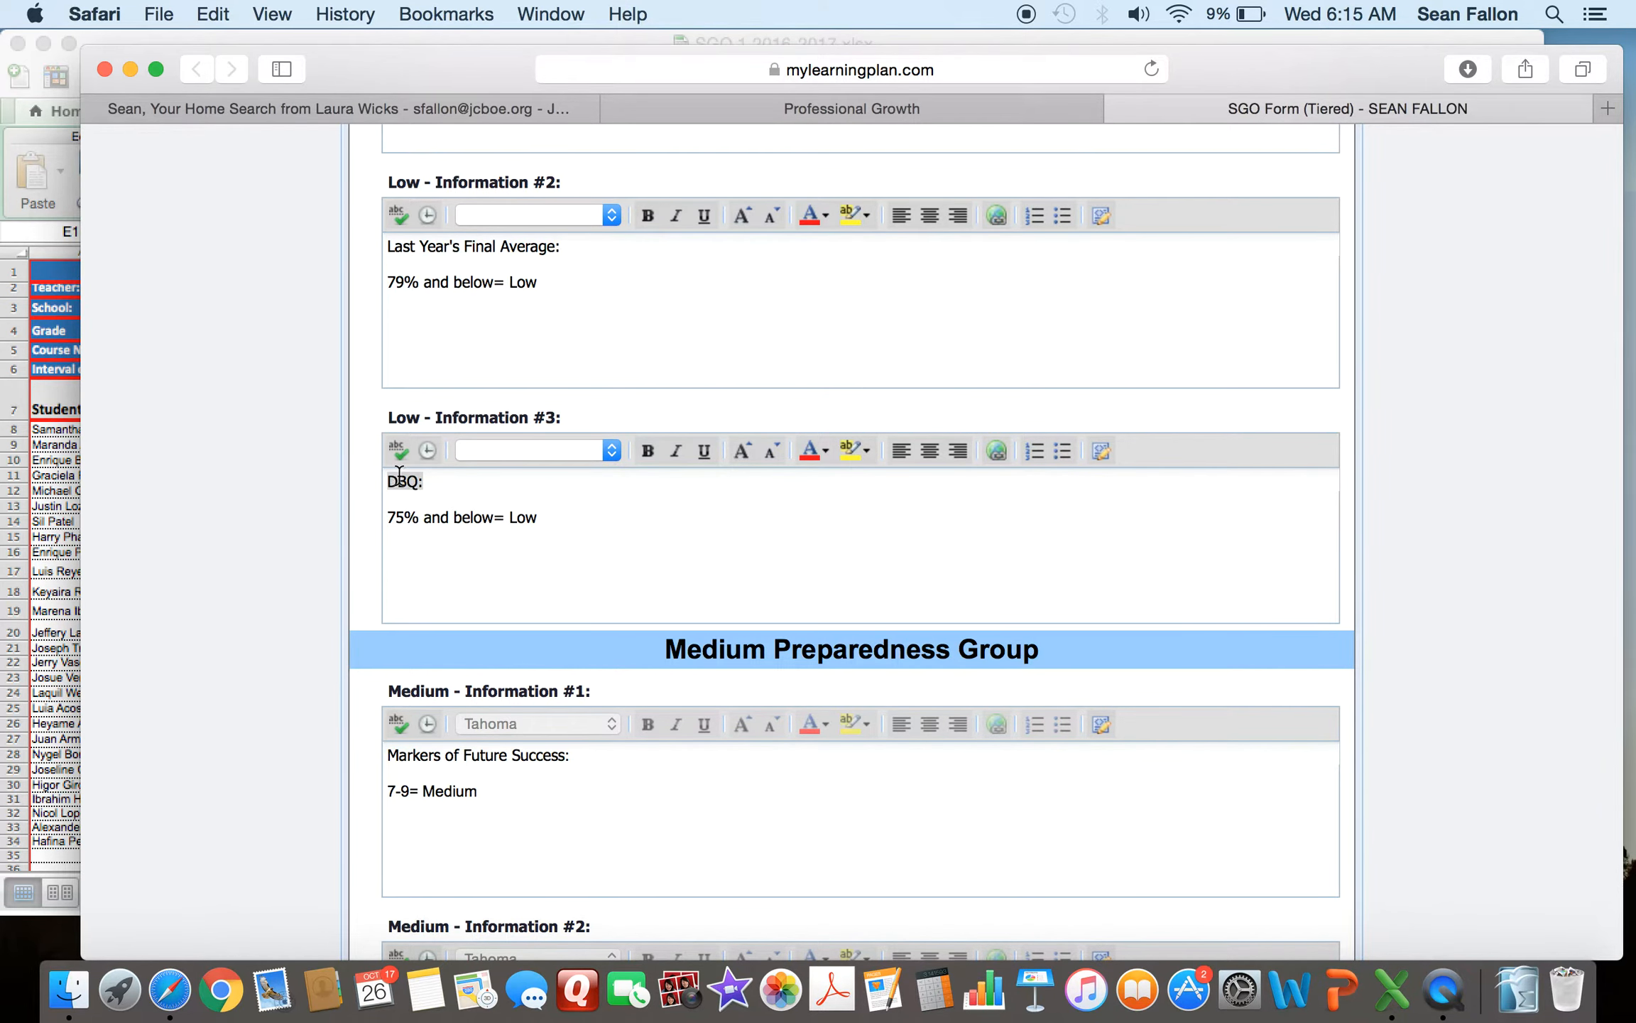
- Check the Low Preparedness Group's DBQ field against the Fall Input sheet's Mini DBQ-Essay tier range
click(46, 228)
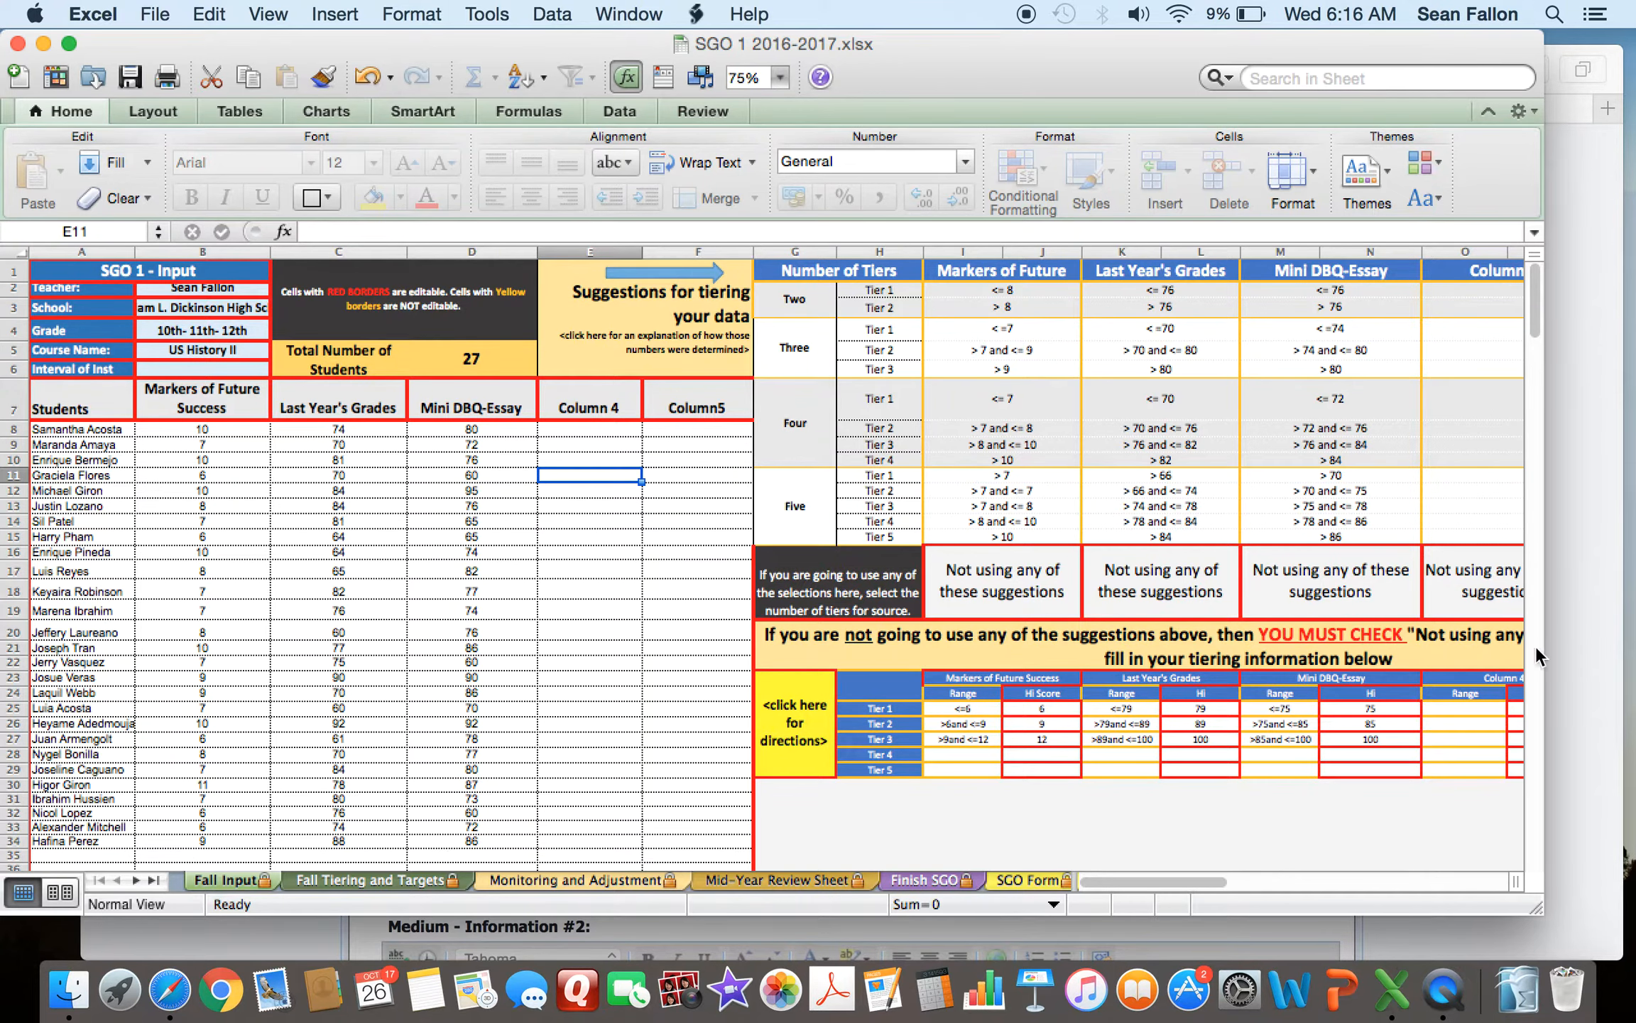
click(1576, 625)
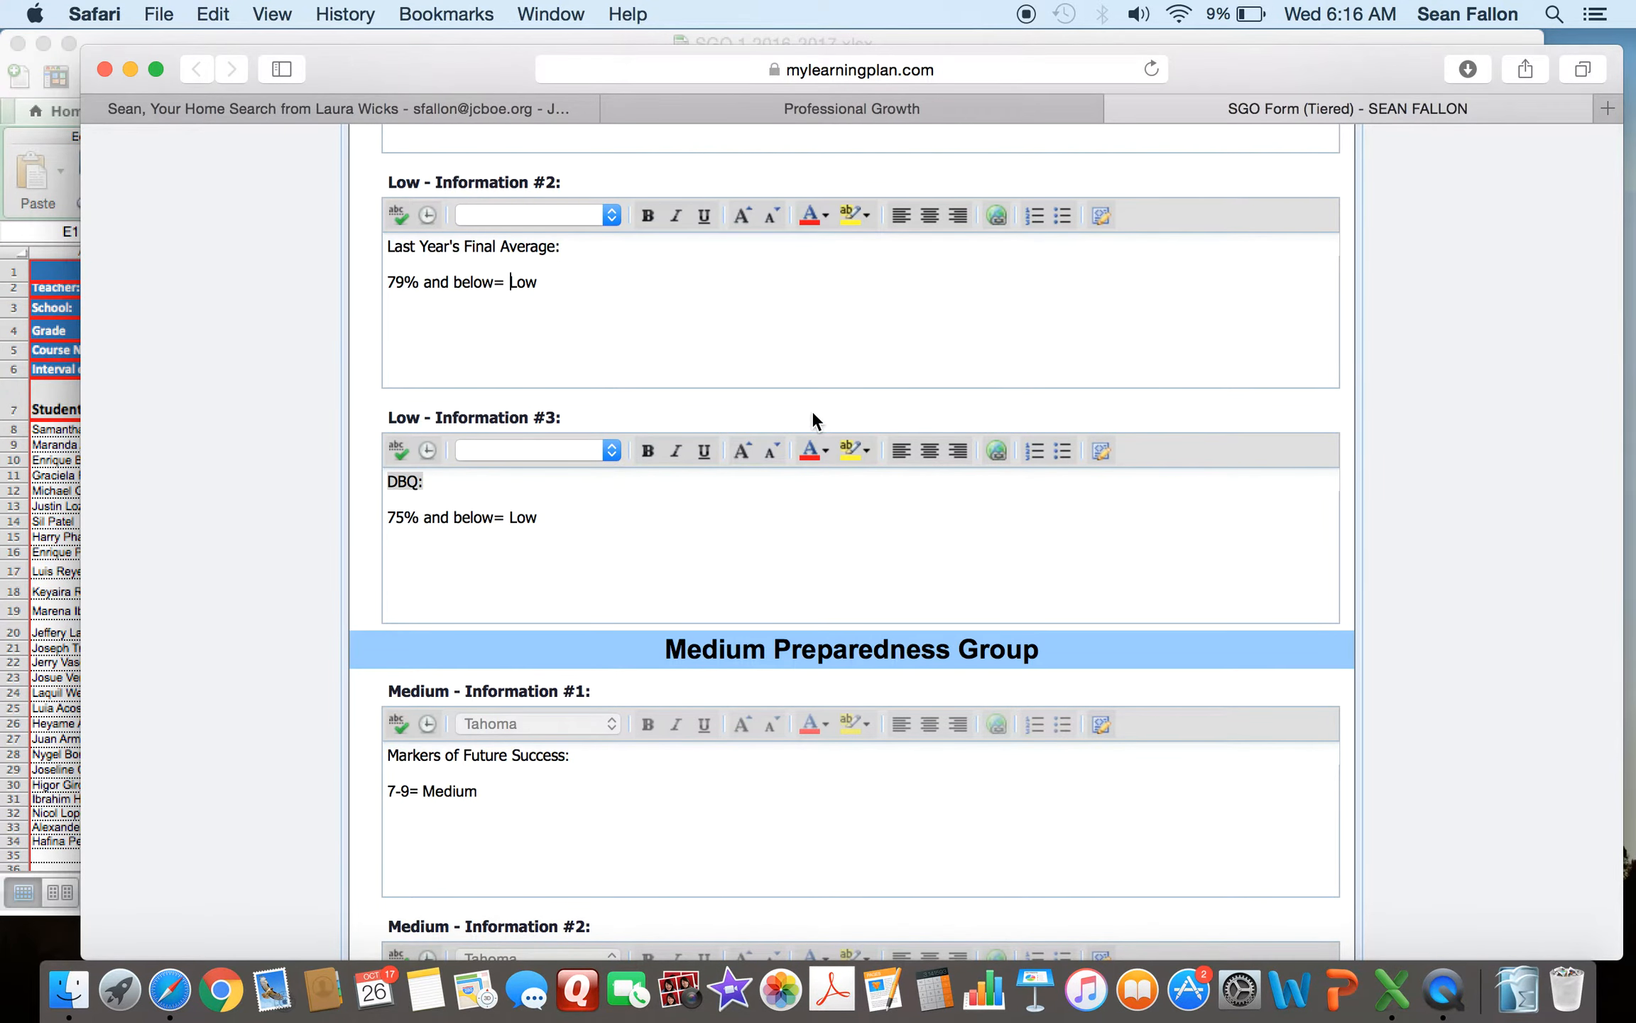
scroll(812, 420, up, 3)
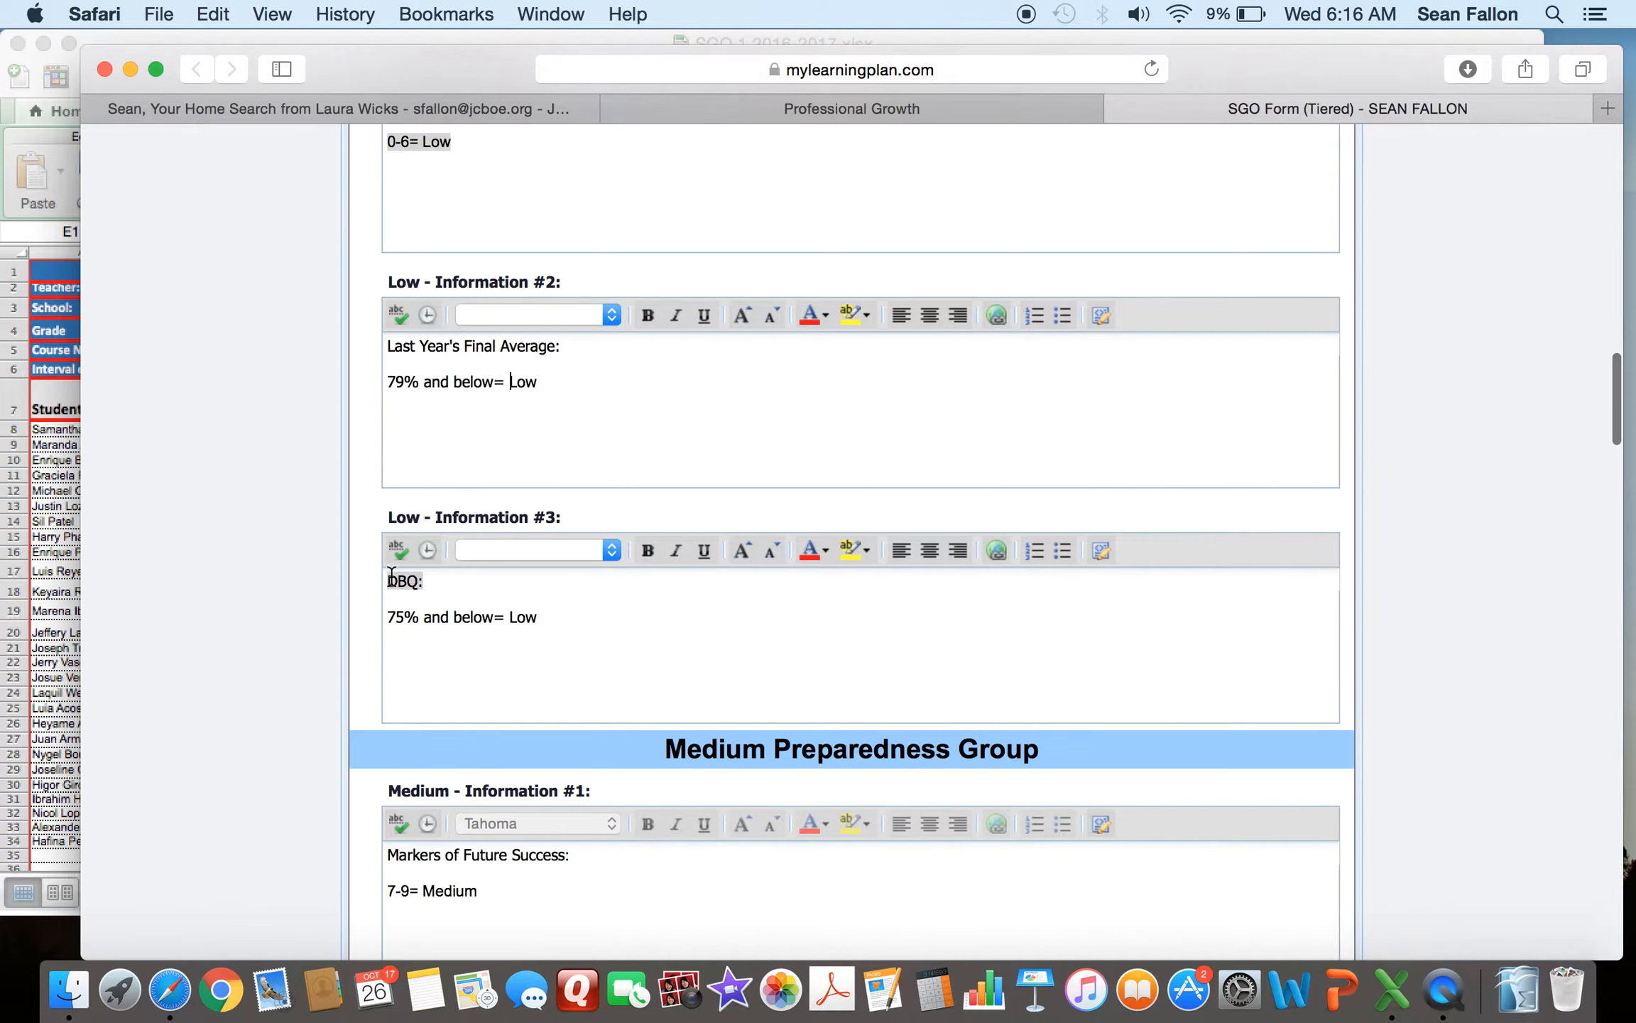
drag(391, 574, 426, 577)
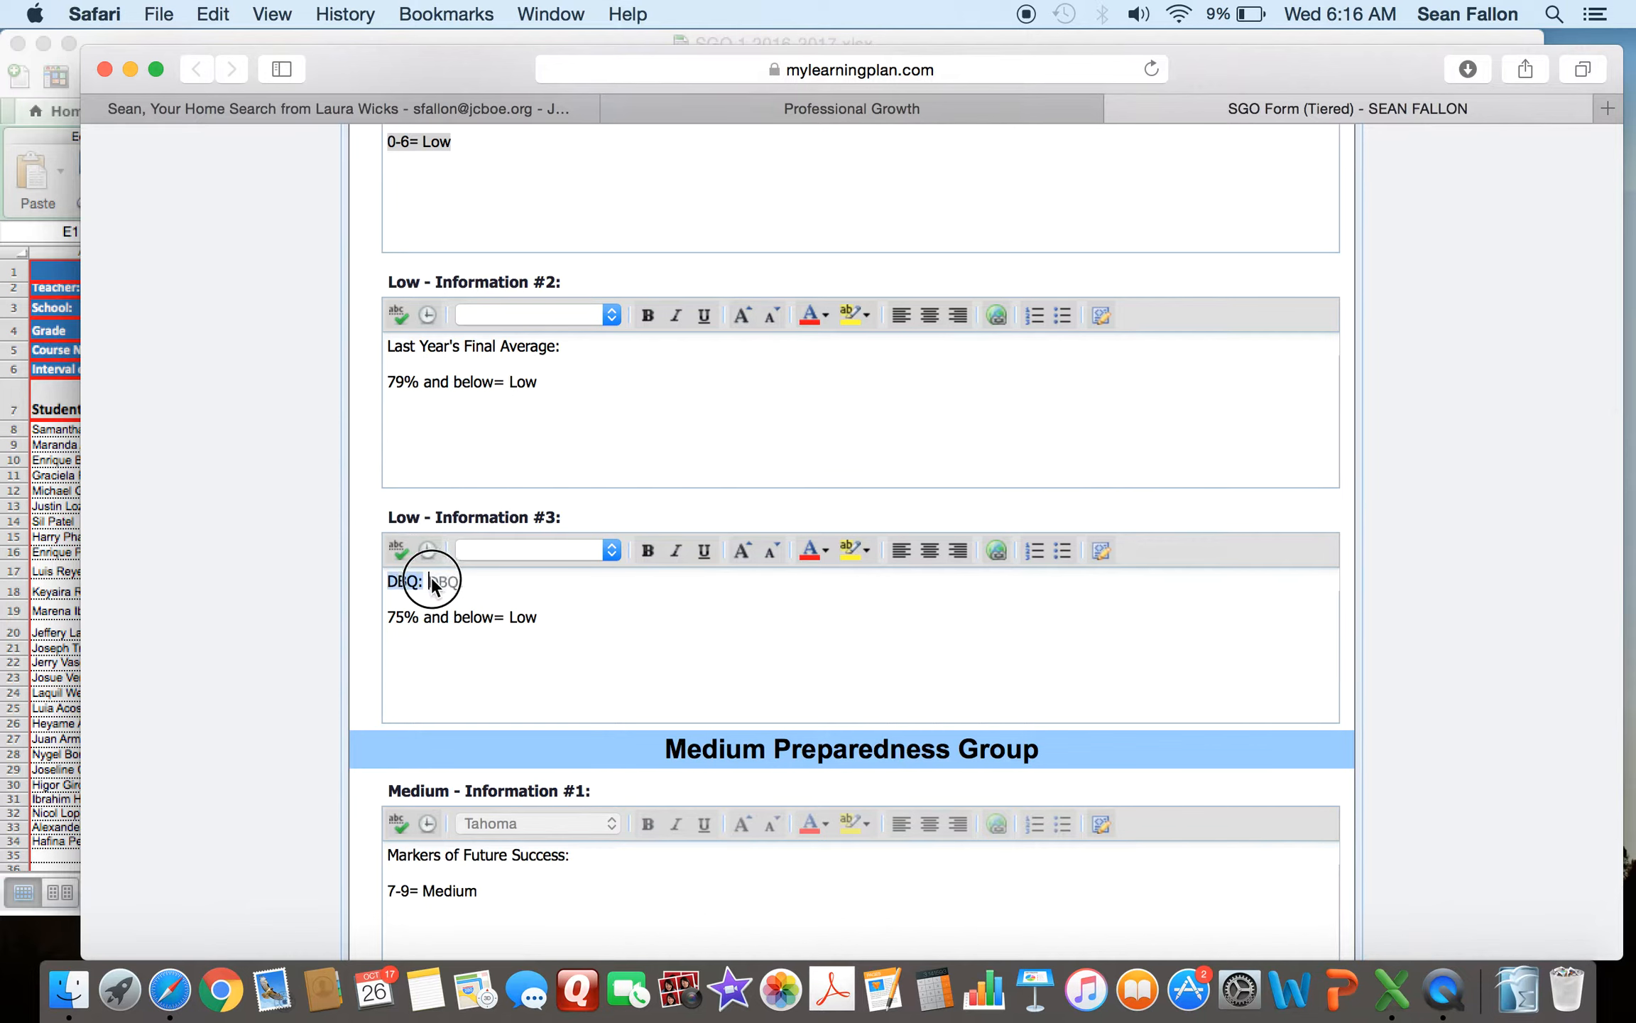
click(397, 619)
drag(395, 617, 539, 612)
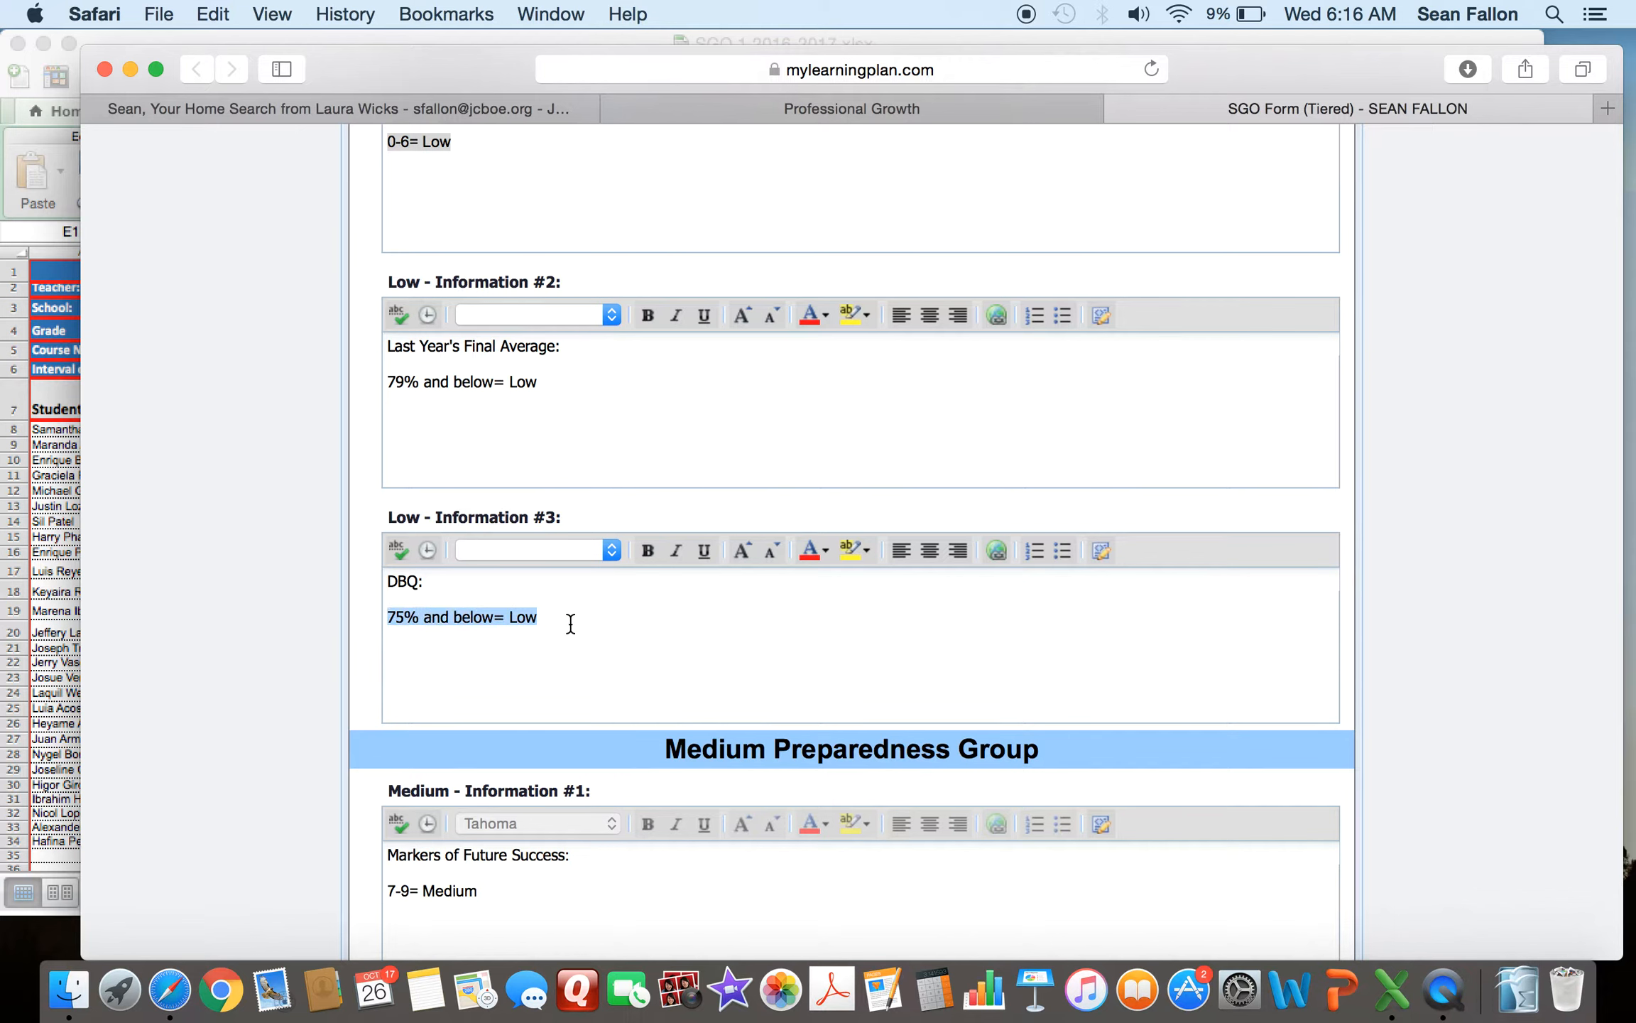
mouse_move(505, 617)
mouse_down()
mouse_move(557, 618)
mouse_move(509, 612)
mouse_up()
click(625, 637)
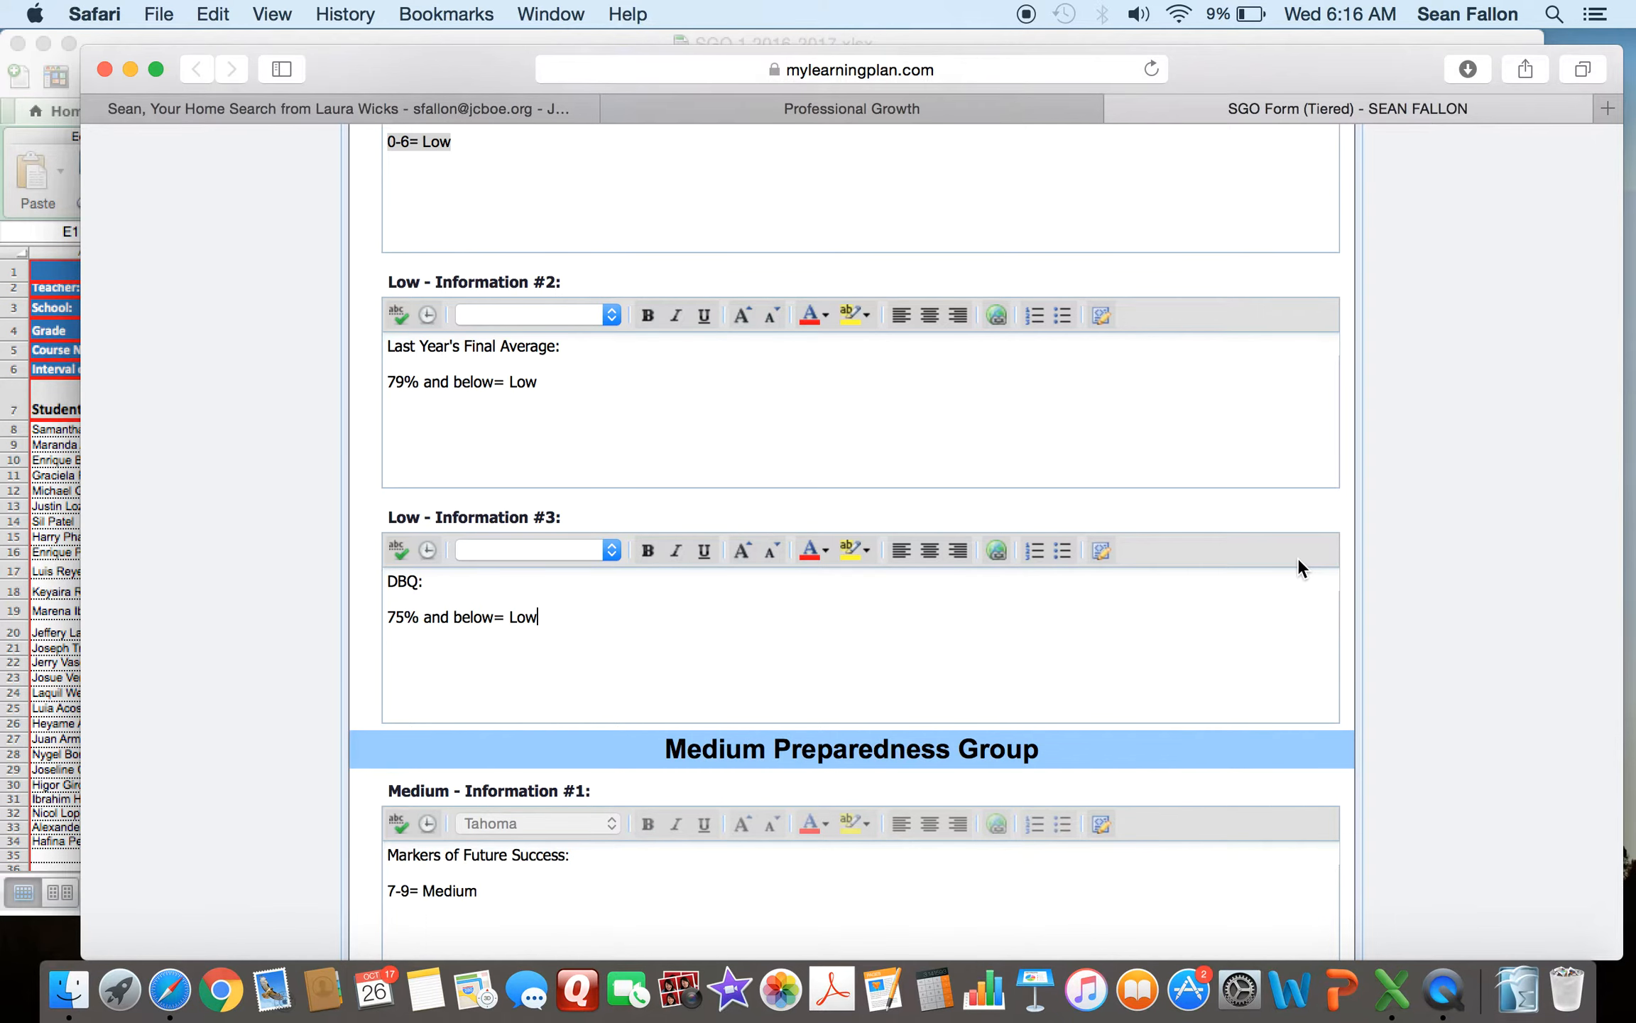
- Review the ranges in the Medium Preparedness Group's three information fields
scroll(1527, 482, down, 3)
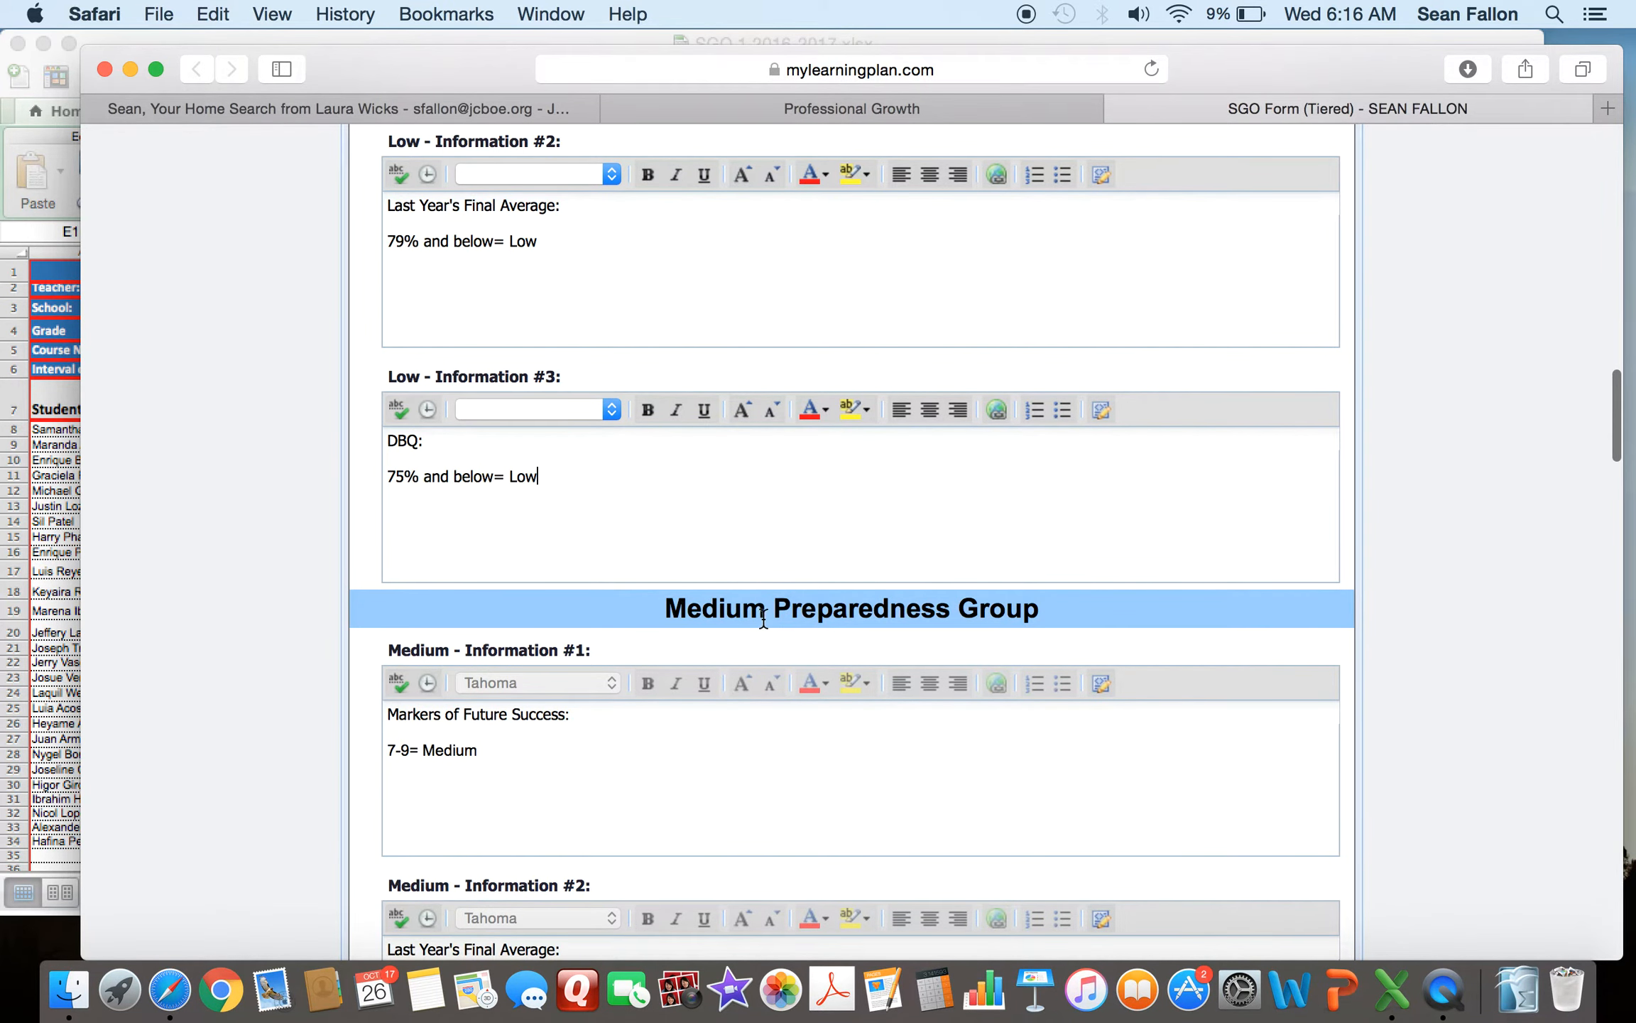
scroll(1475, 475, down, 12)
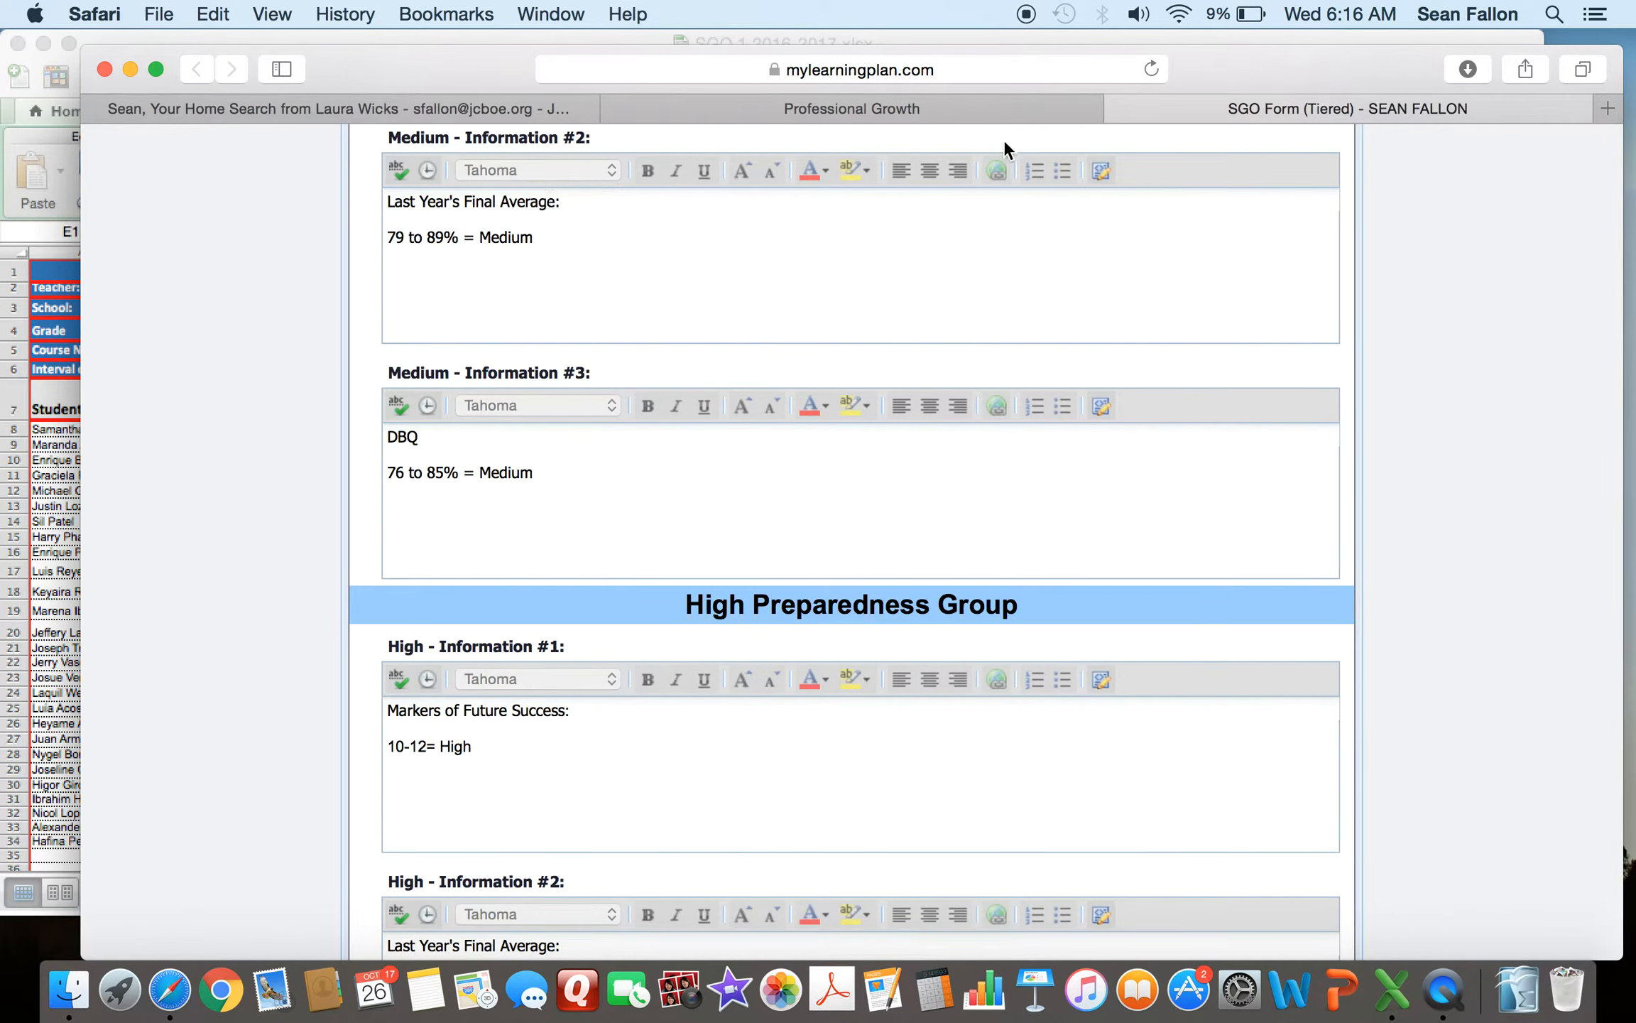
scroll(1506, 445, up, 6)
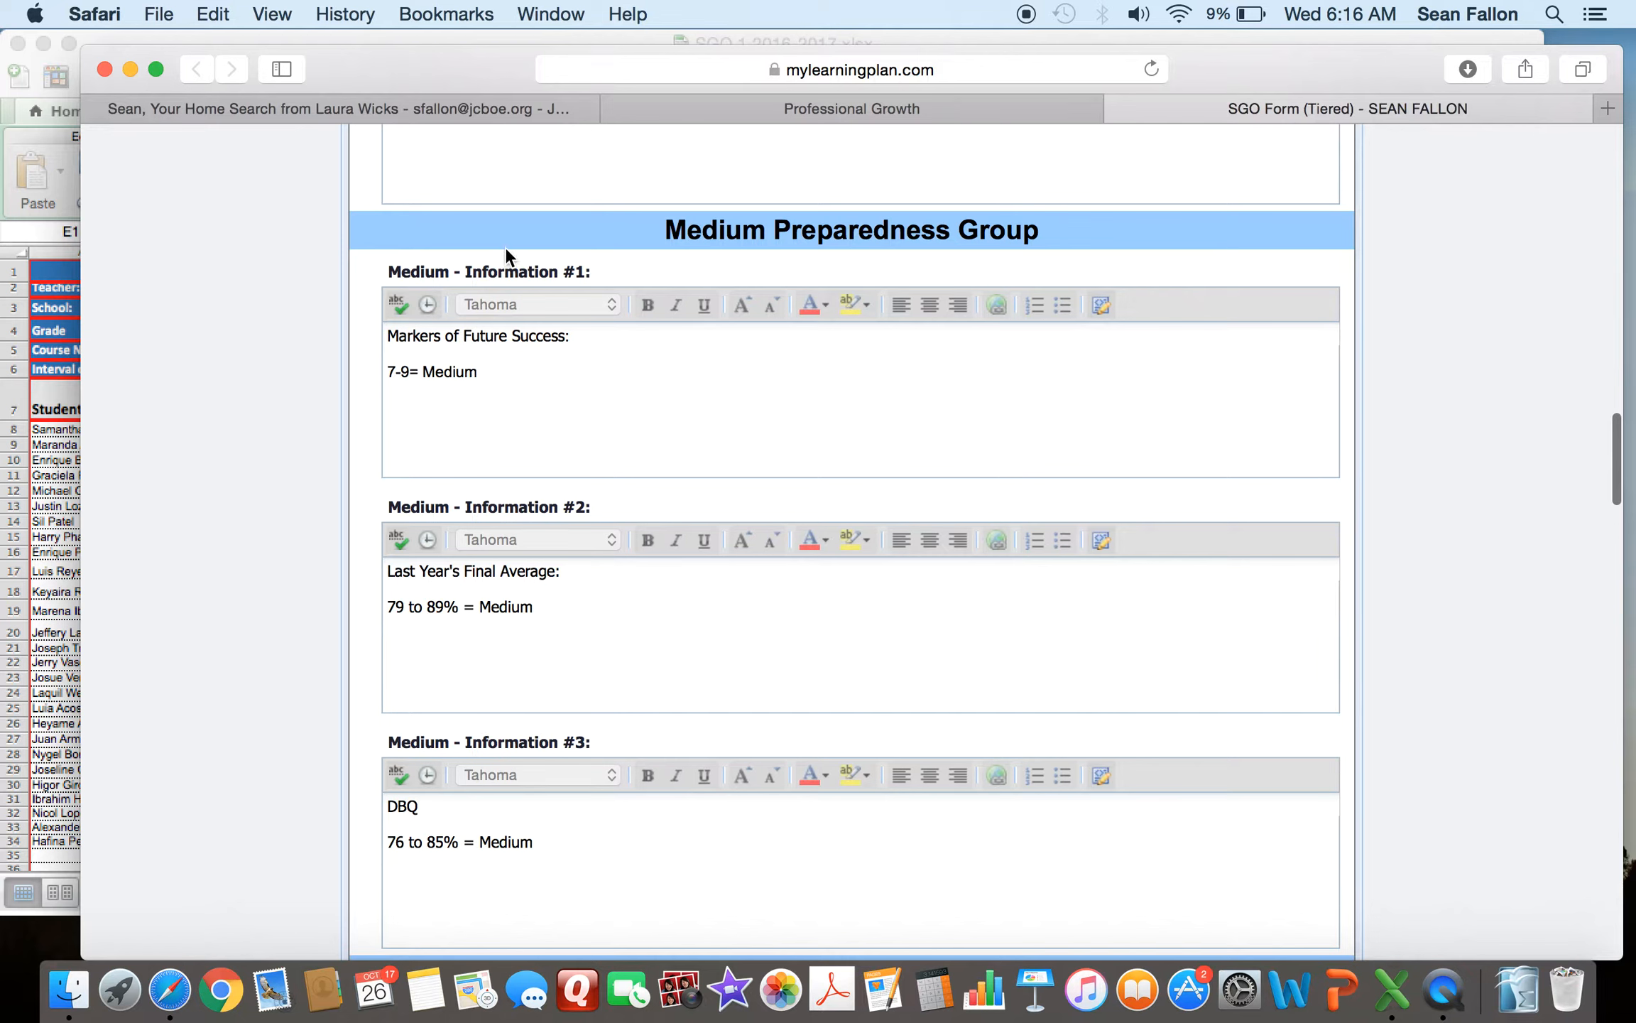
drag(394, 333, 558, 336)
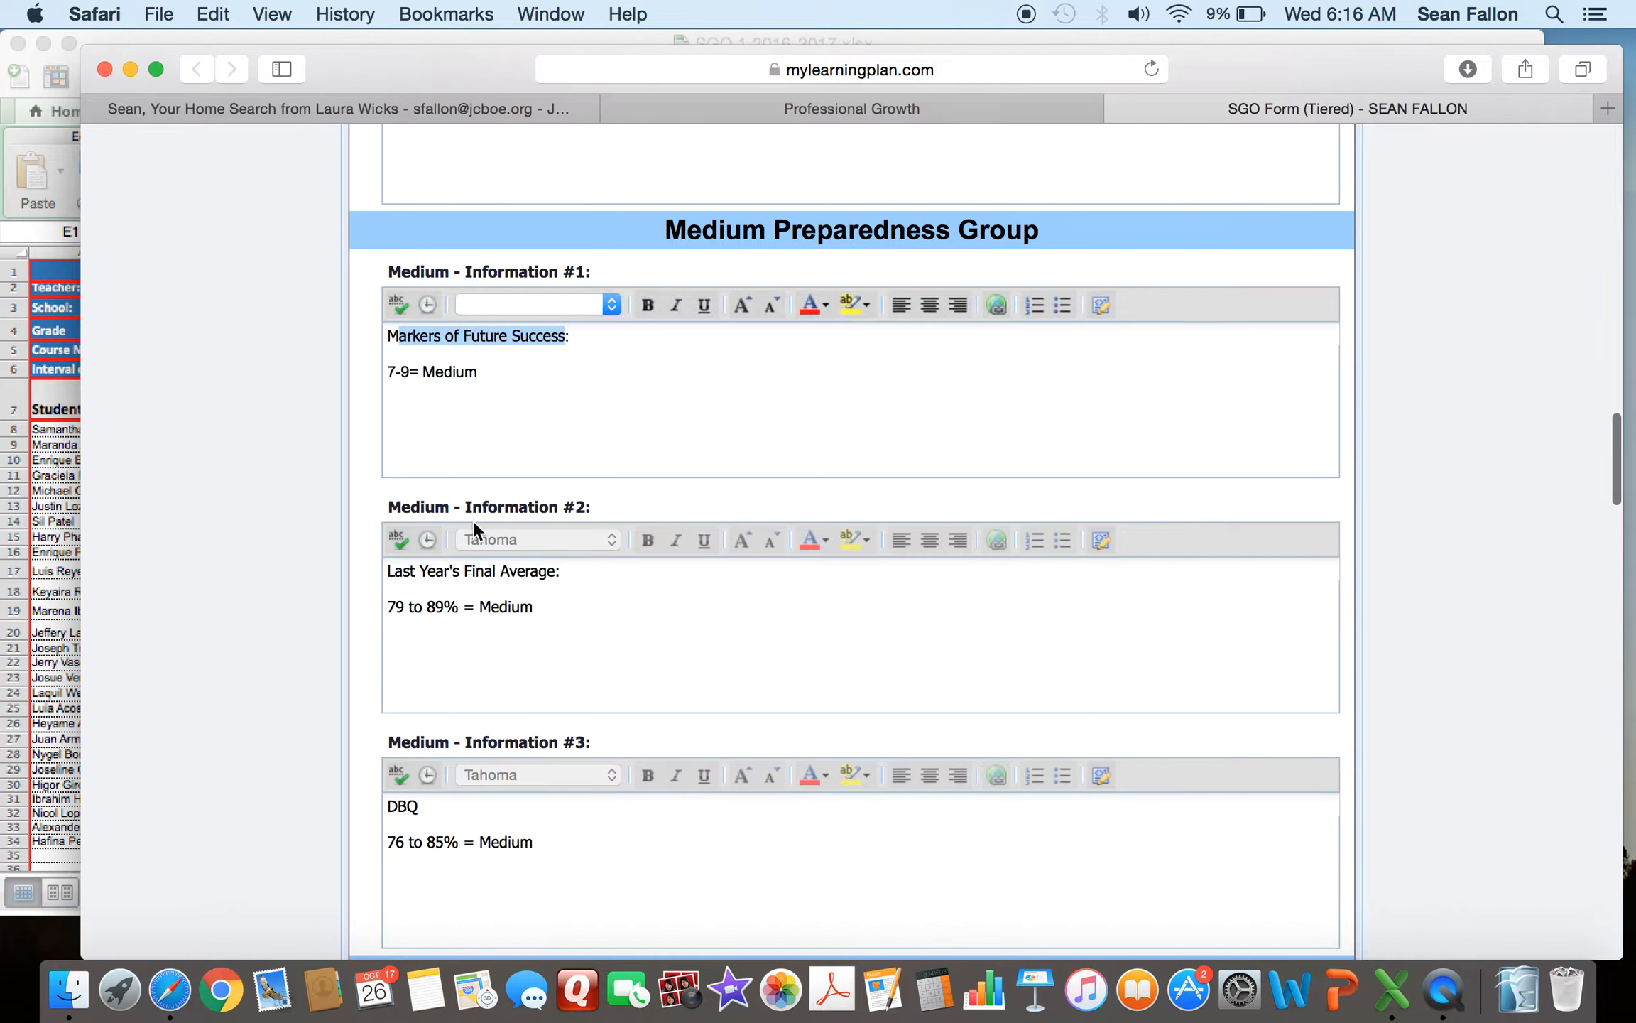
drag(389, 570, 521, 565)
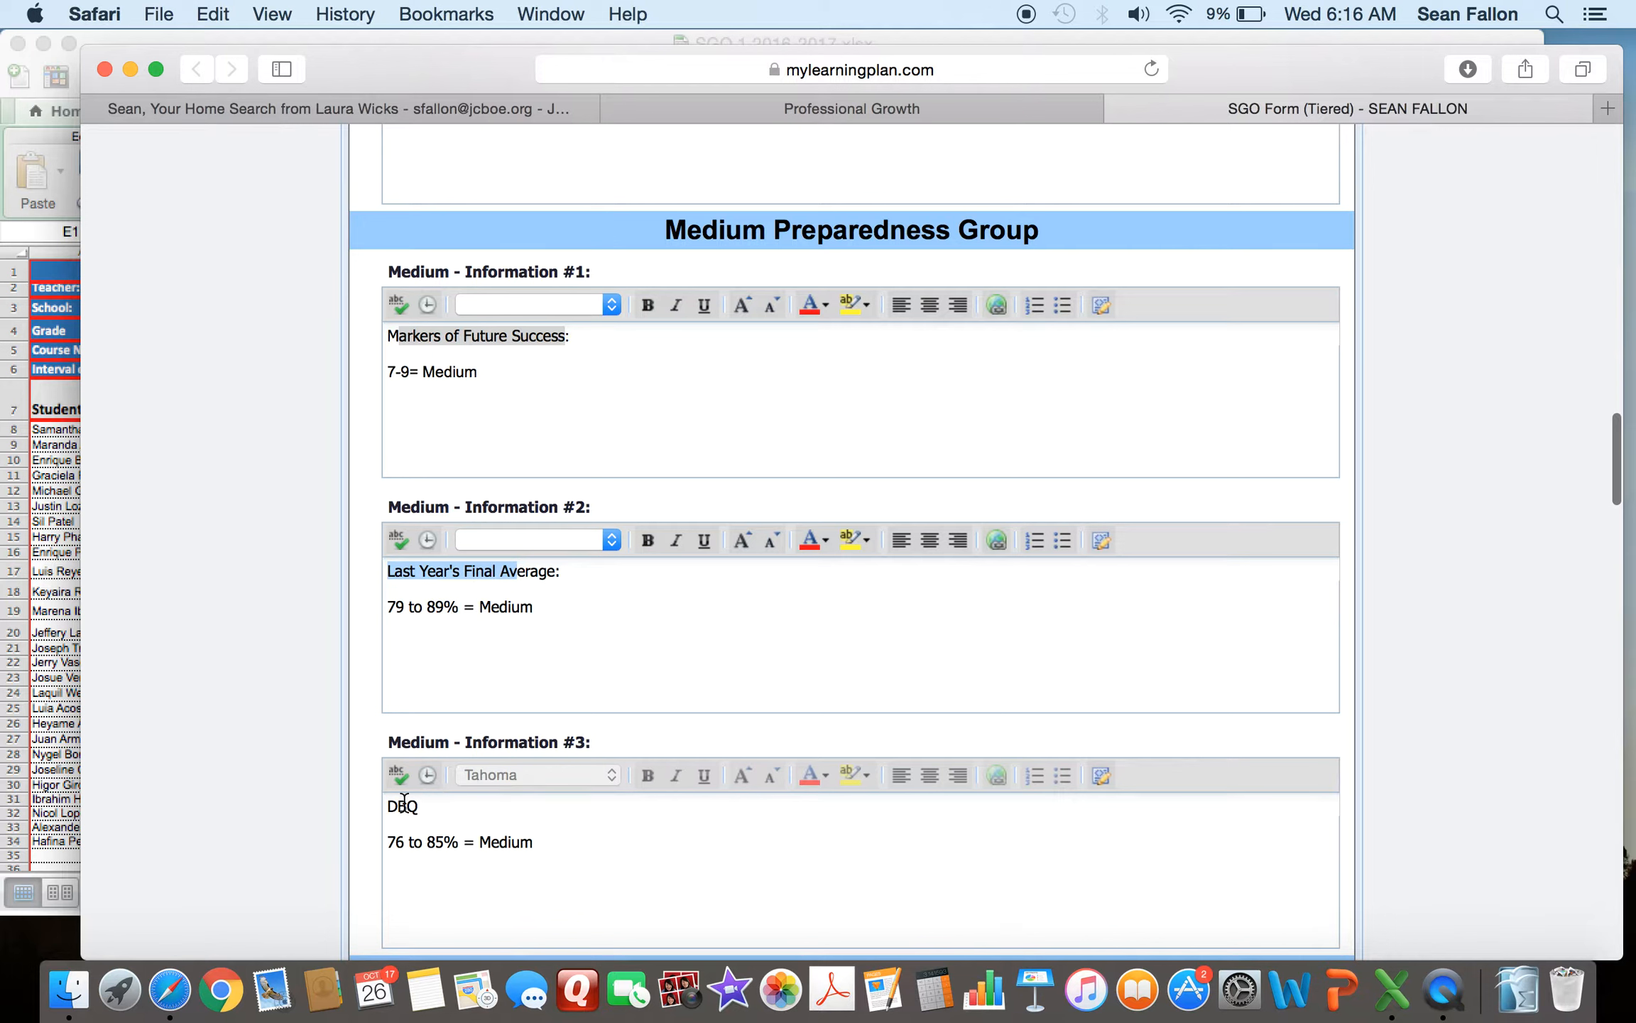
drag(381, 808, 430, 807)
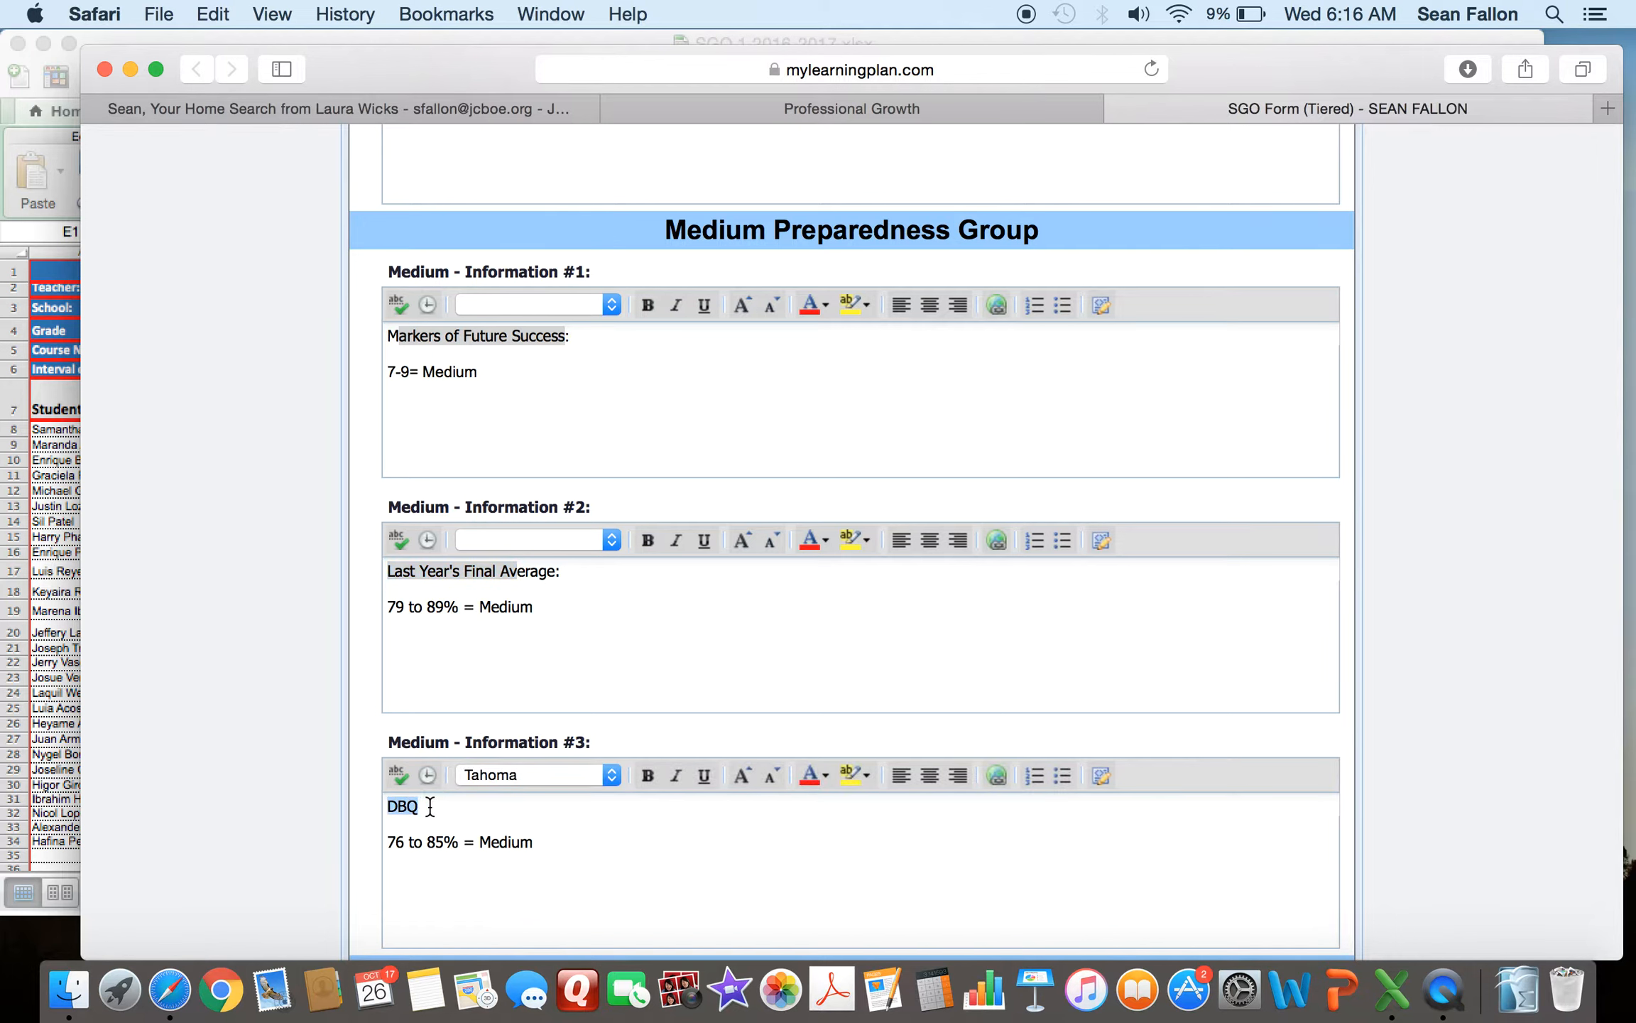
click(585, 456)
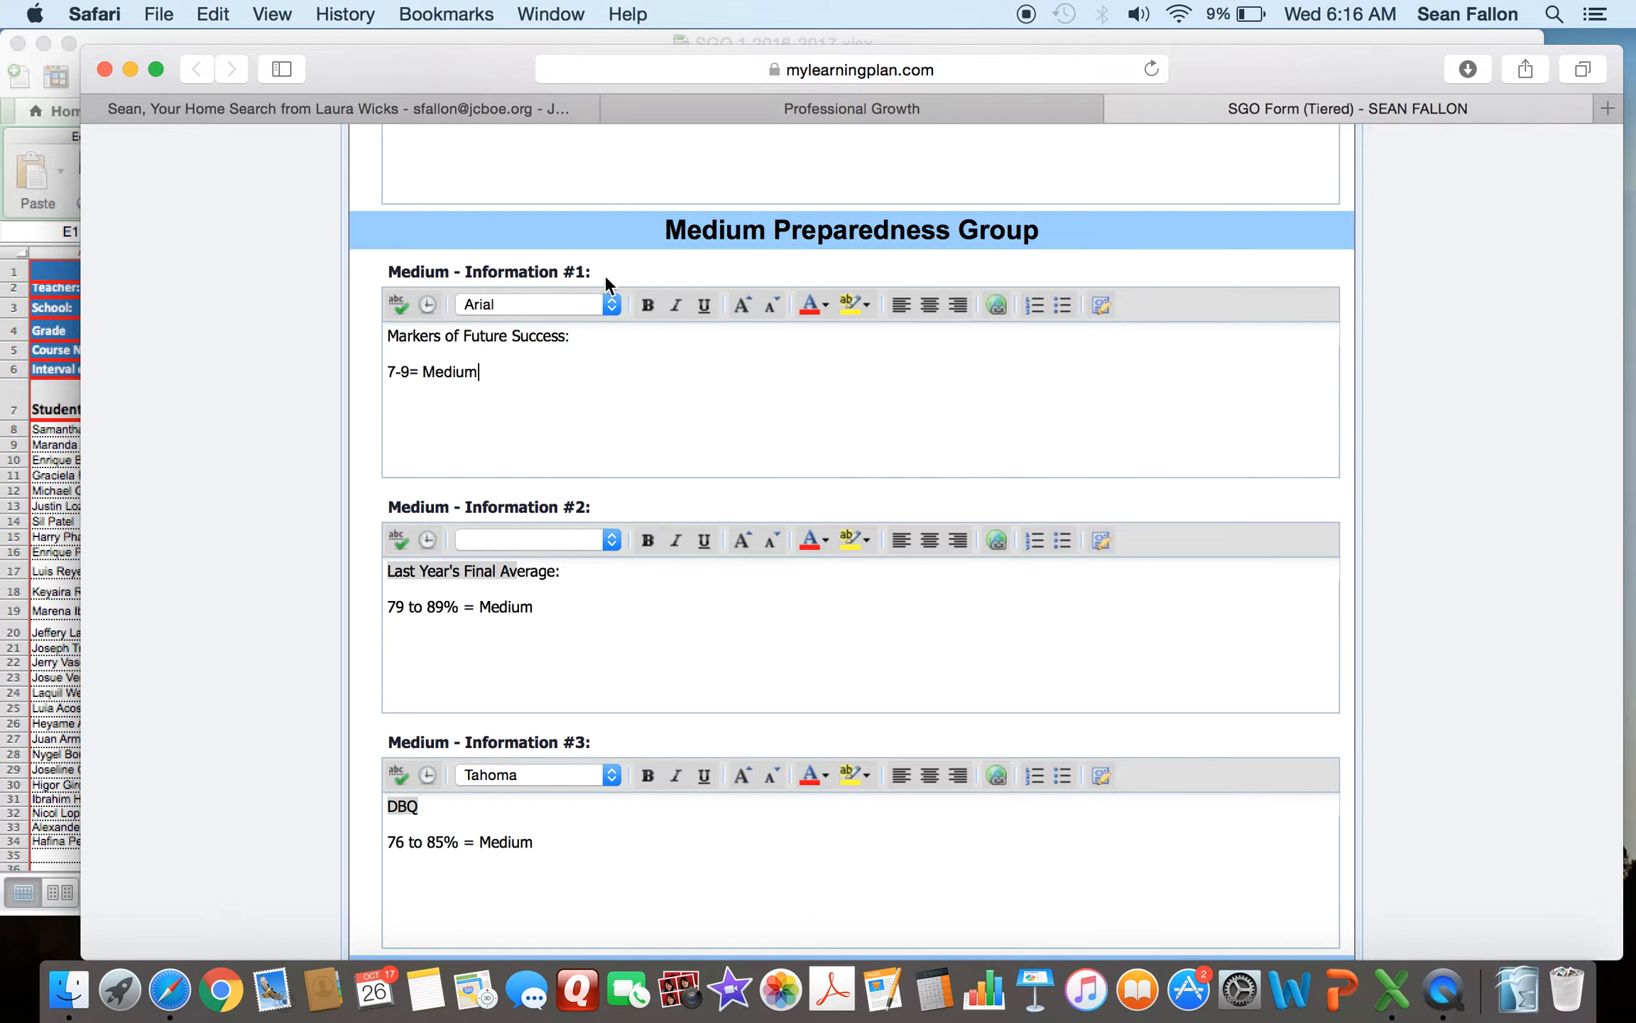
drag(388, 371, 419, 372)
drag(389, 609, 459, 608)
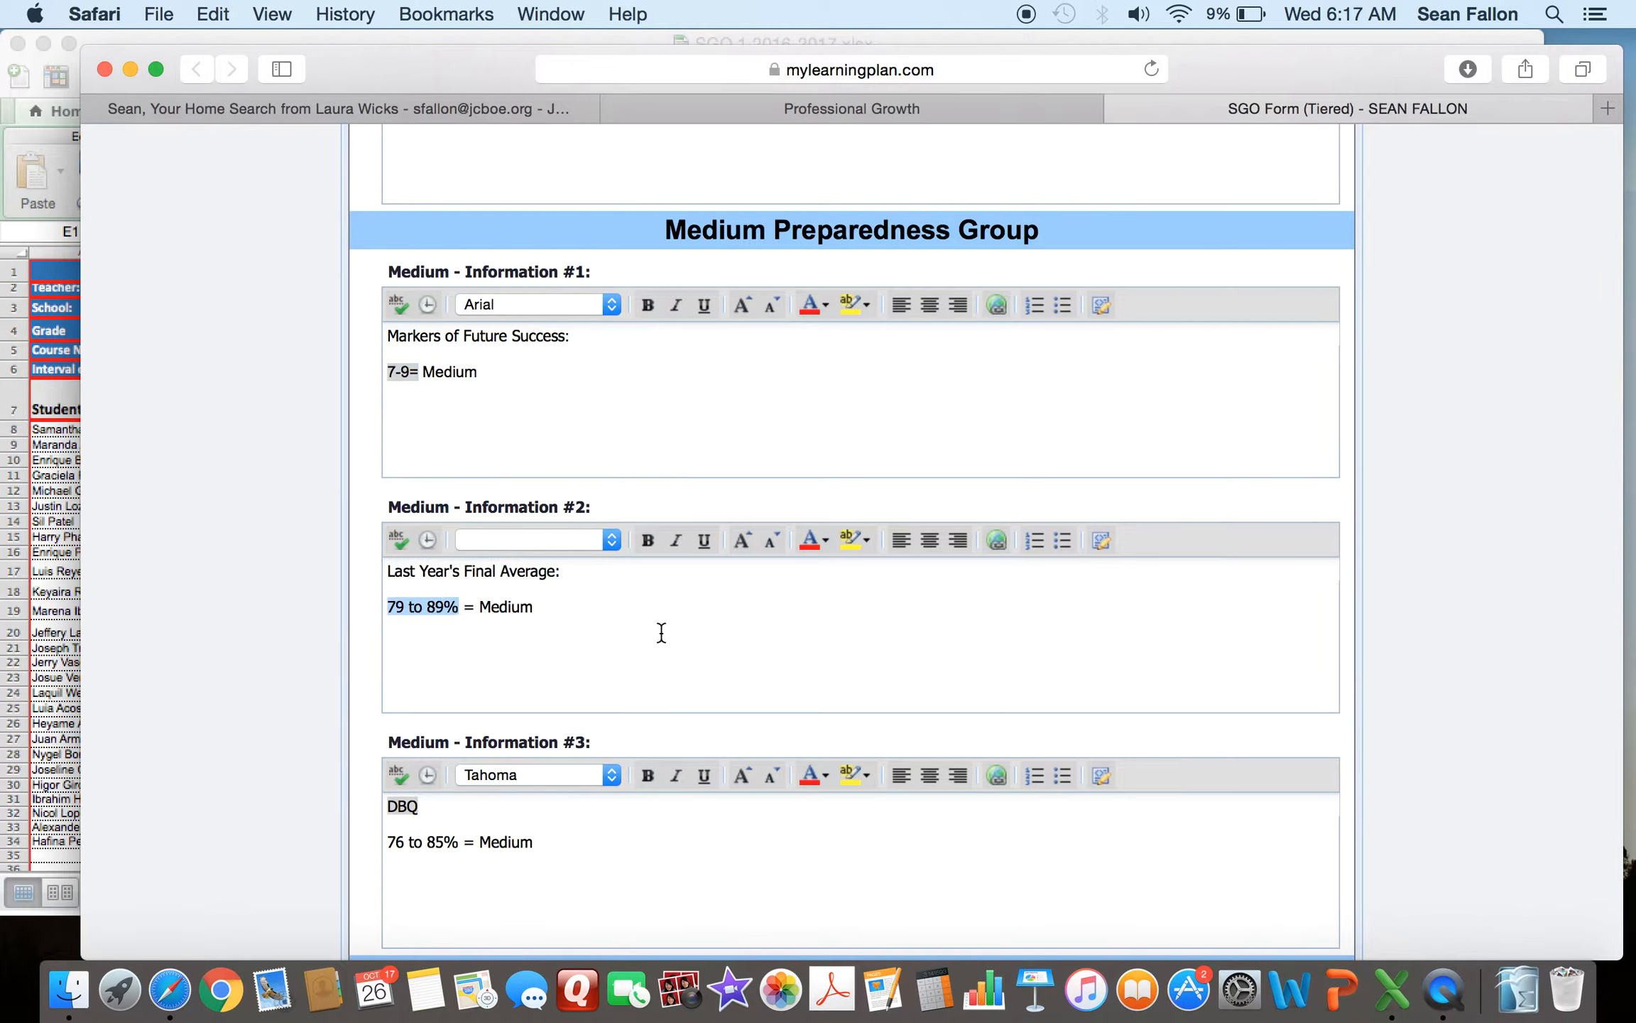
scroll(661, 632, down, 1)
click(603, 850)
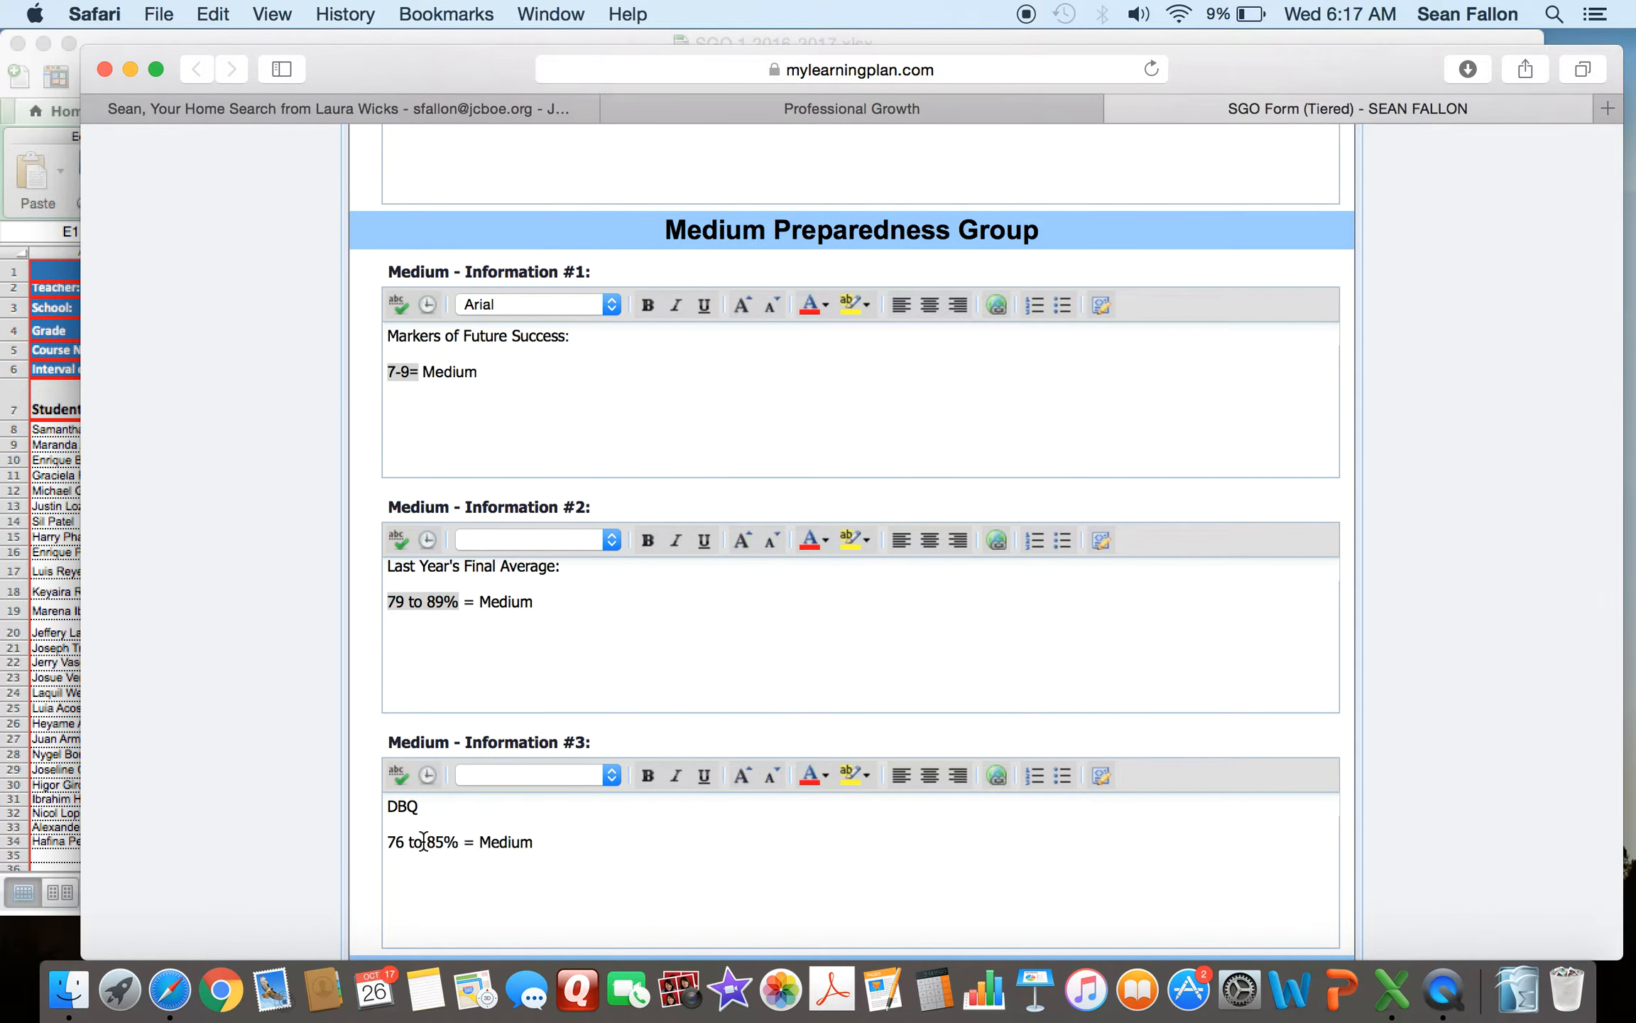
scroll(278, 718, down, 3)
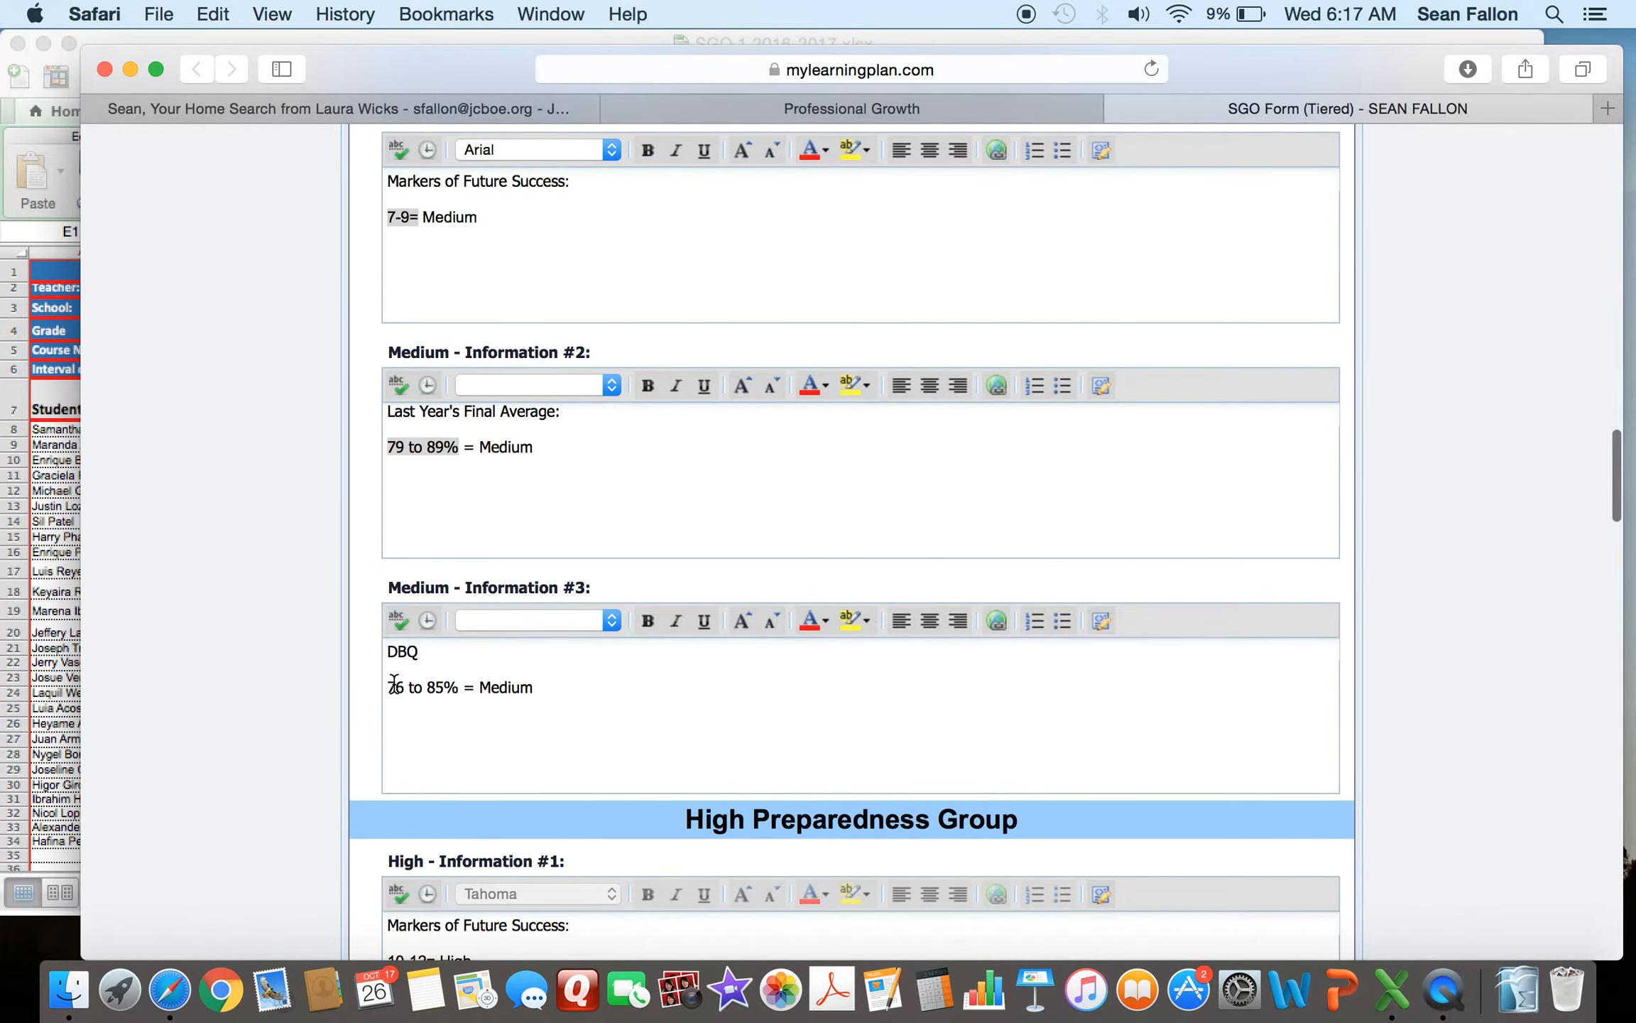
drag(391, 686, 449, 695)
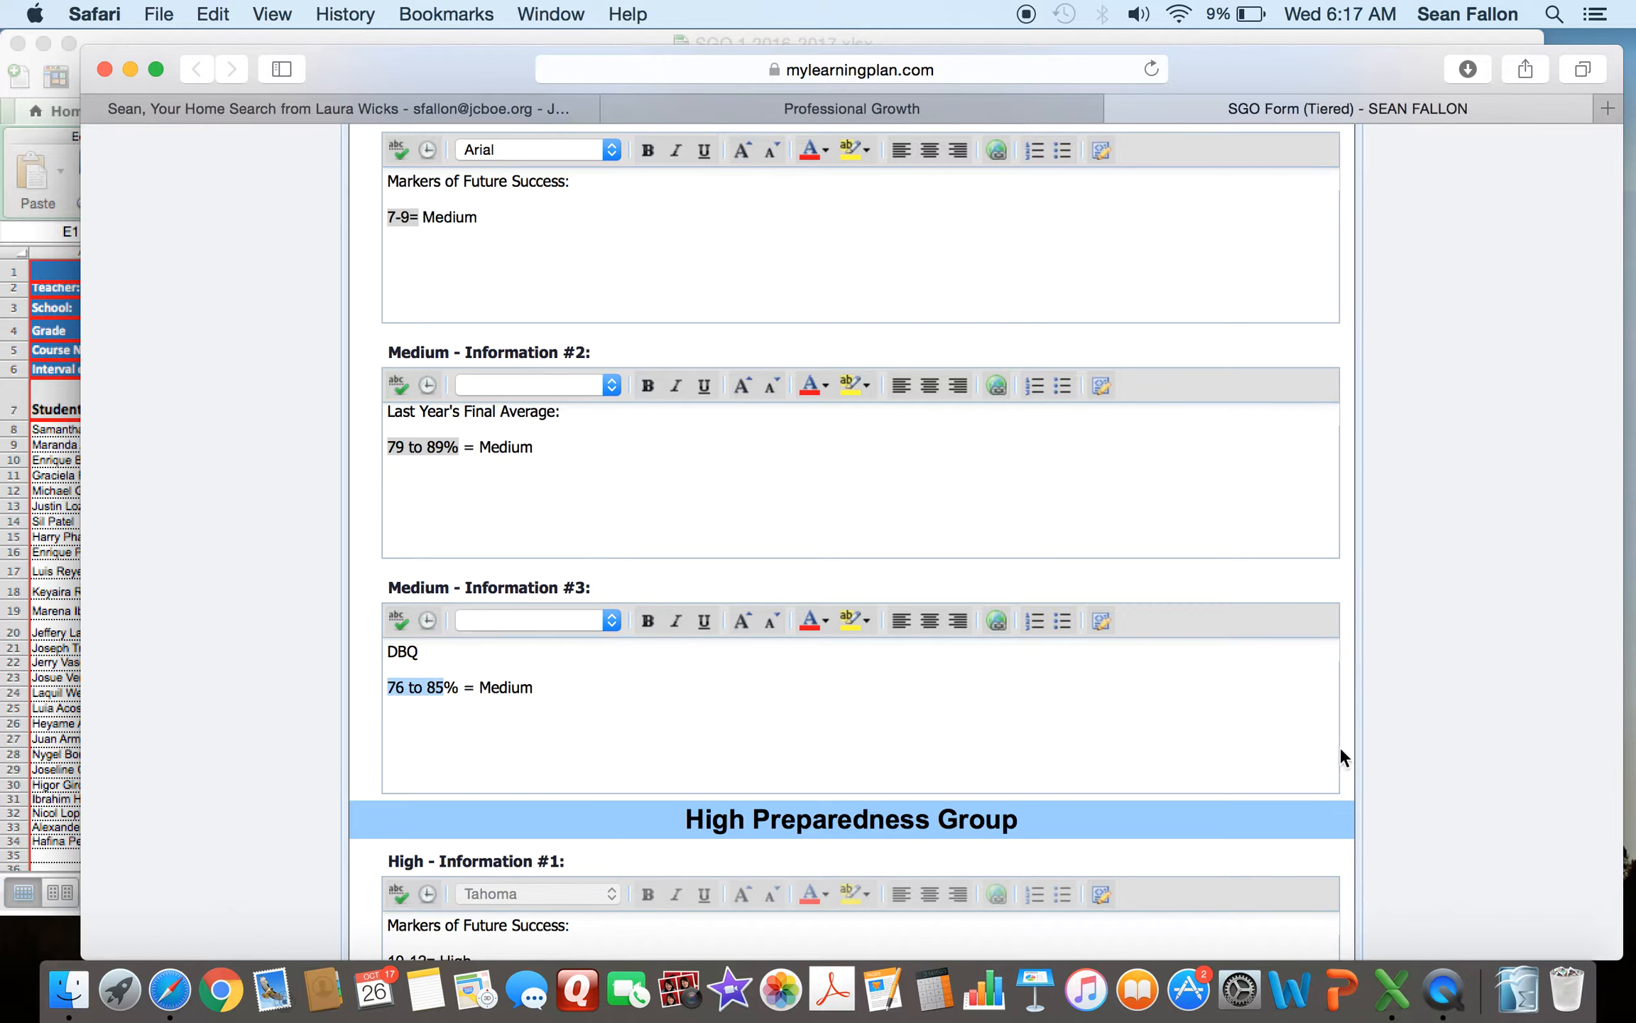
- Compare the Medium DBQ range and the High Preparedness Group information fields with the Fall Input sheet's tiering table
click(55, 184)
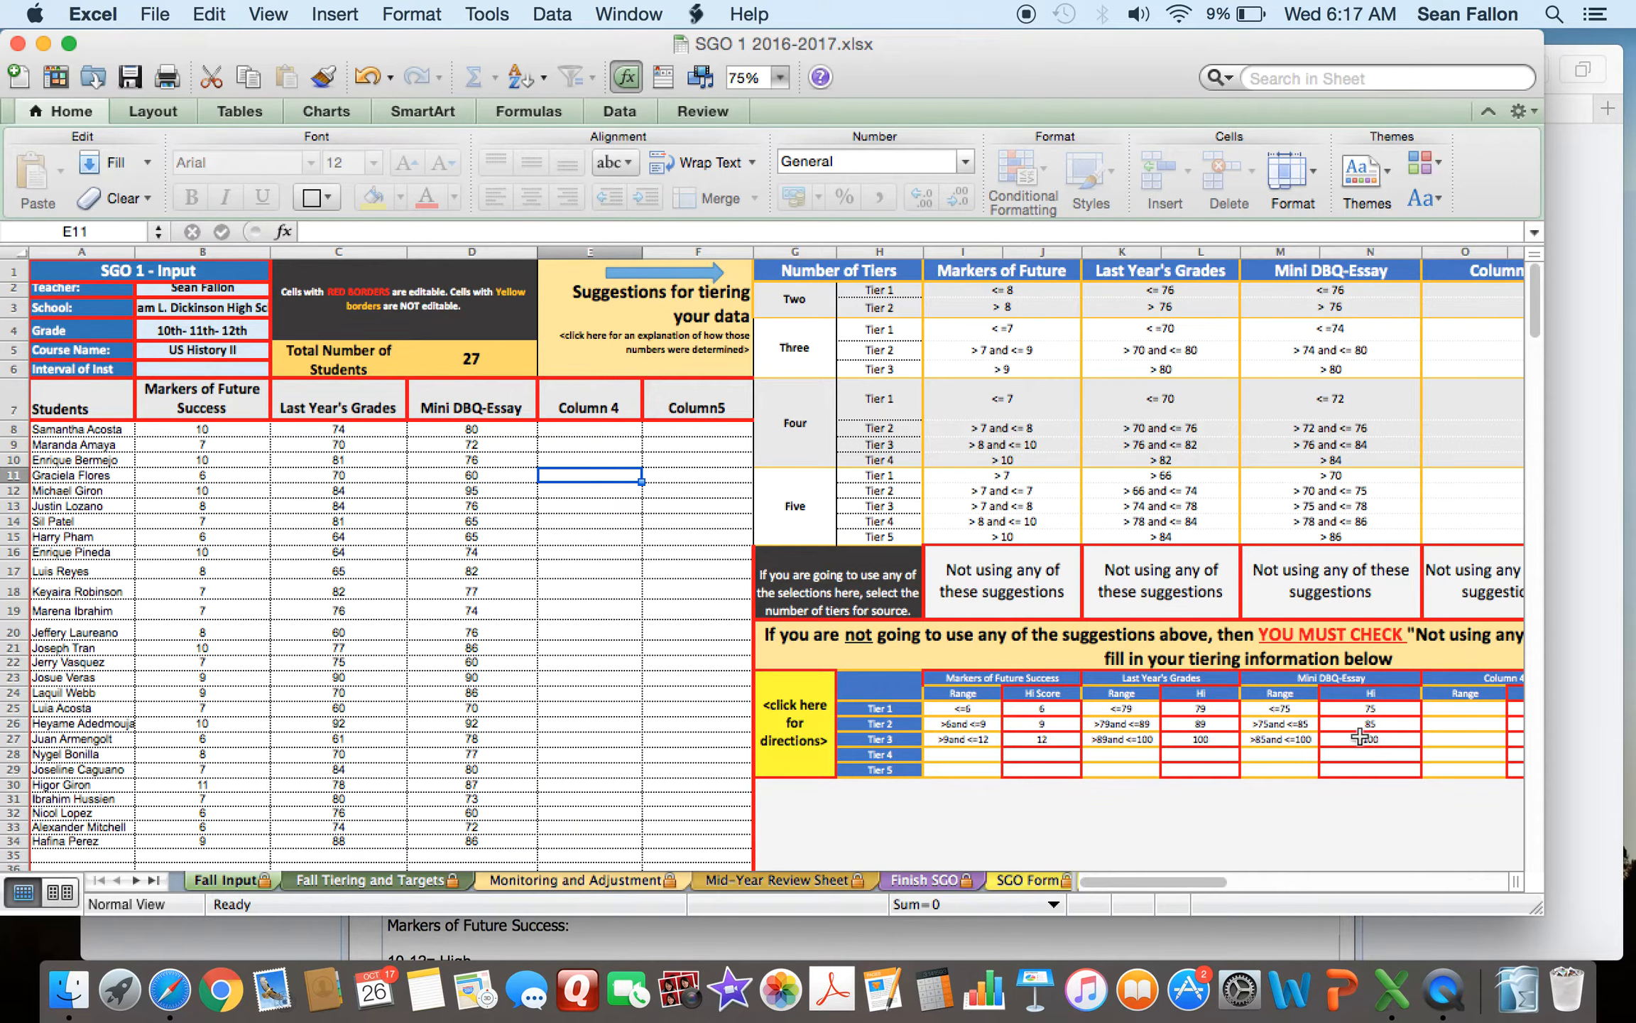
click(1591, 664)
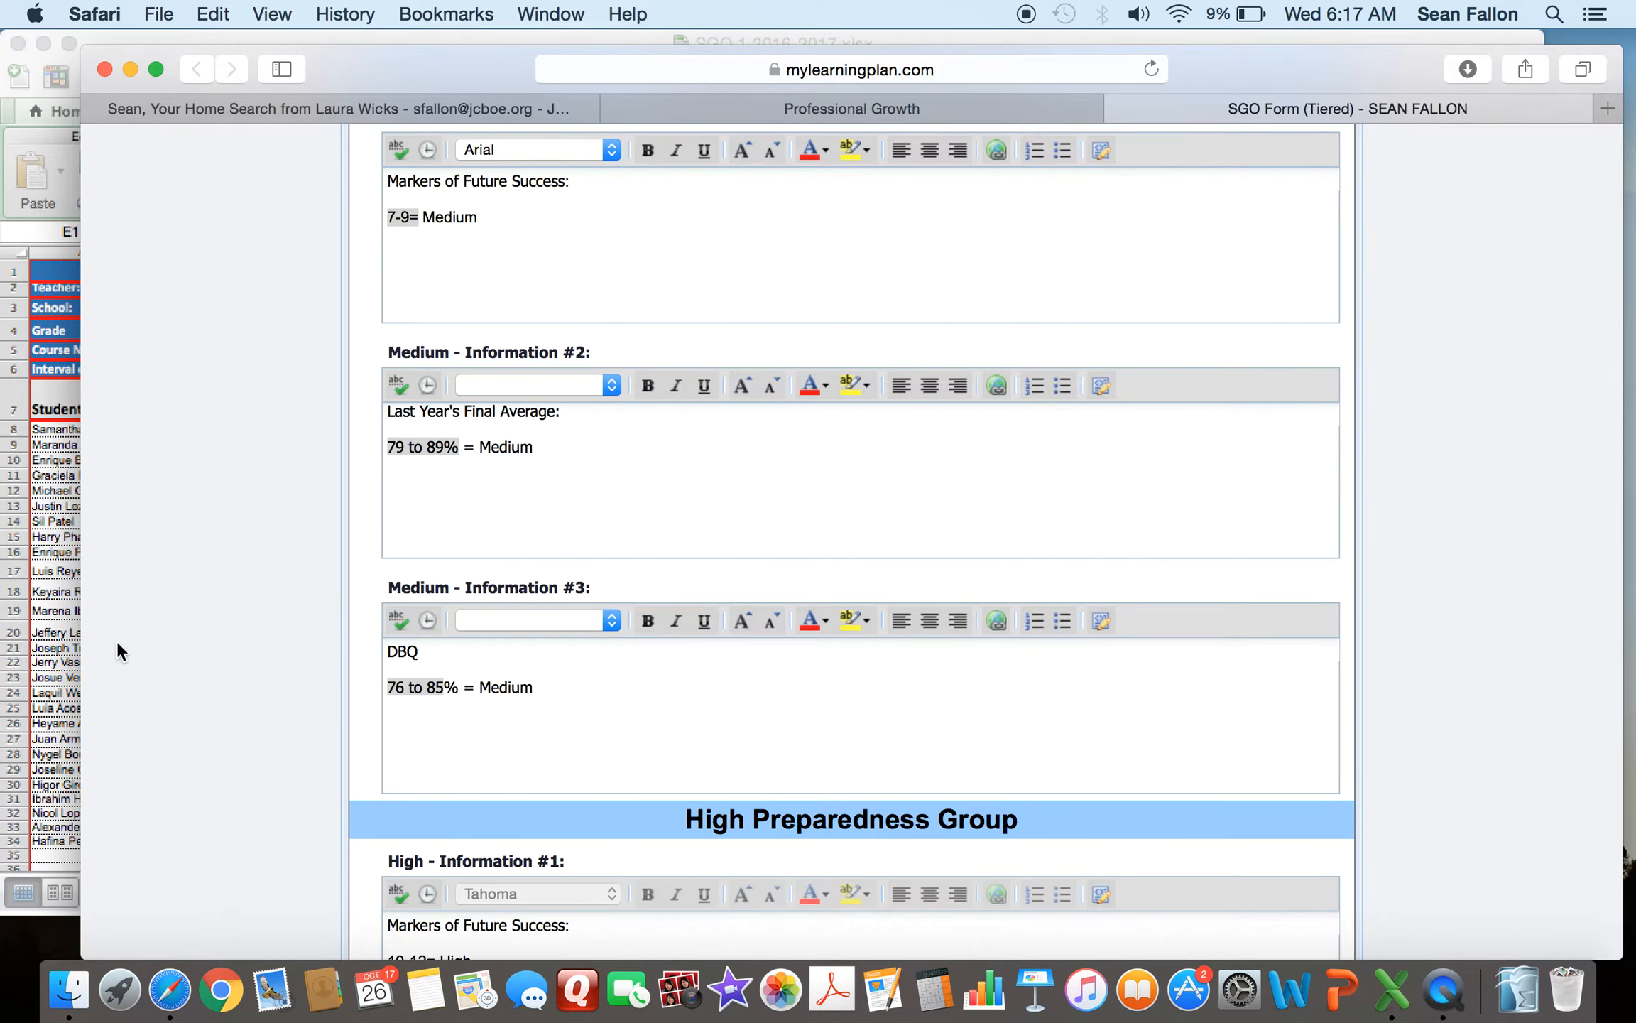
scroll(175, 565, down, 10)
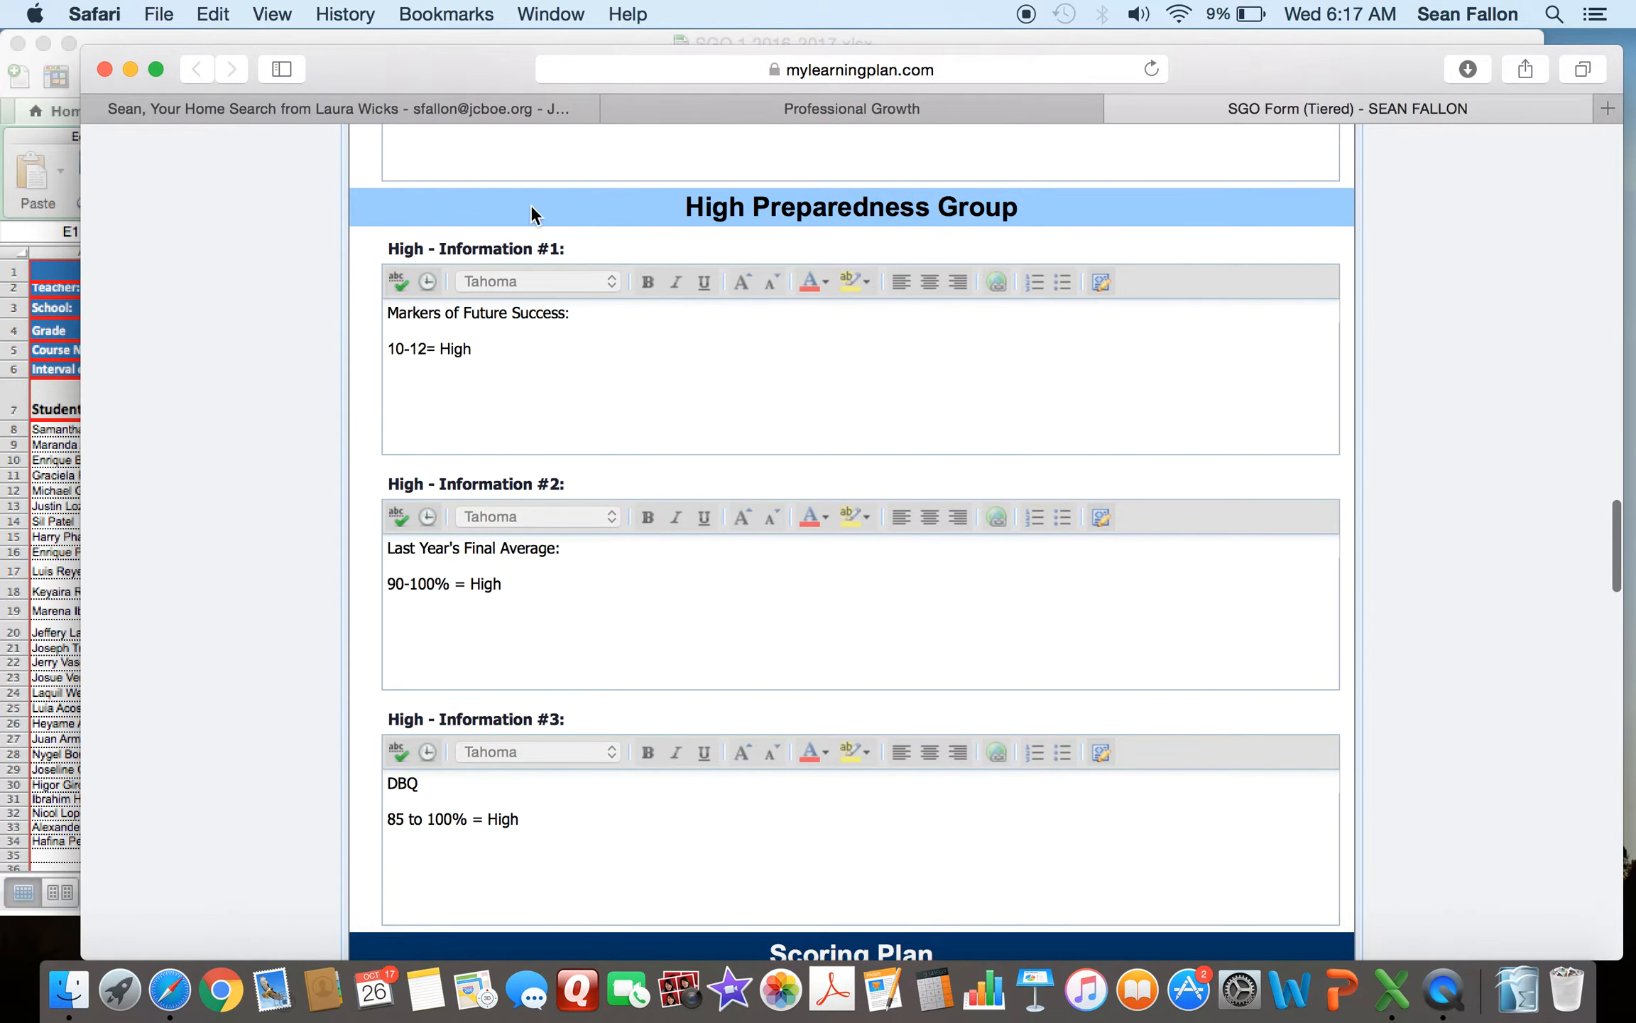
scroll(266, 351, down, 2)
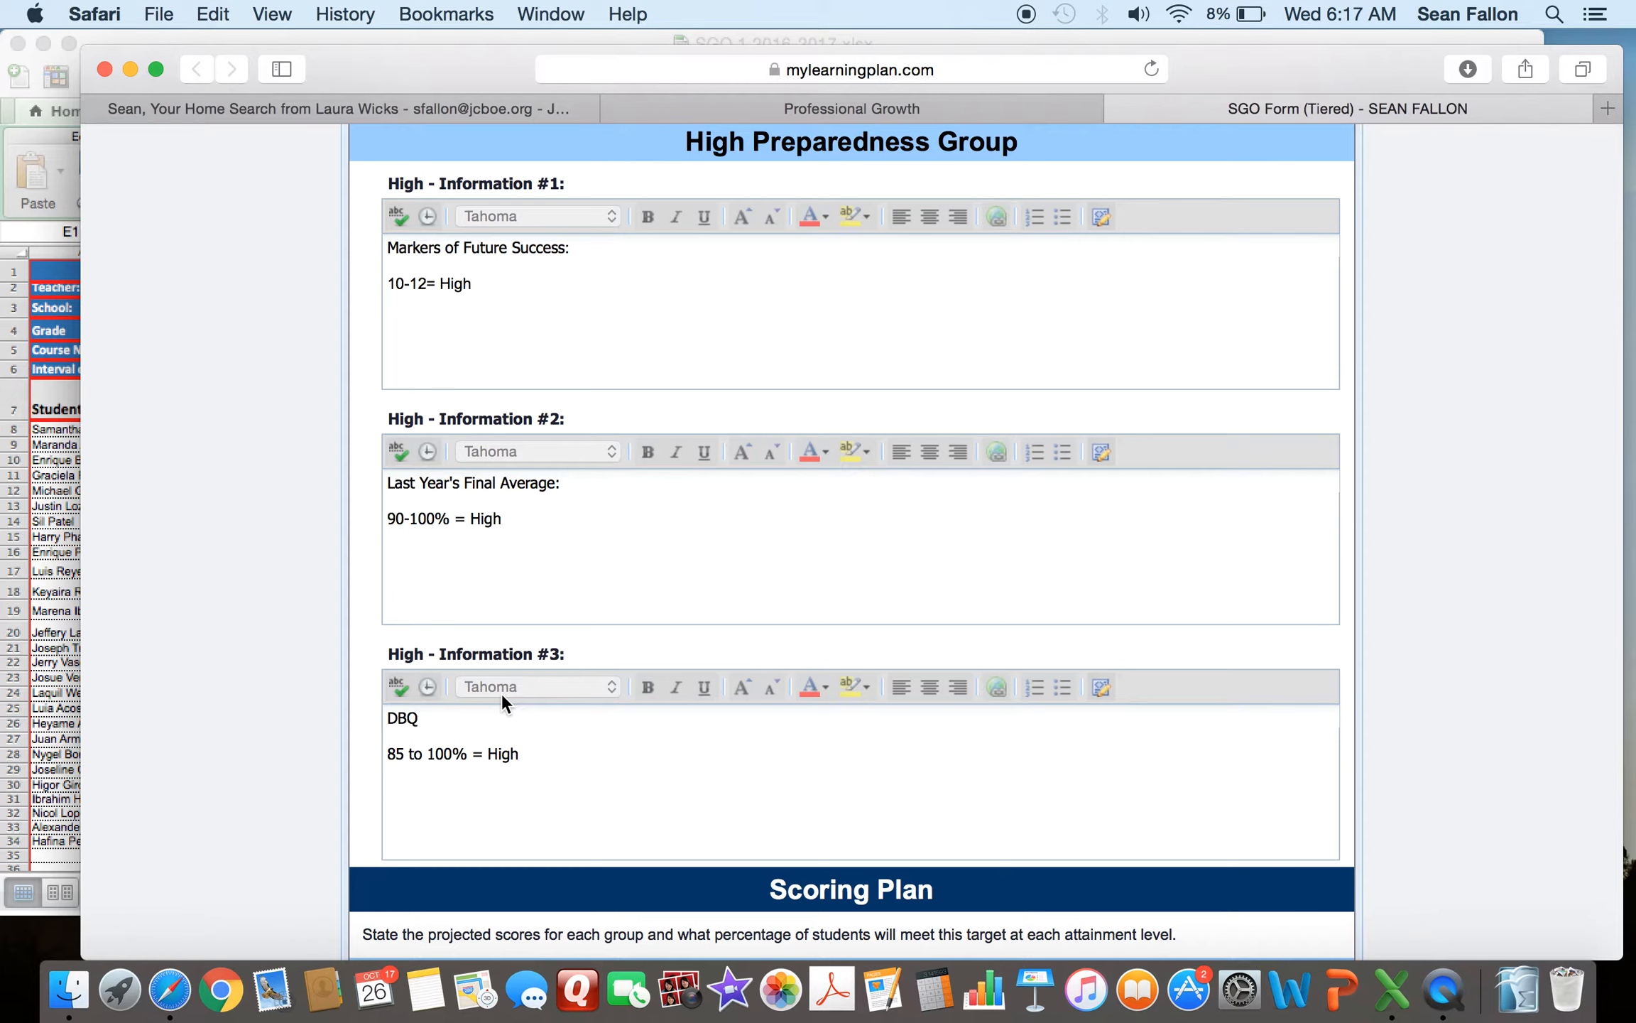
click(50, 469)
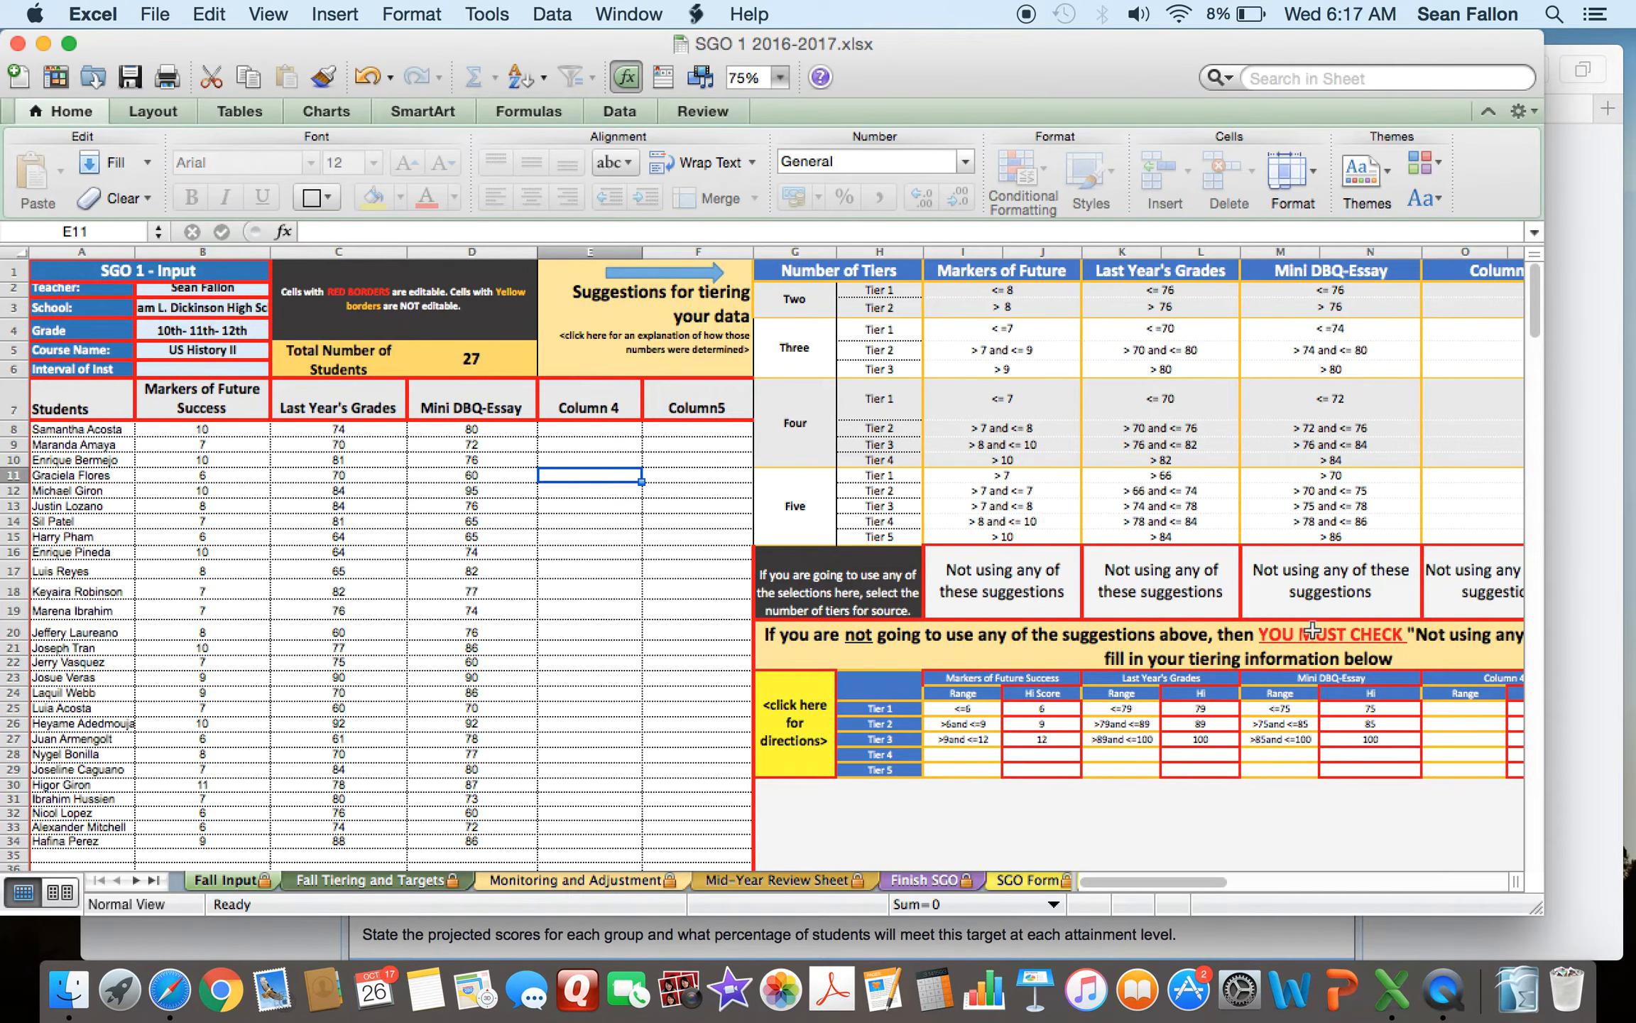
click(1579, 578)
- Compare the form's Scoring Plan target scores with the scoring plan table on the spreadsheet's SGO Form sheet
scroll(1082, 557, down, 2)
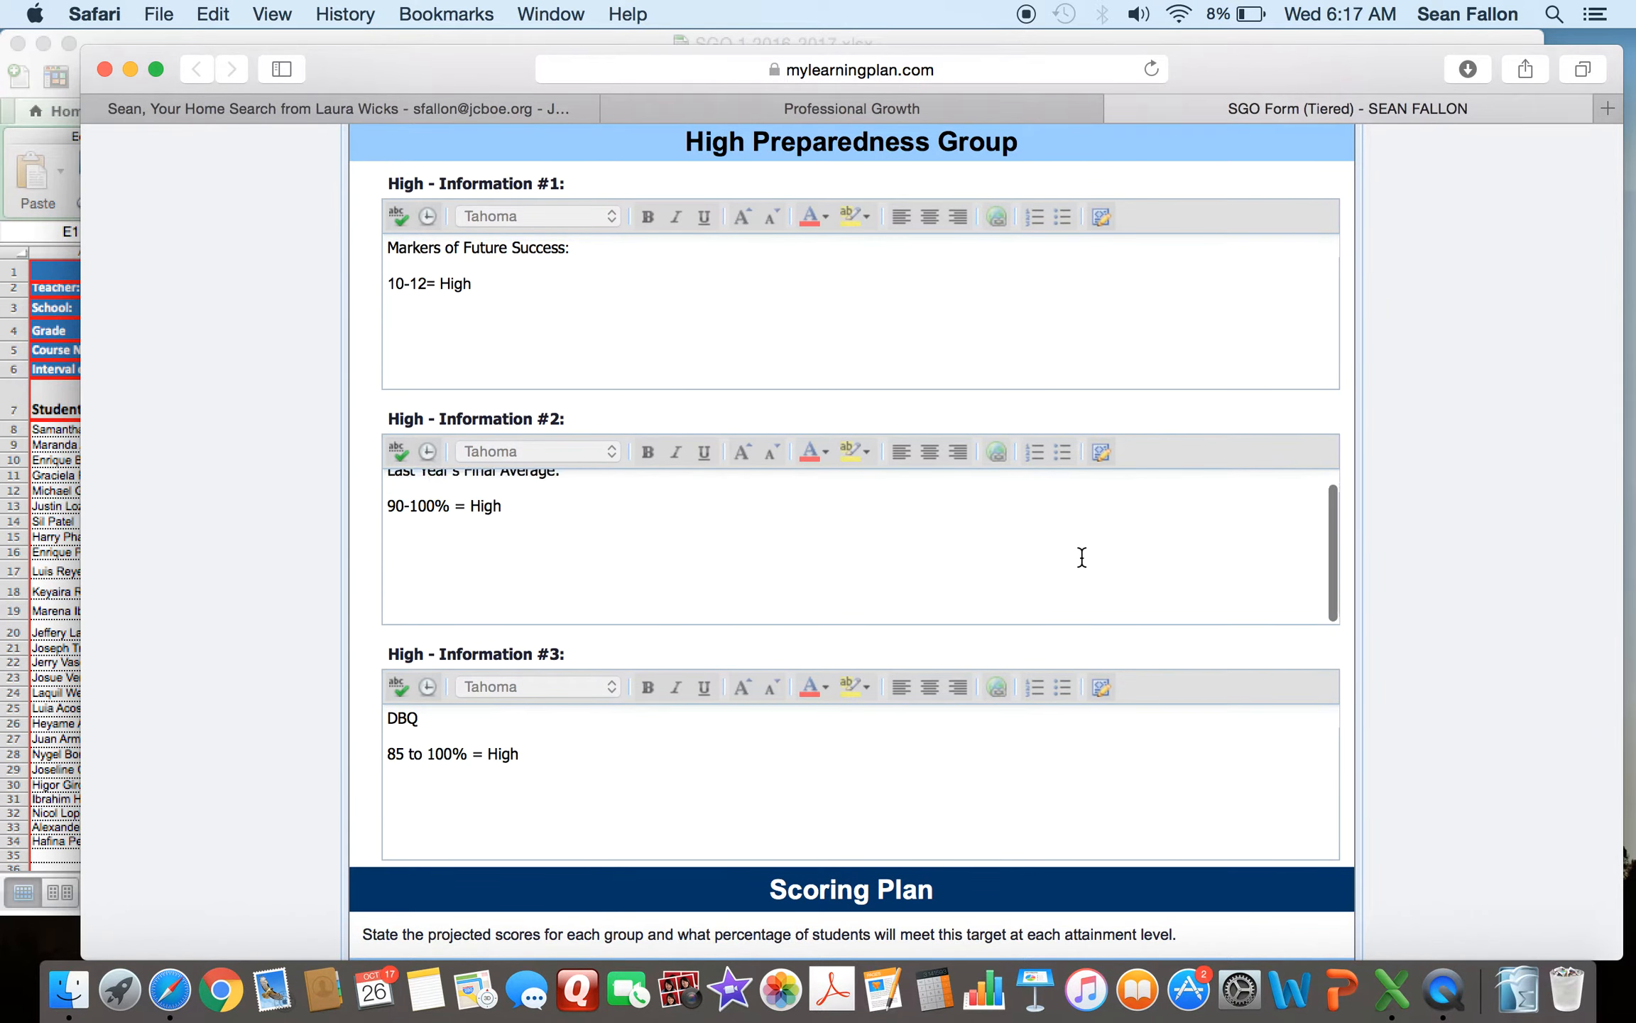
scroll(241, 657, down, 10)
scroll(243, 657, down, 2)
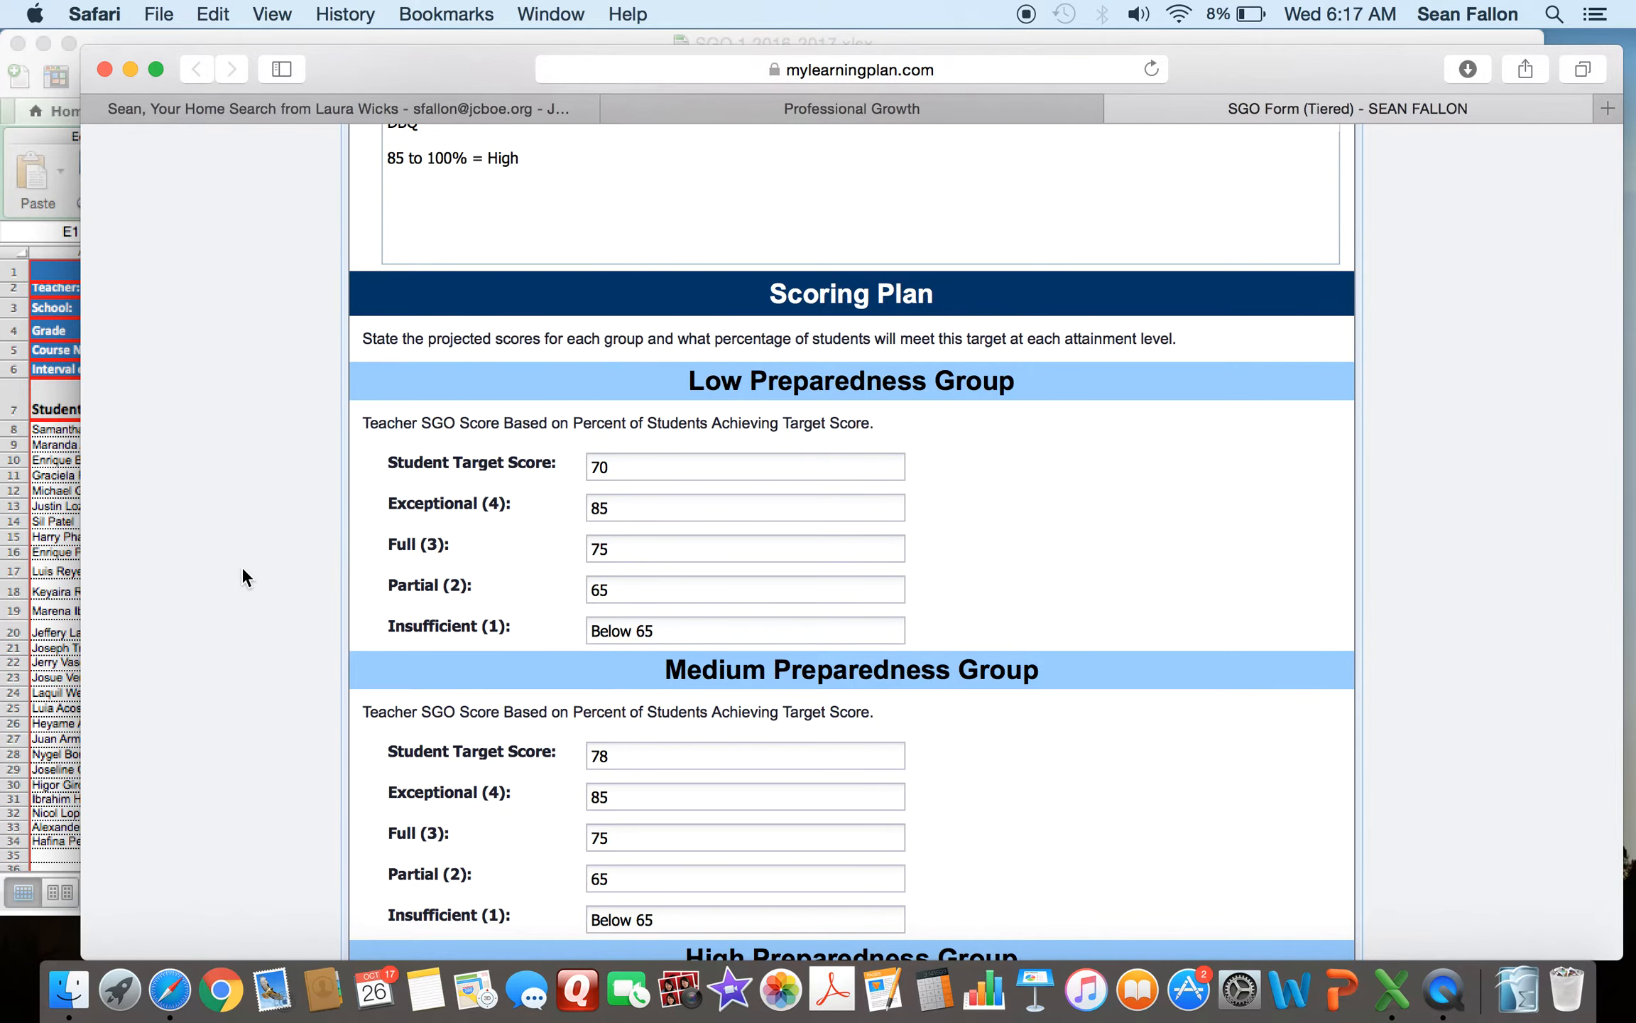
scroll(242, 569, down, 3)
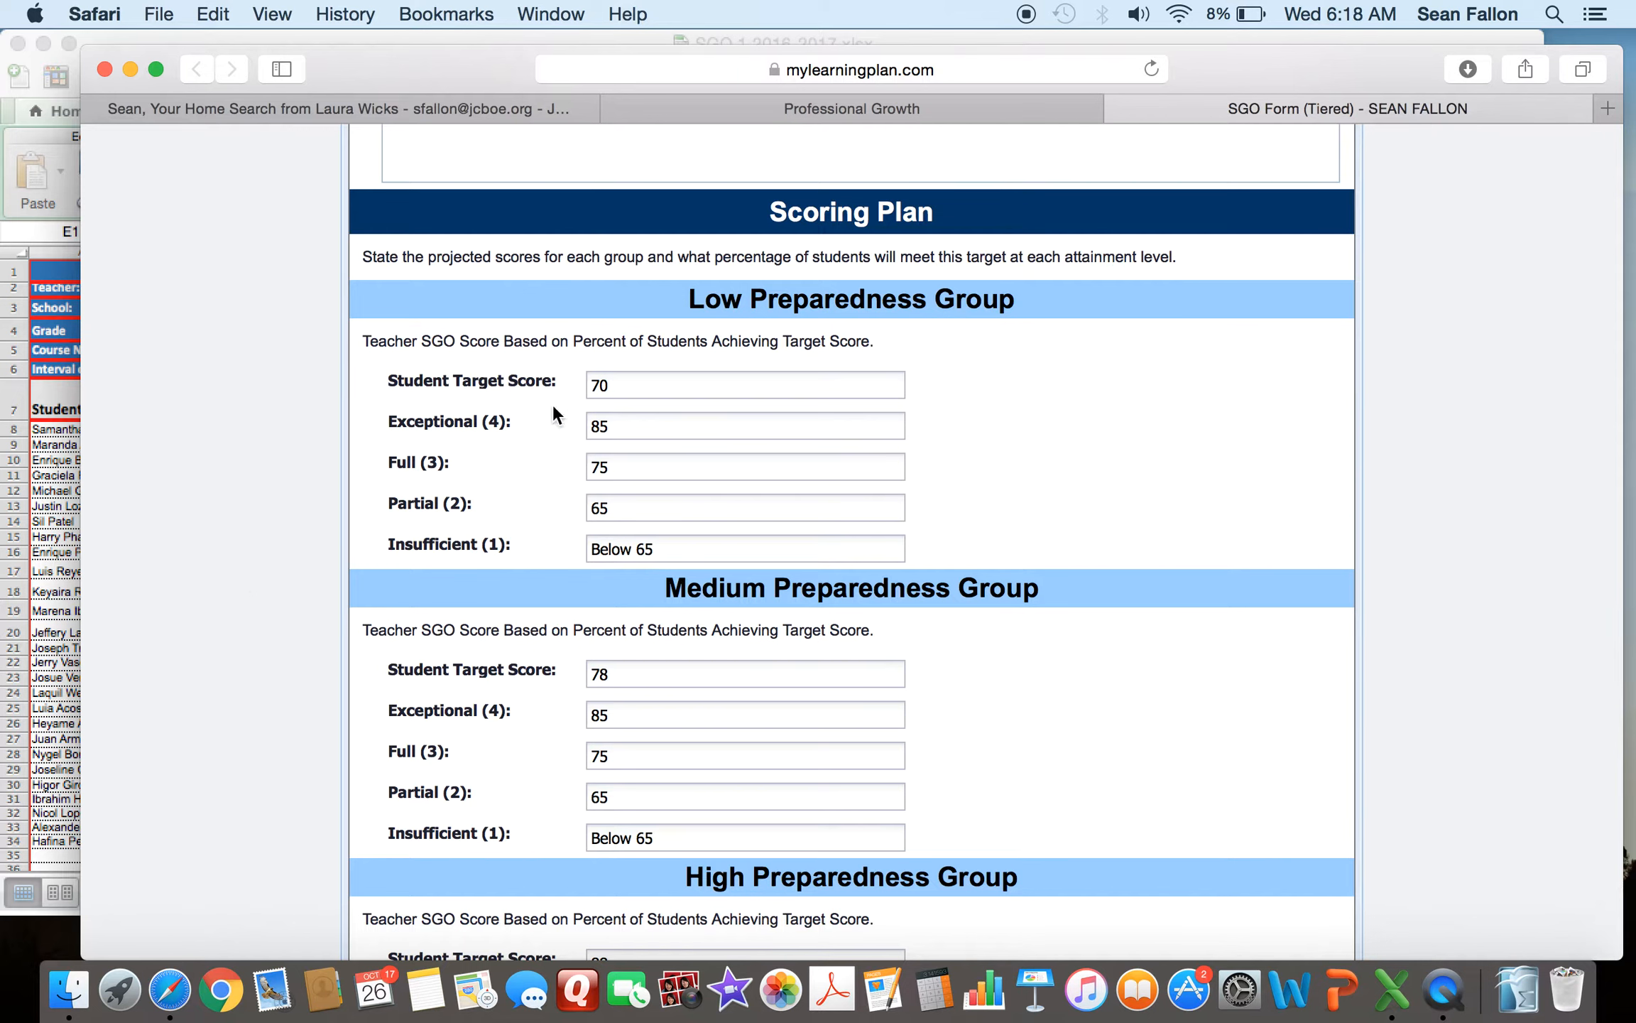
click(54, 428)
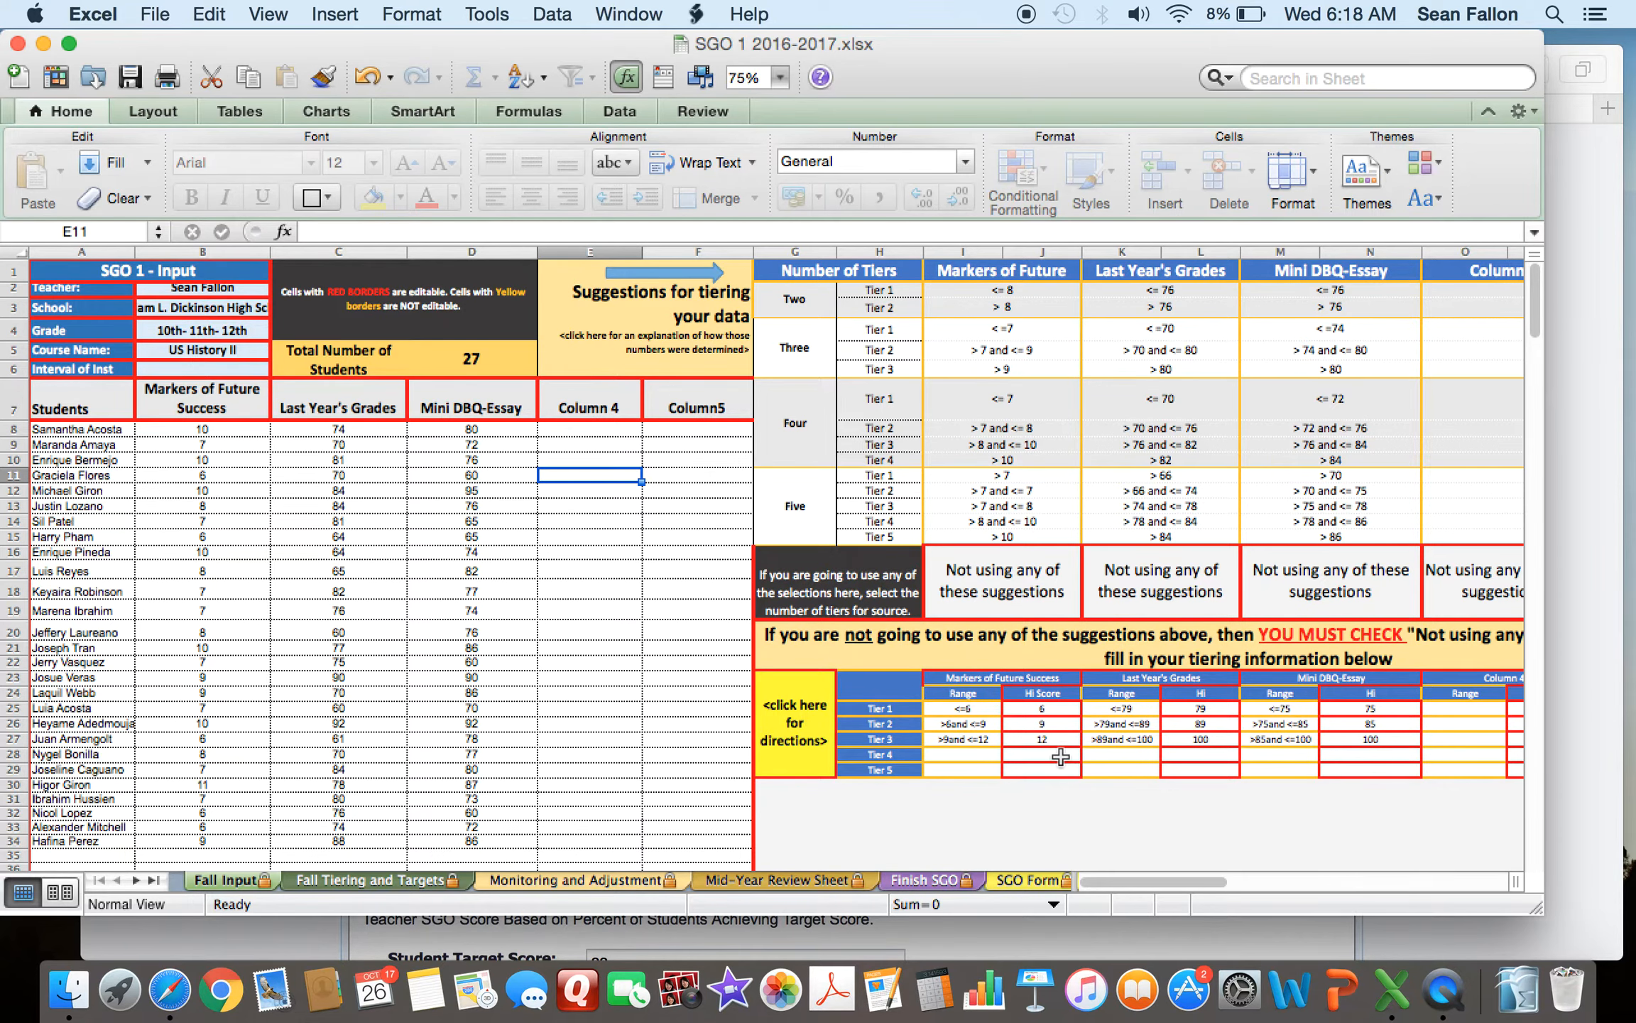
click(1037, 881)
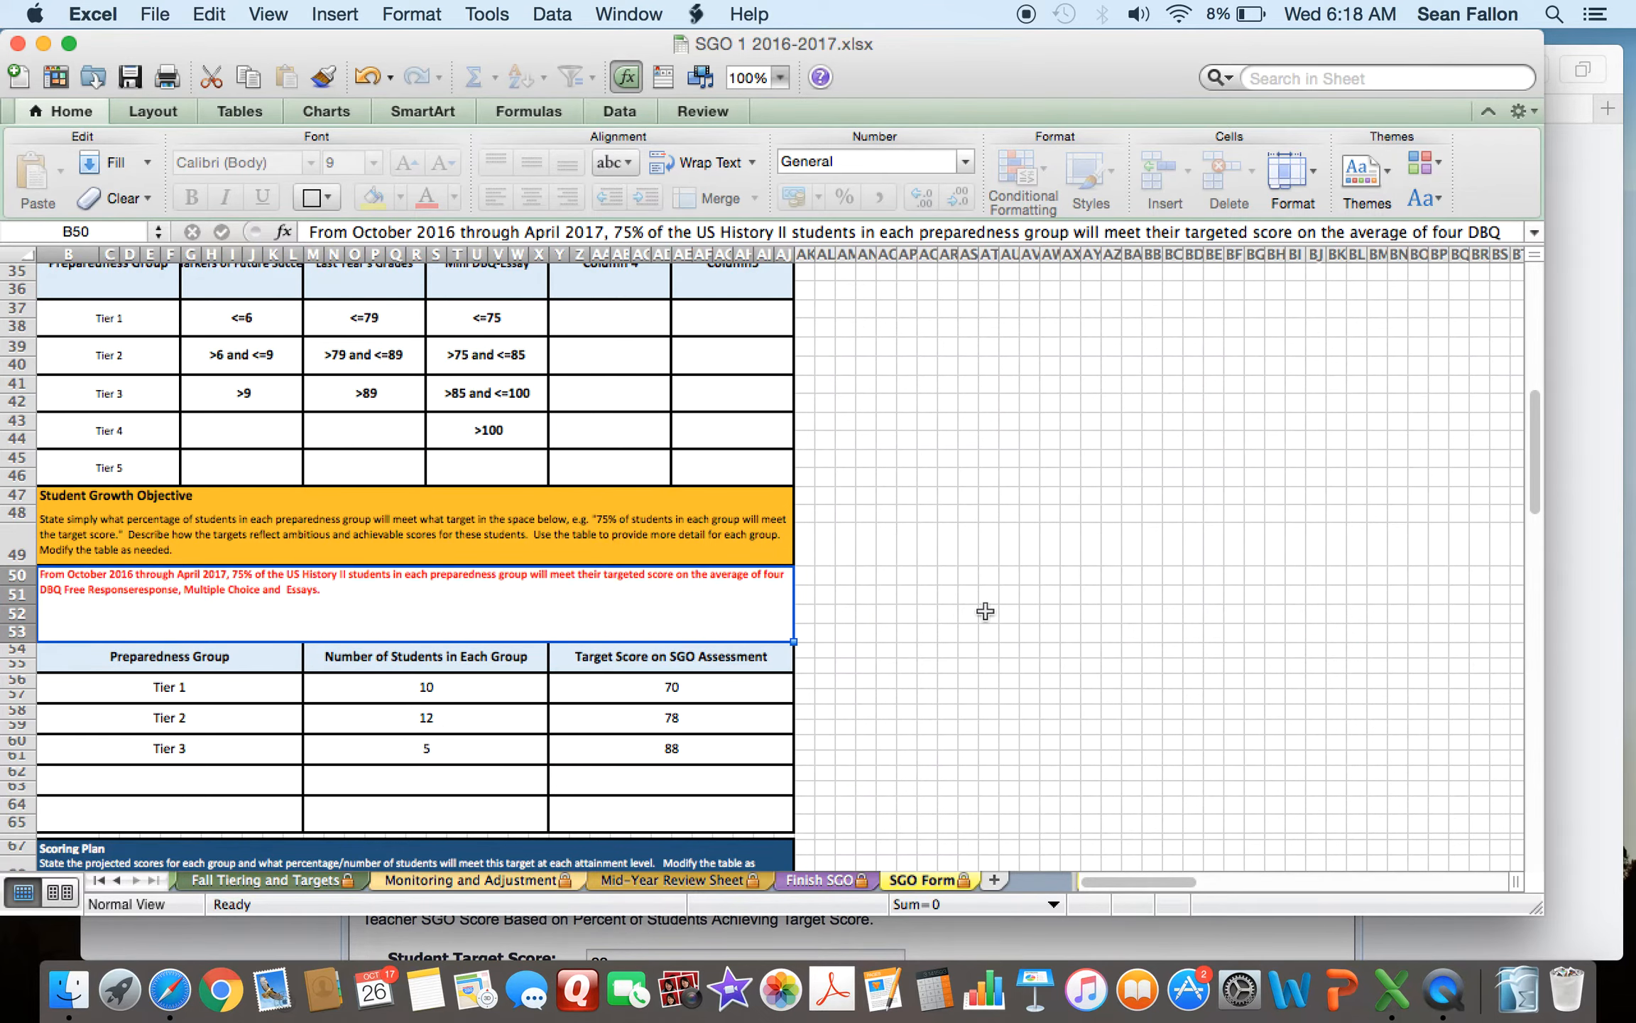
scroll(985, 611, up, 3)
scroll(985, 611, down, 8)
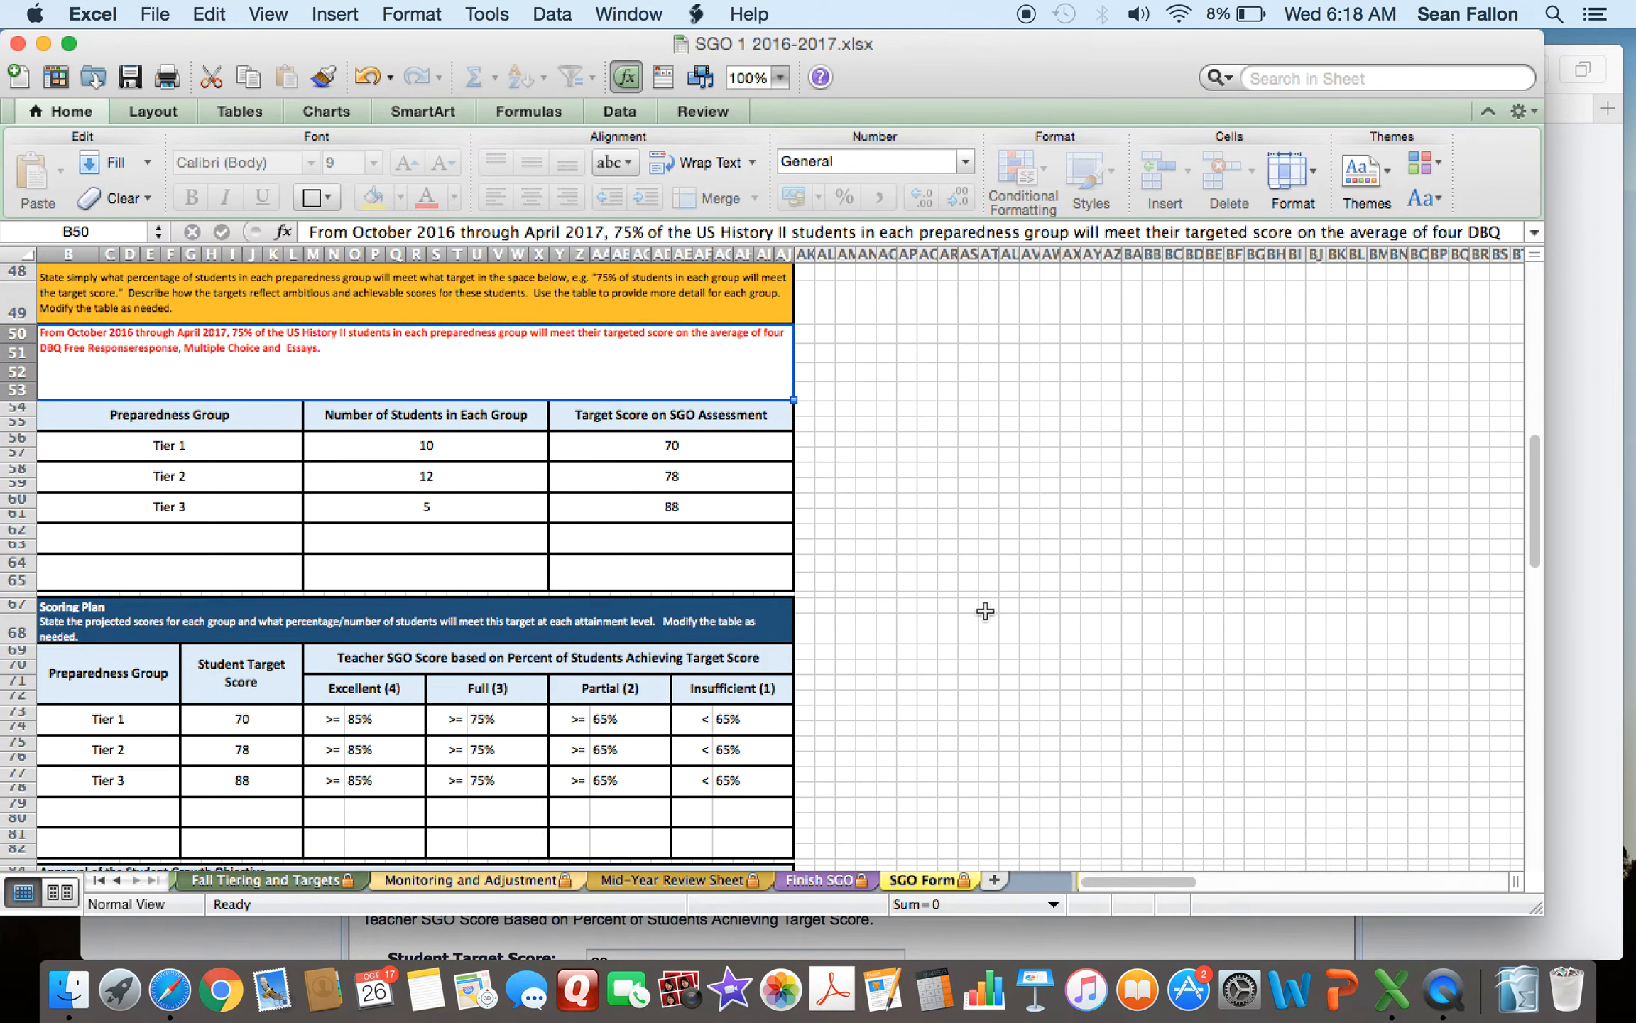
scroll(985, 611, down, 3)
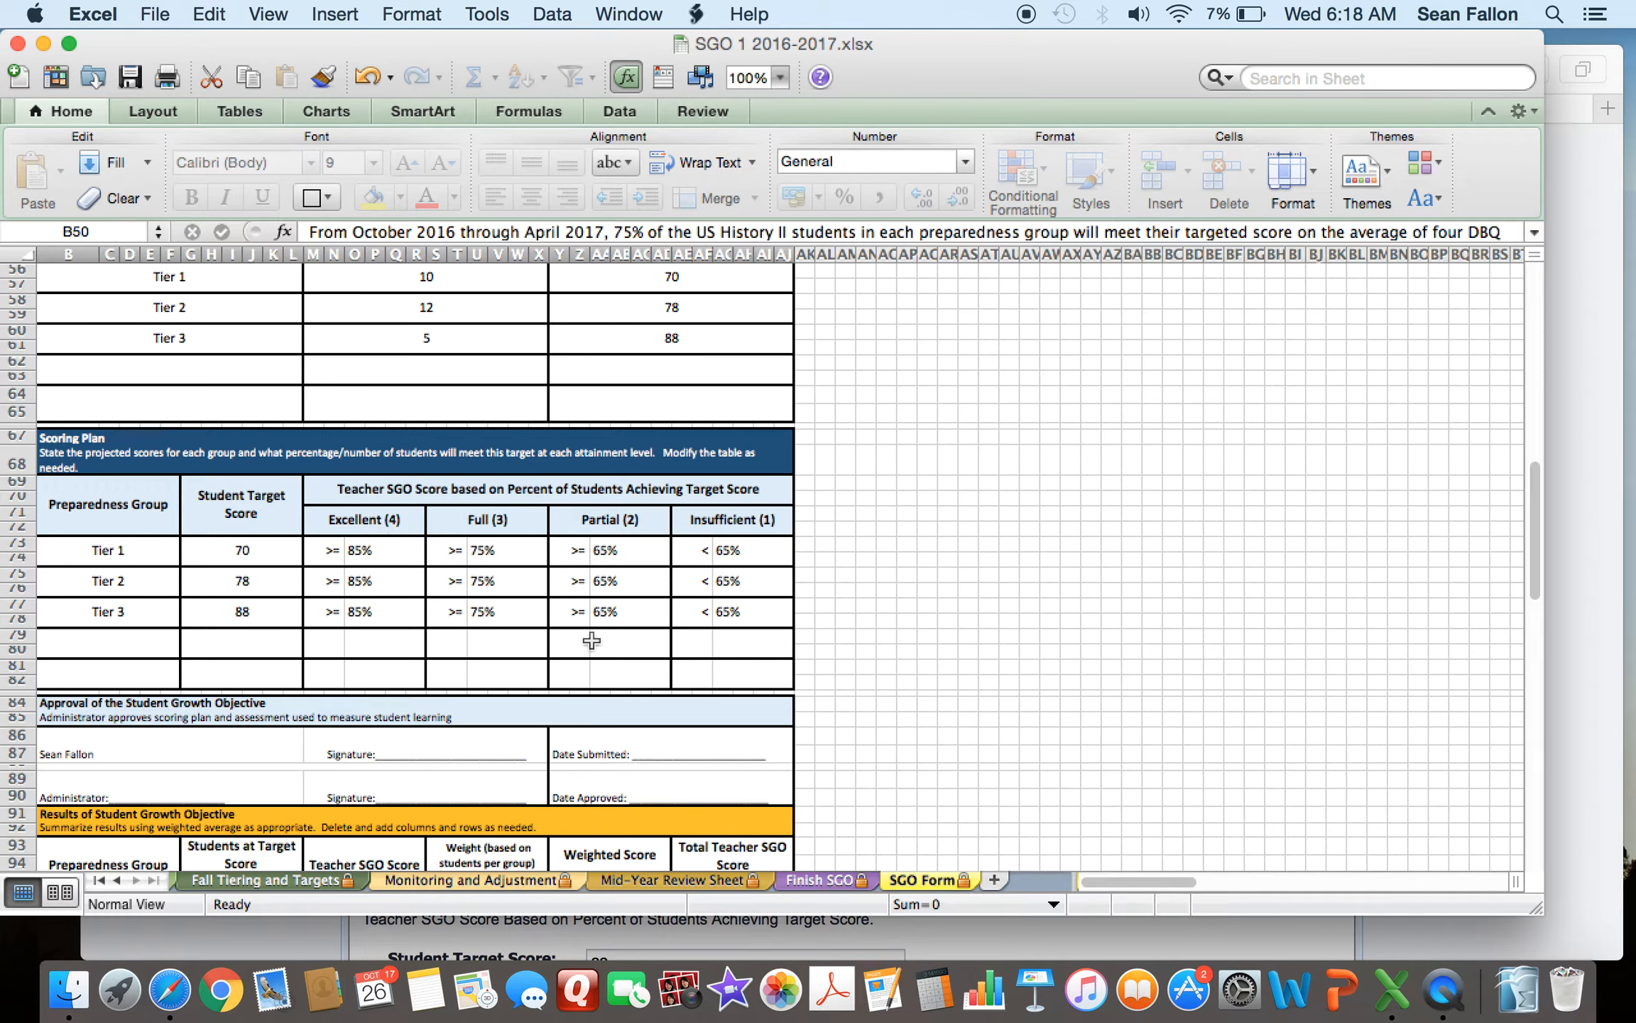
click(1607, 805)
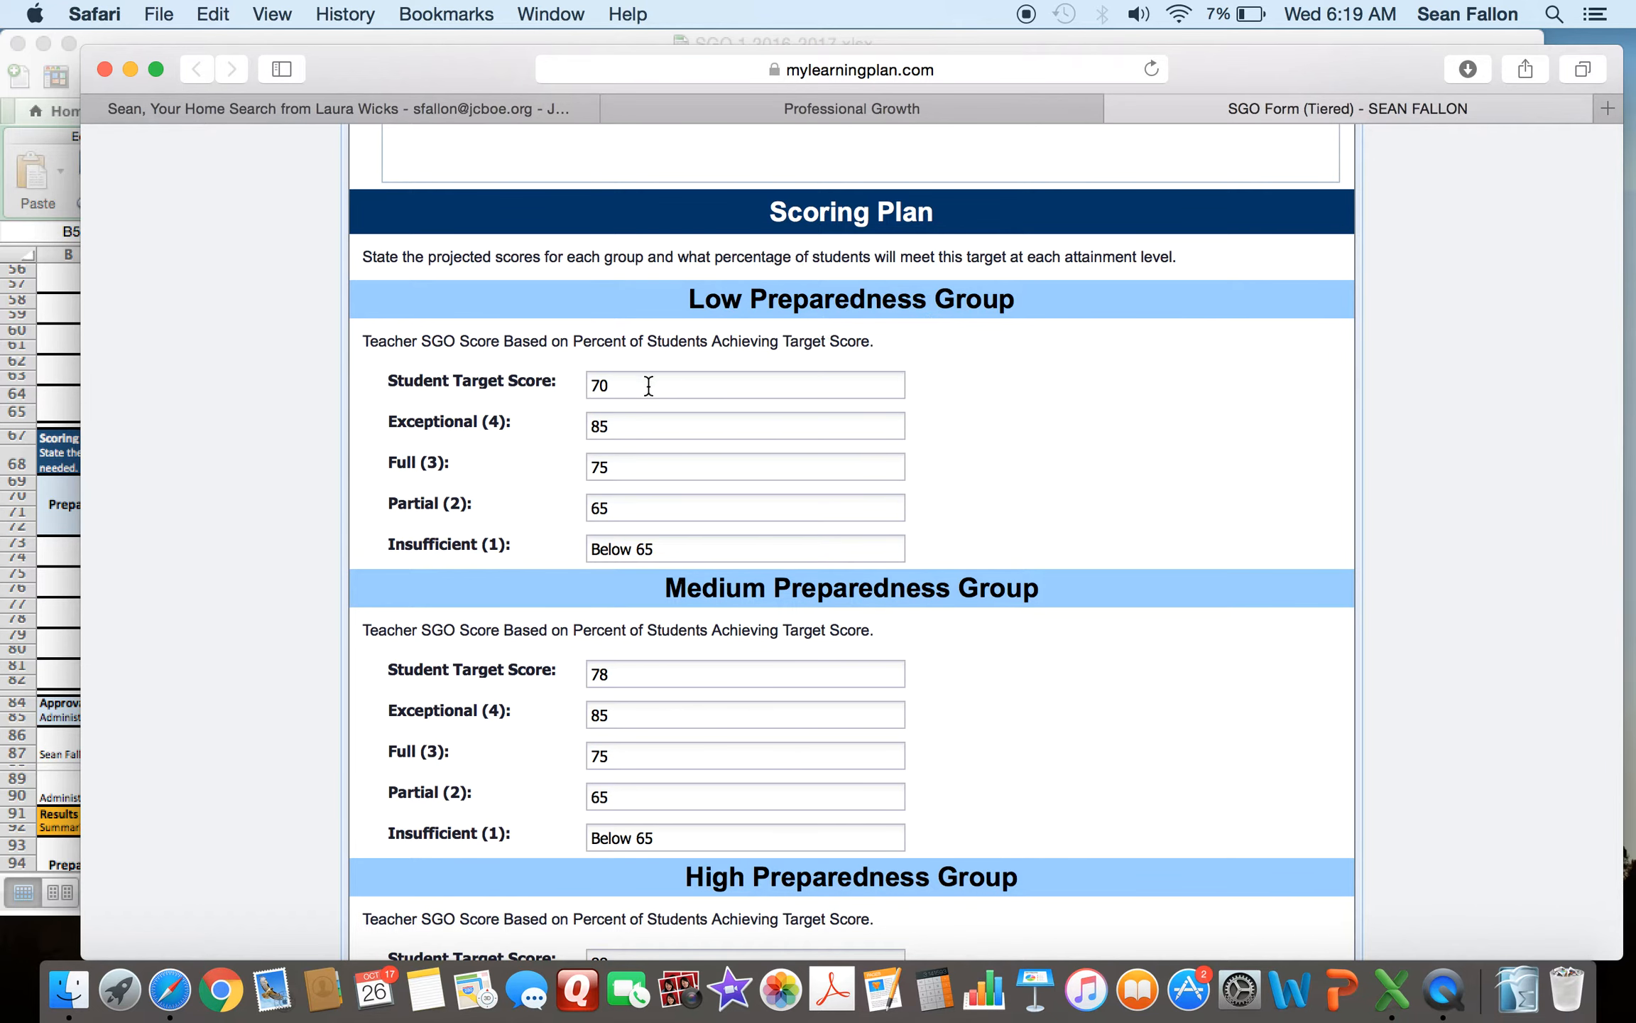
- Compare the Low Preparedness Group's Student Target Score with the spreadsheet's Scoring Plan table
double_click(611, 388)
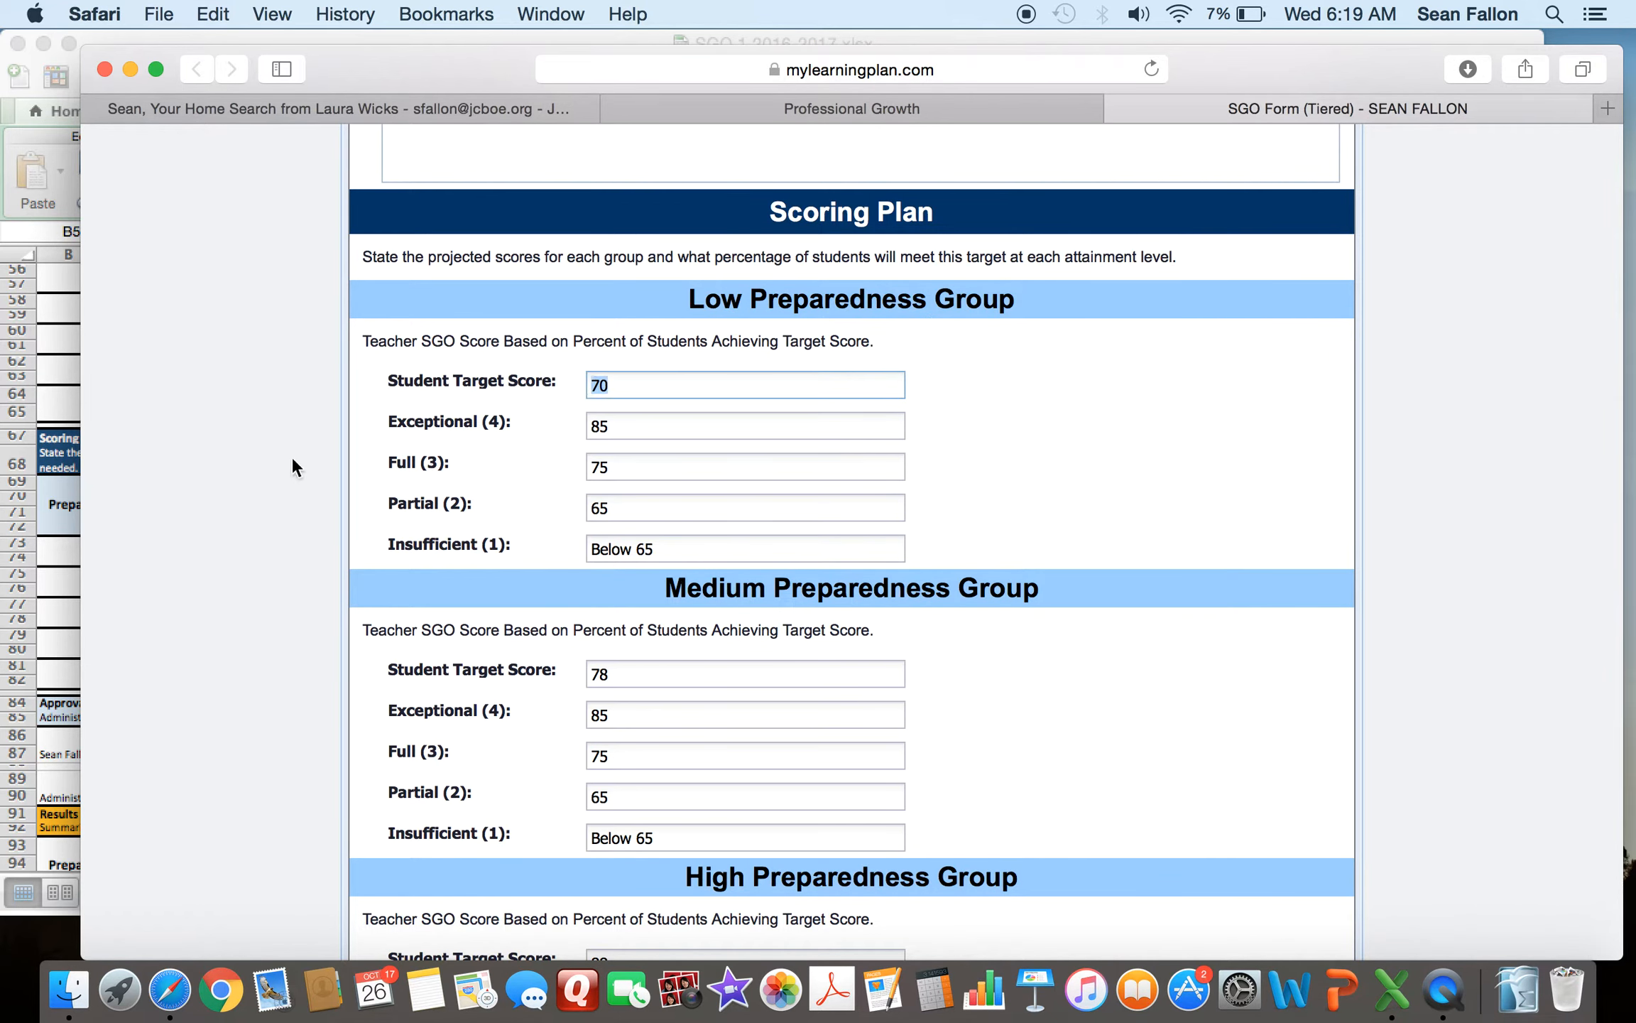
click(73, 445)
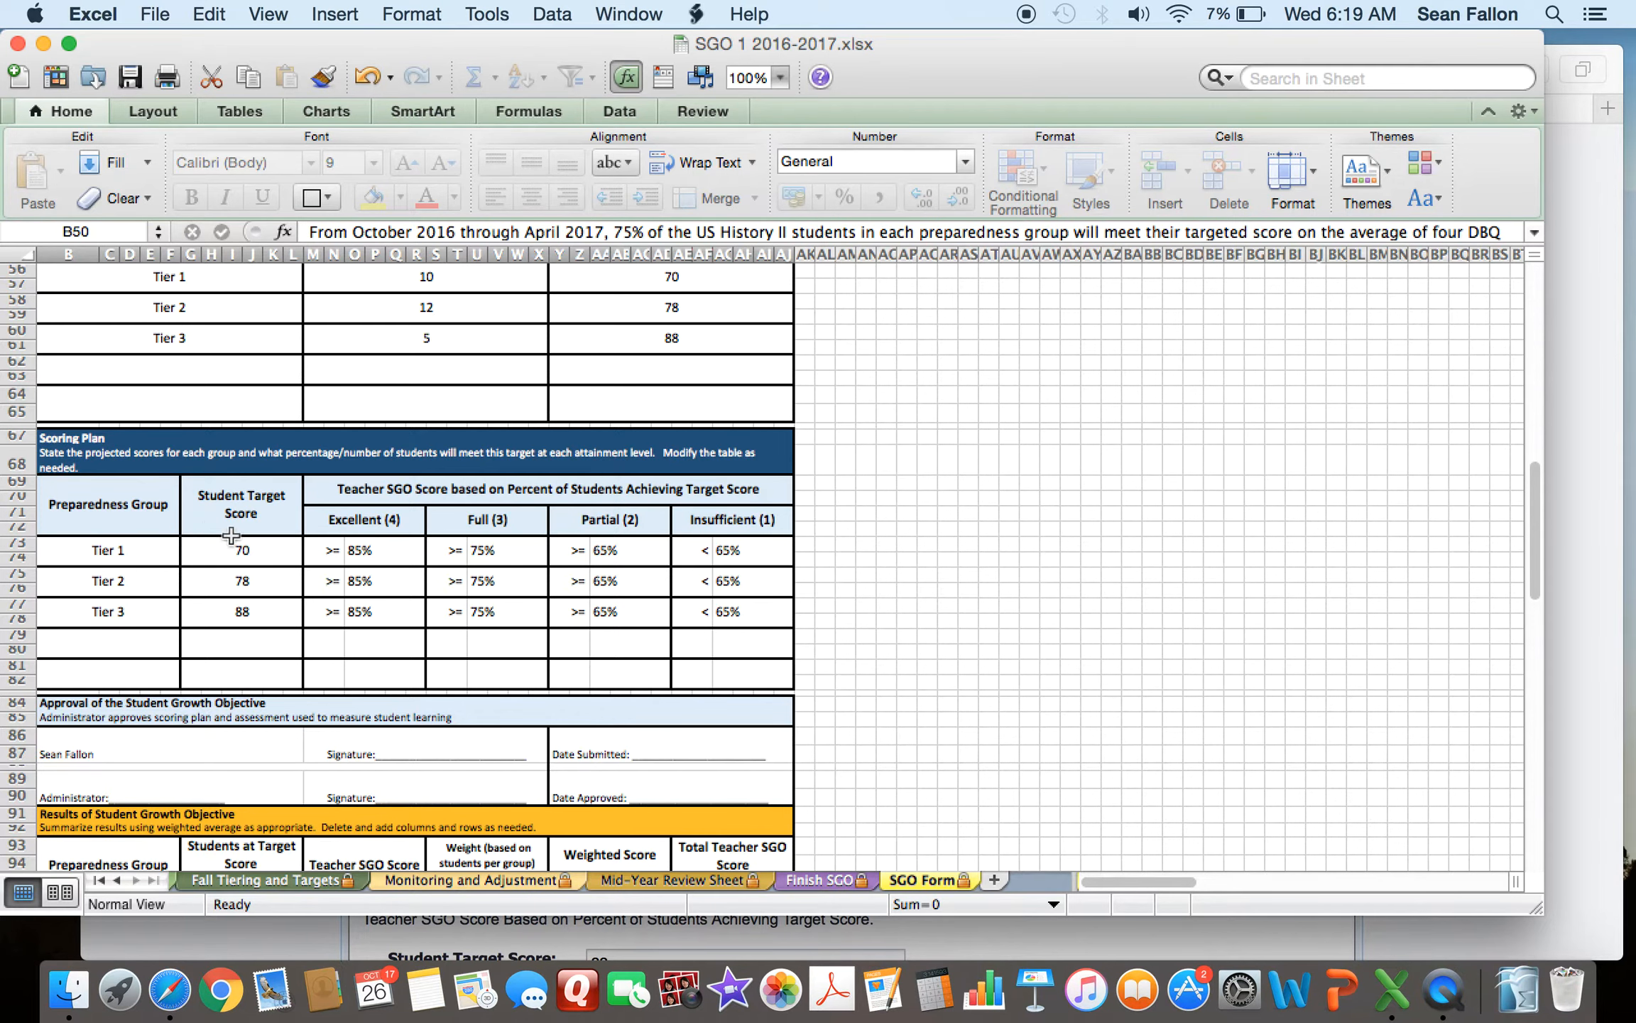
click(1575, 682)
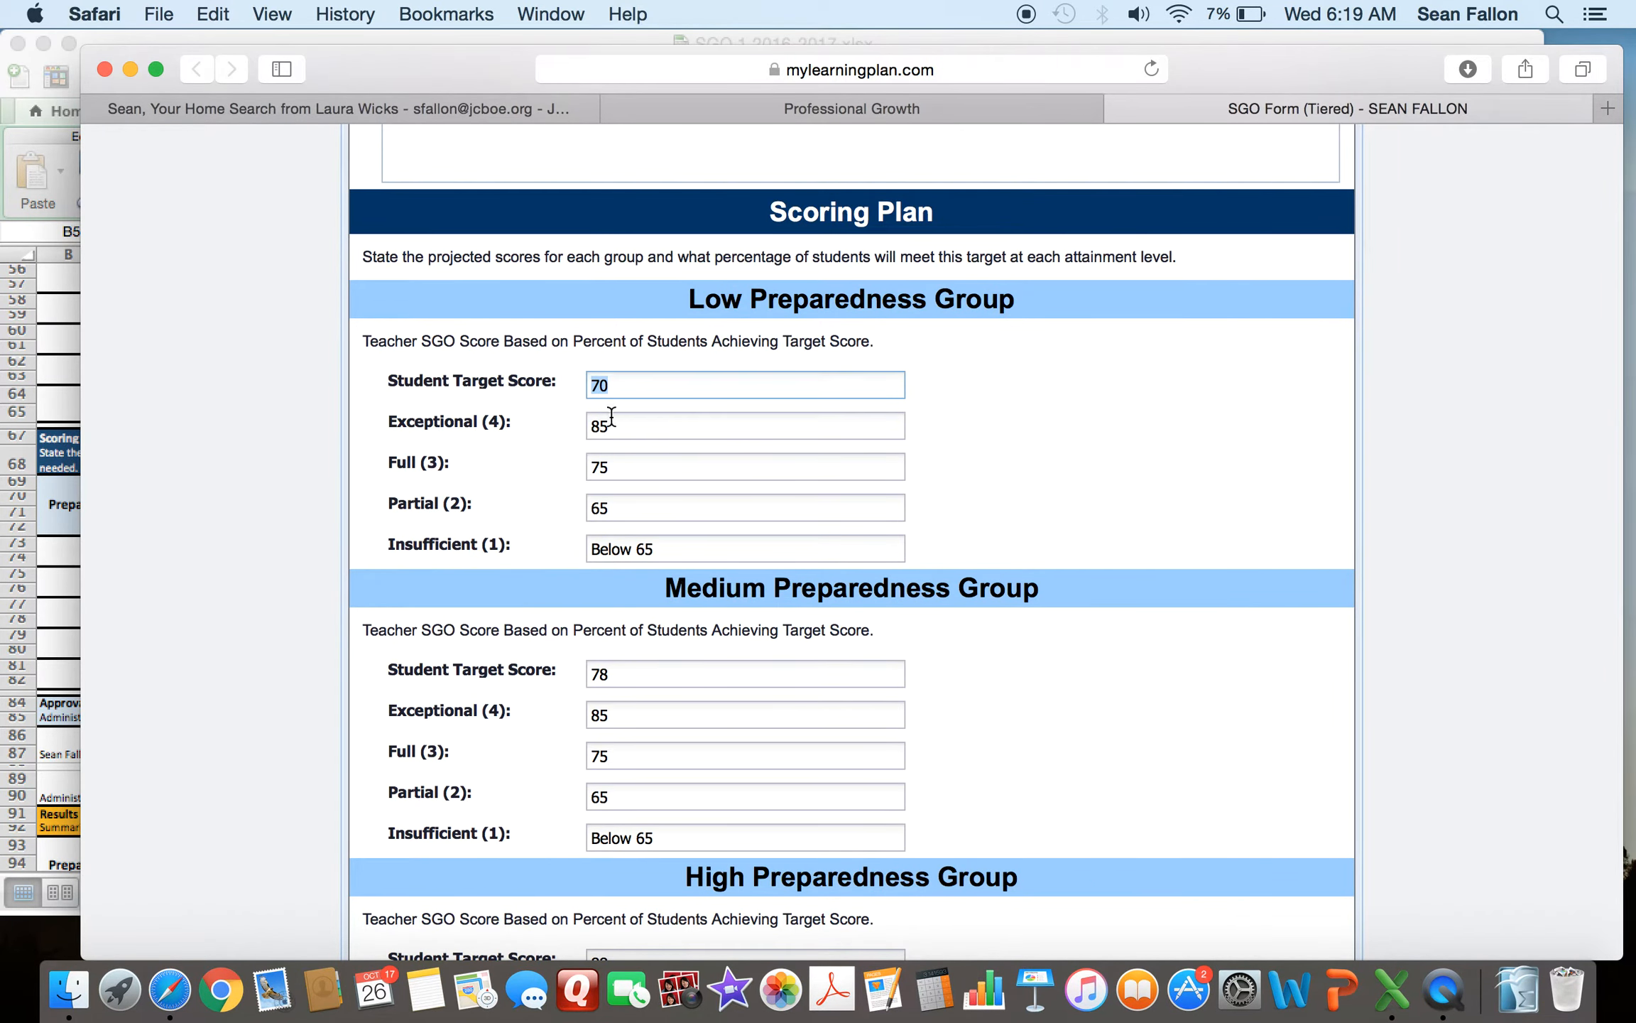
drag(611, 426, 585, 426)
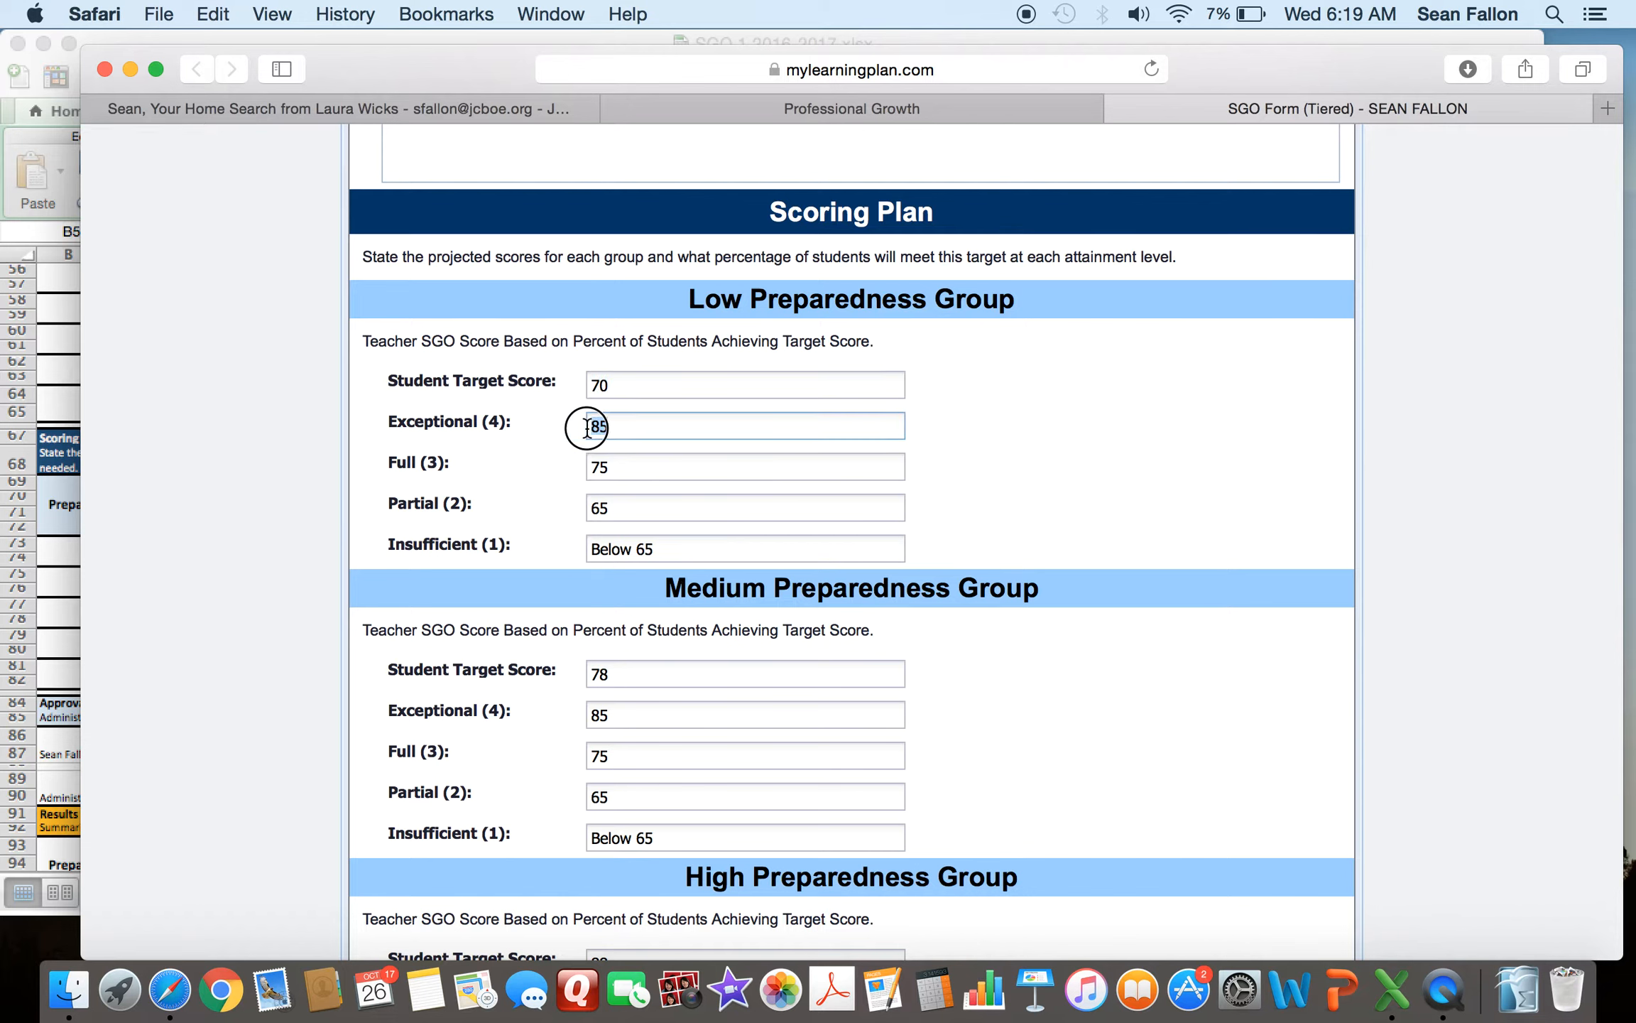
click(629, 427)
text(%)
click(63, 383)
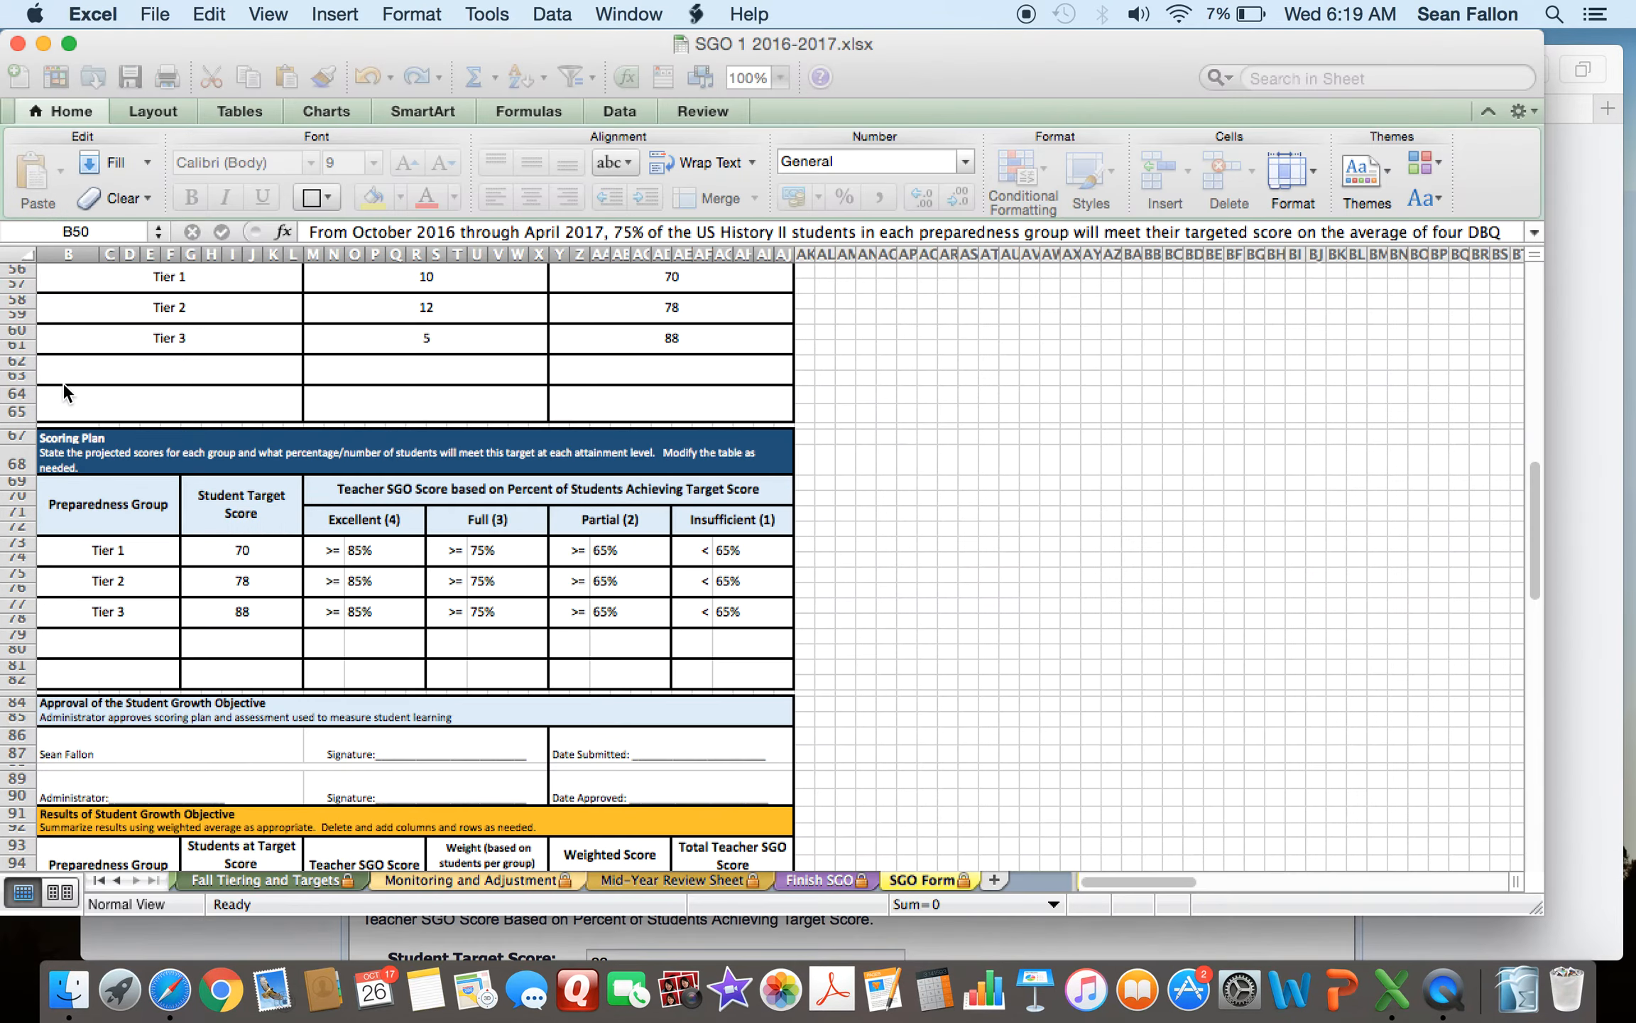
click(1582, 410)
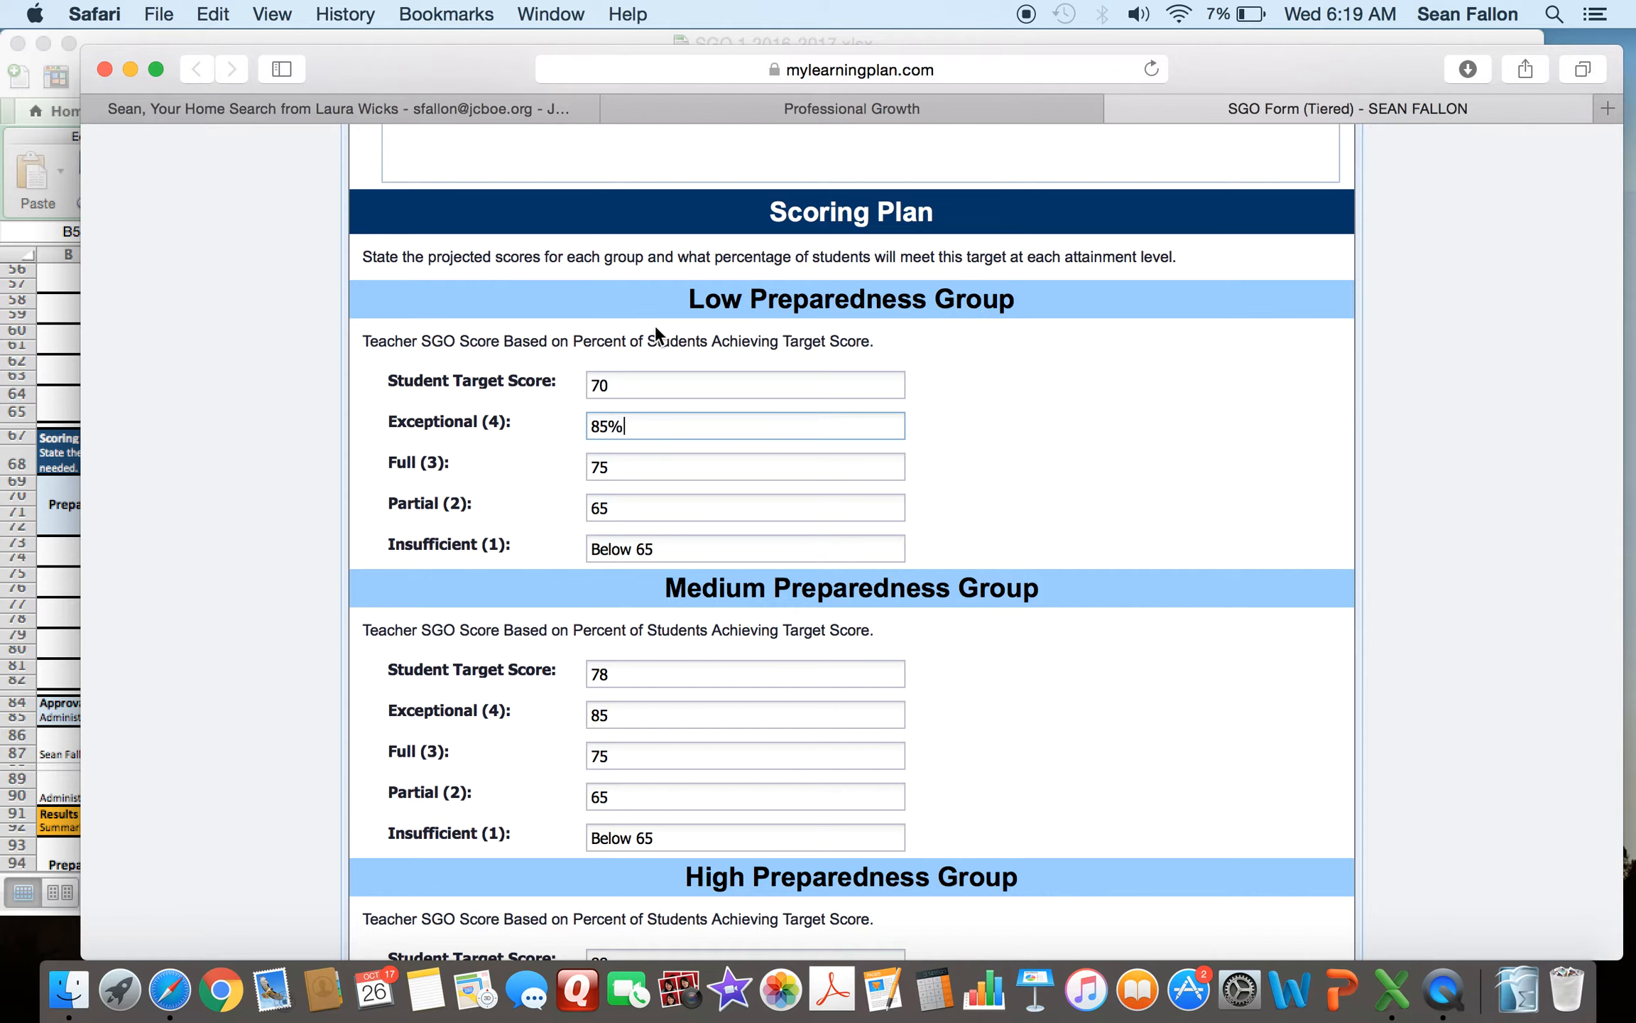
double_click(591, 386)
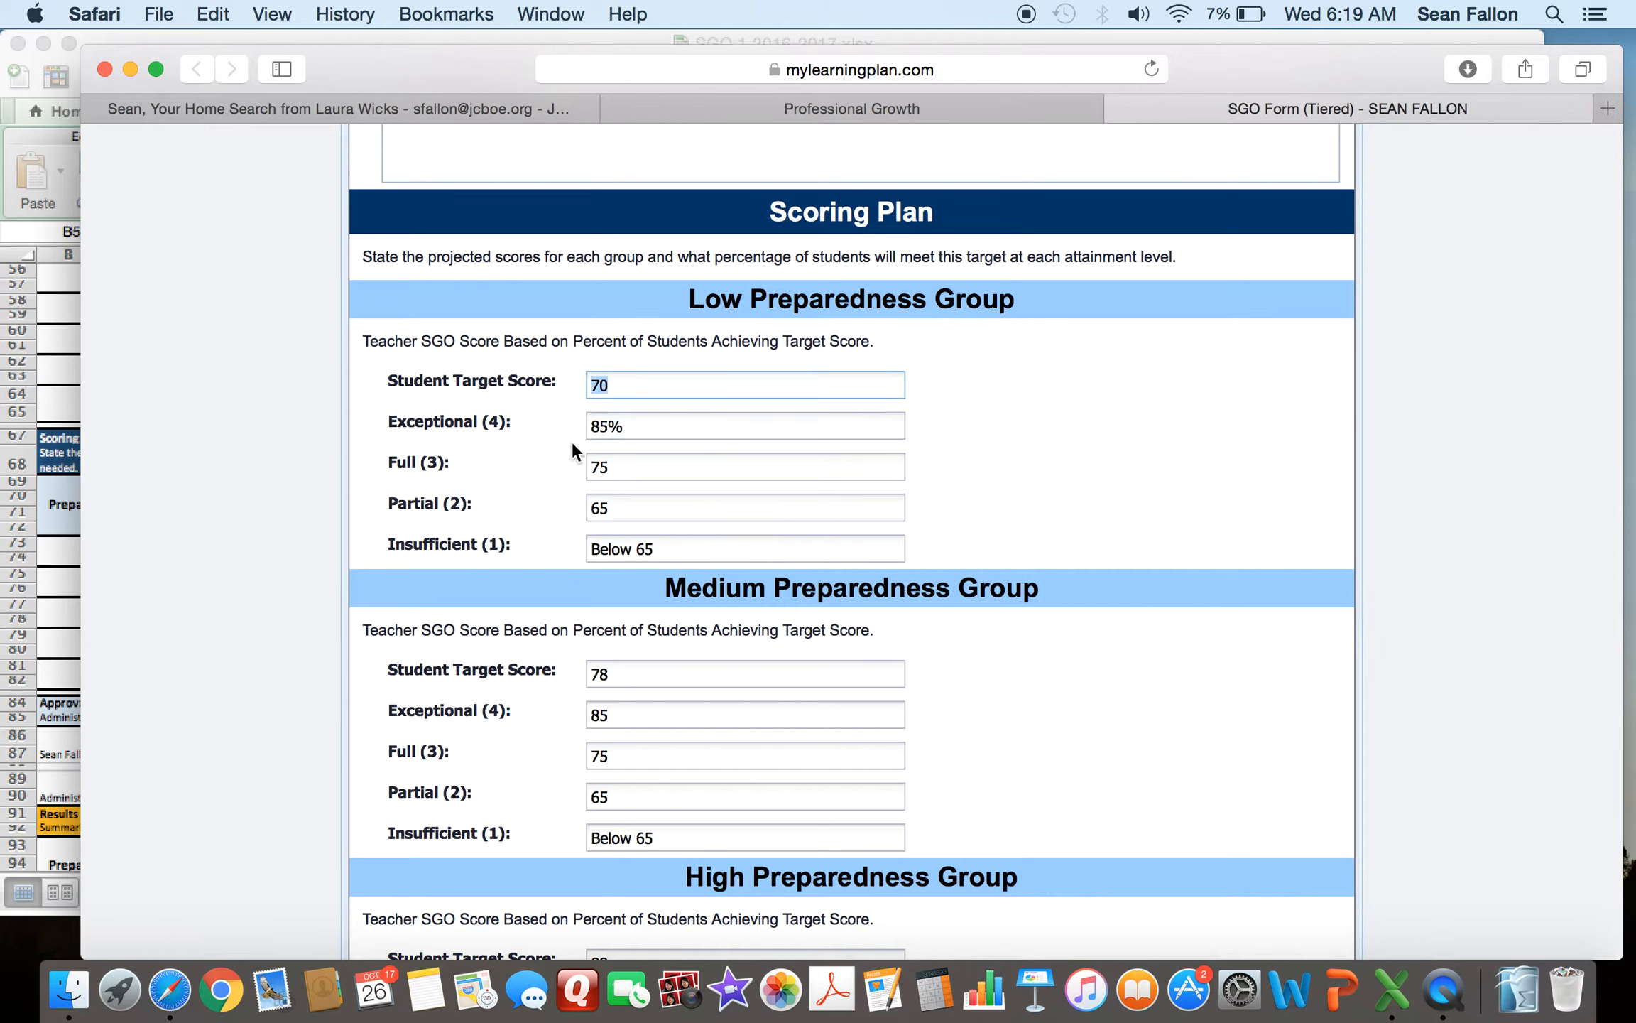
click(626, 428)
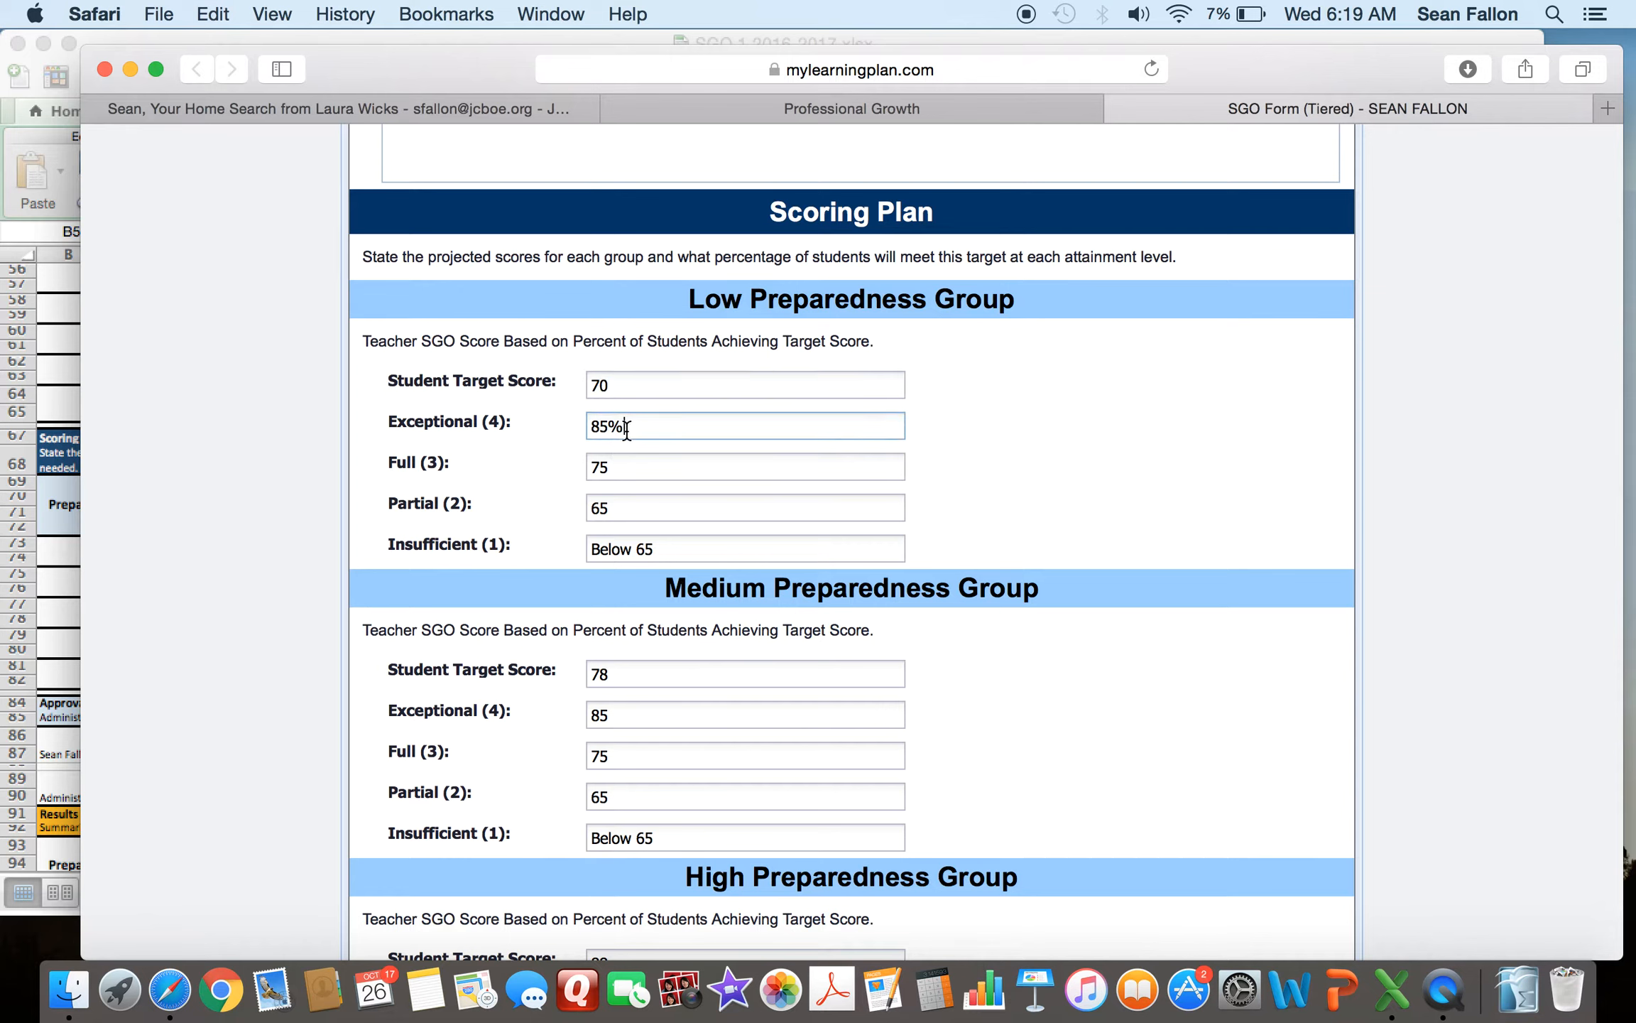
key(BackSpace)
- Review the Medium Preparedness Group's target score and attainment-level fields in the form's Scoring Plan
scroll(1125, 430, down, 5)
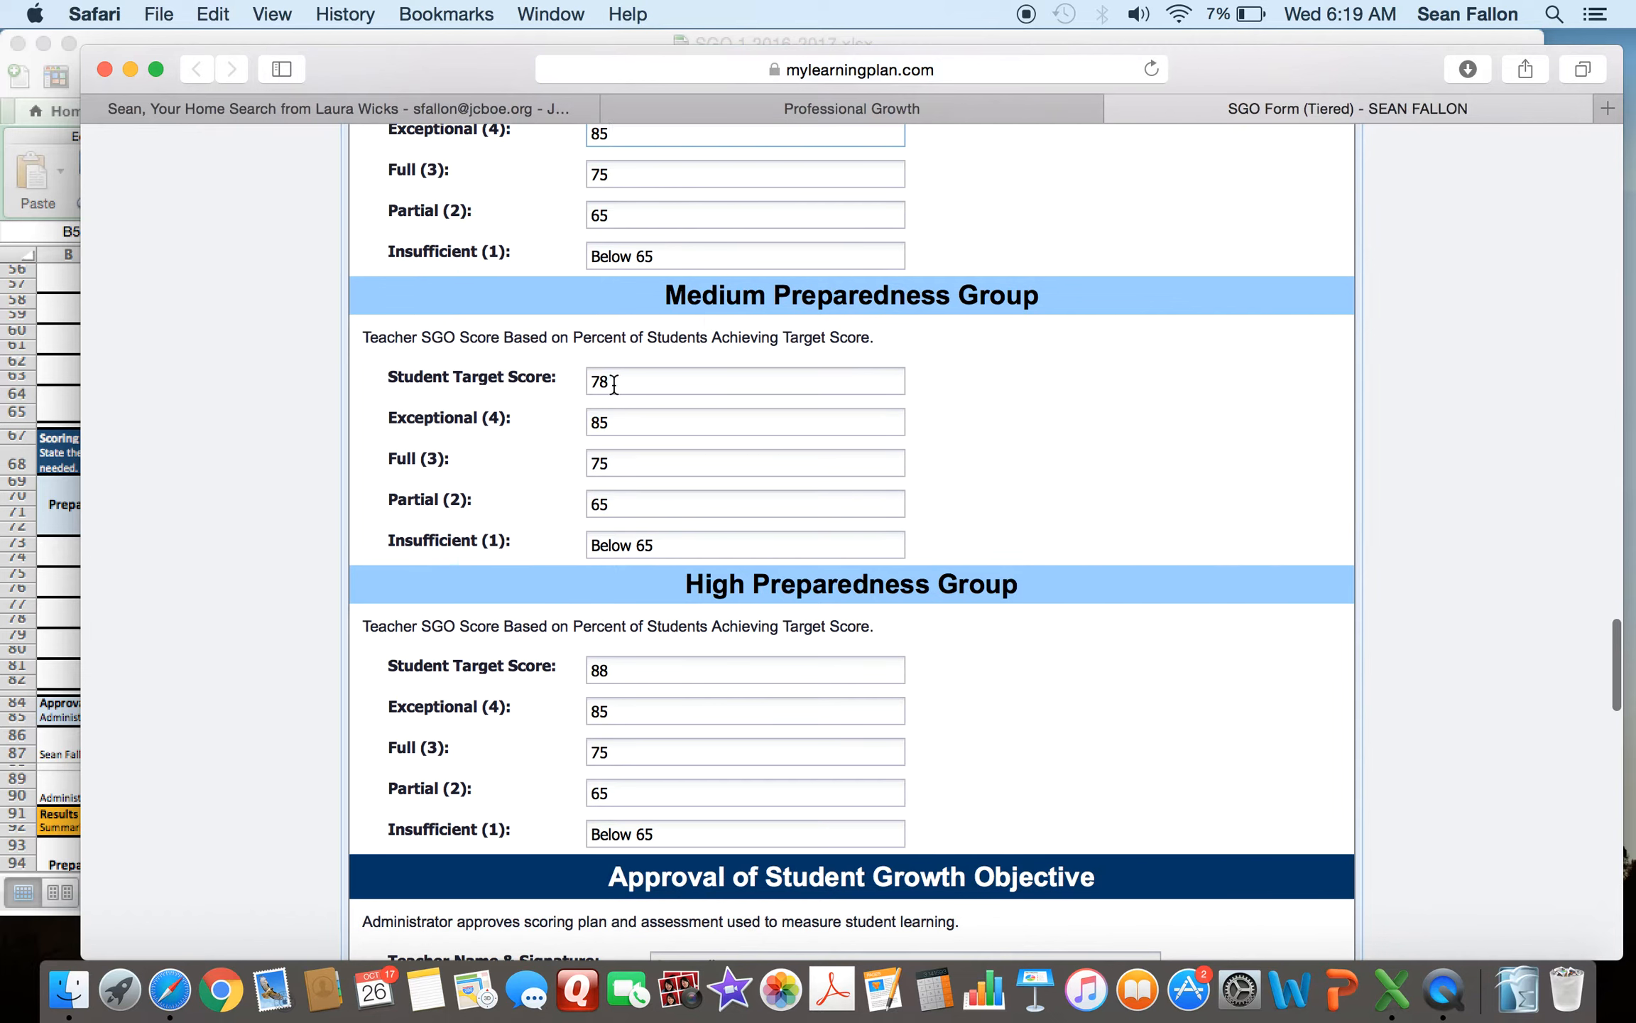
scroll(683, 359, up, 2)
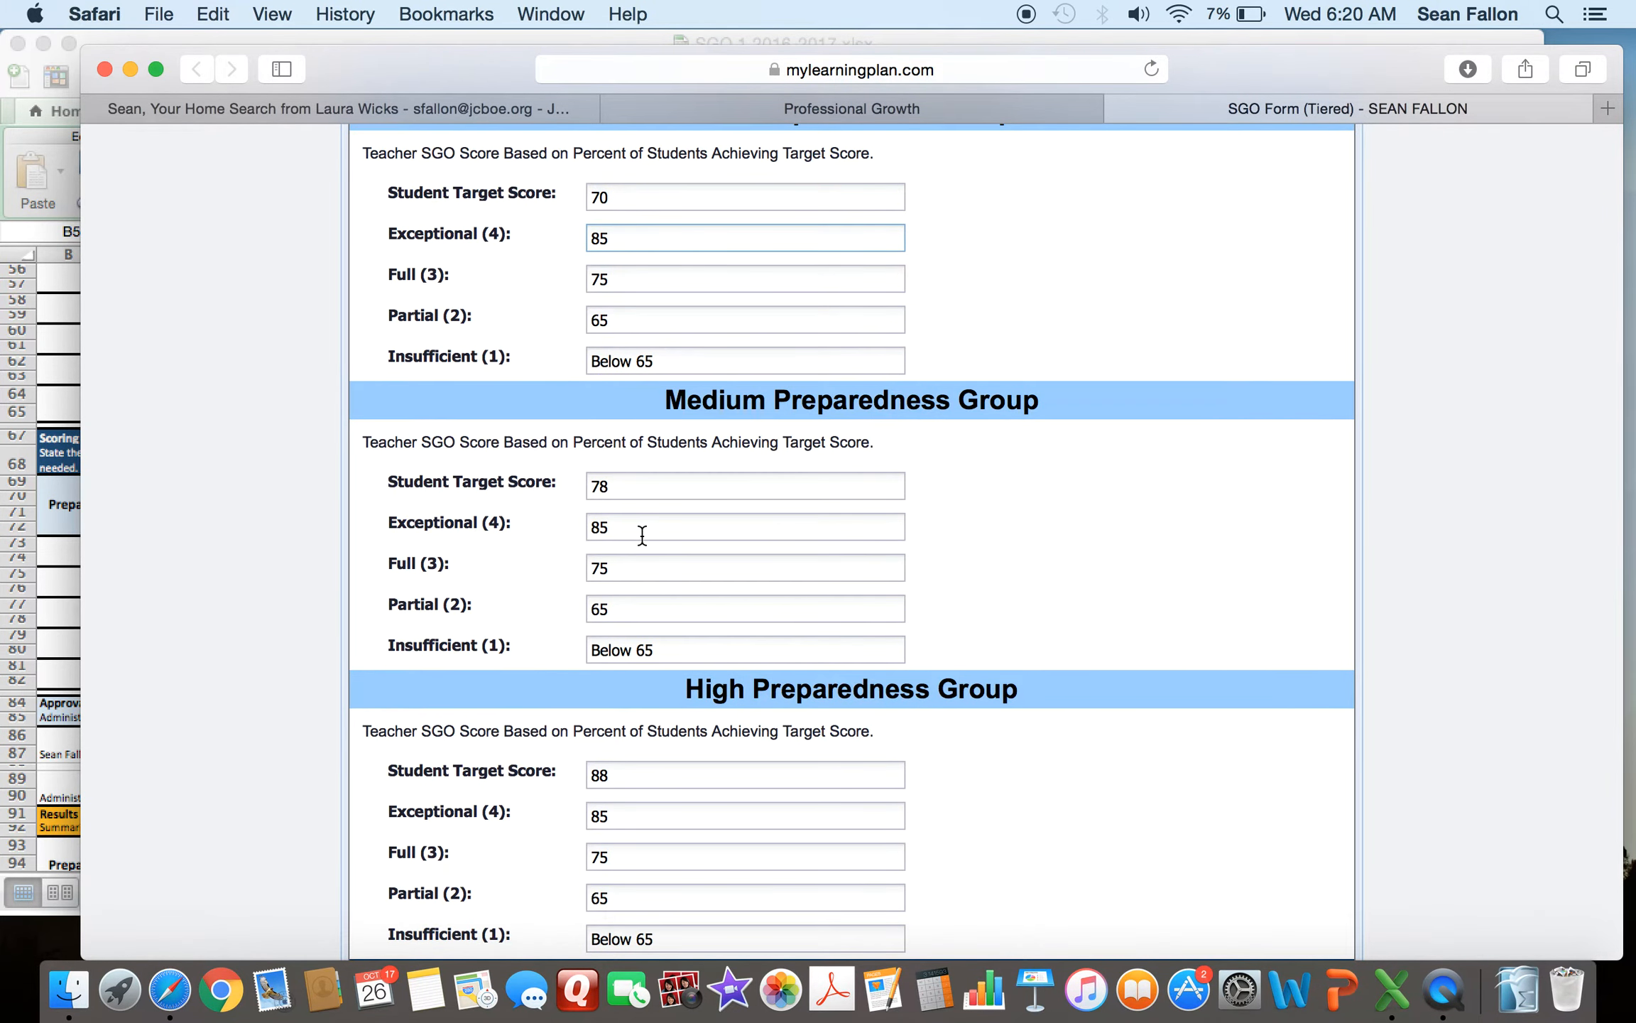
scroll(642, 536, down, 1)
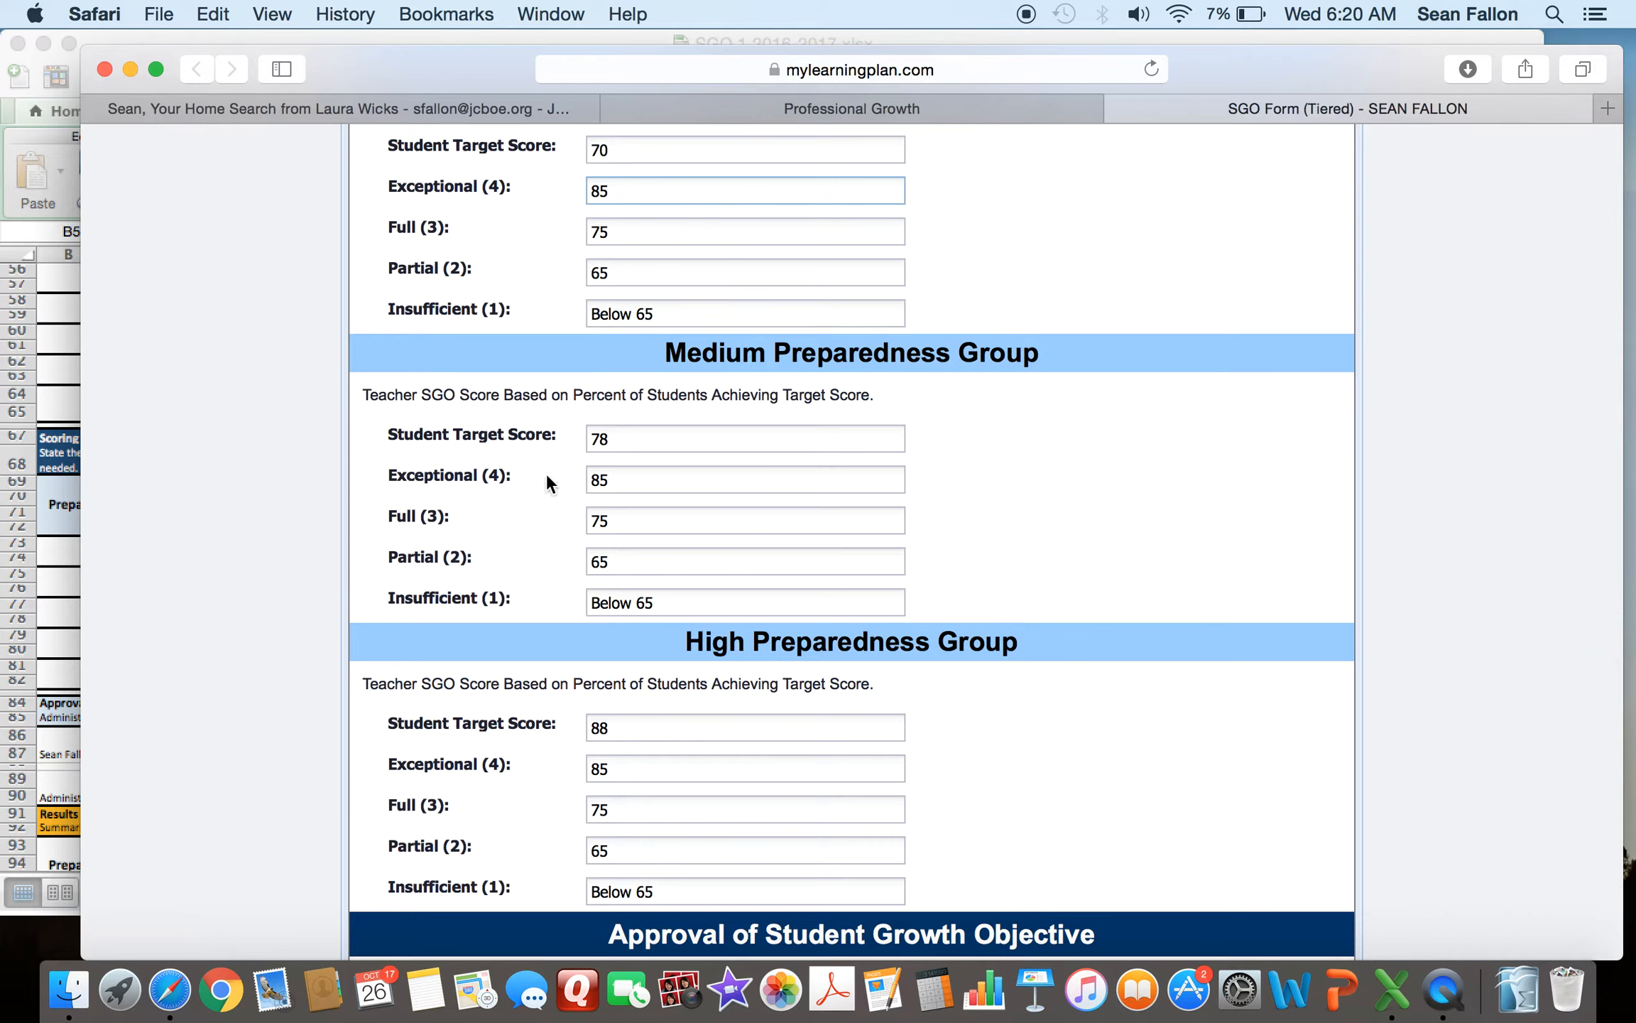
click(608, 531)
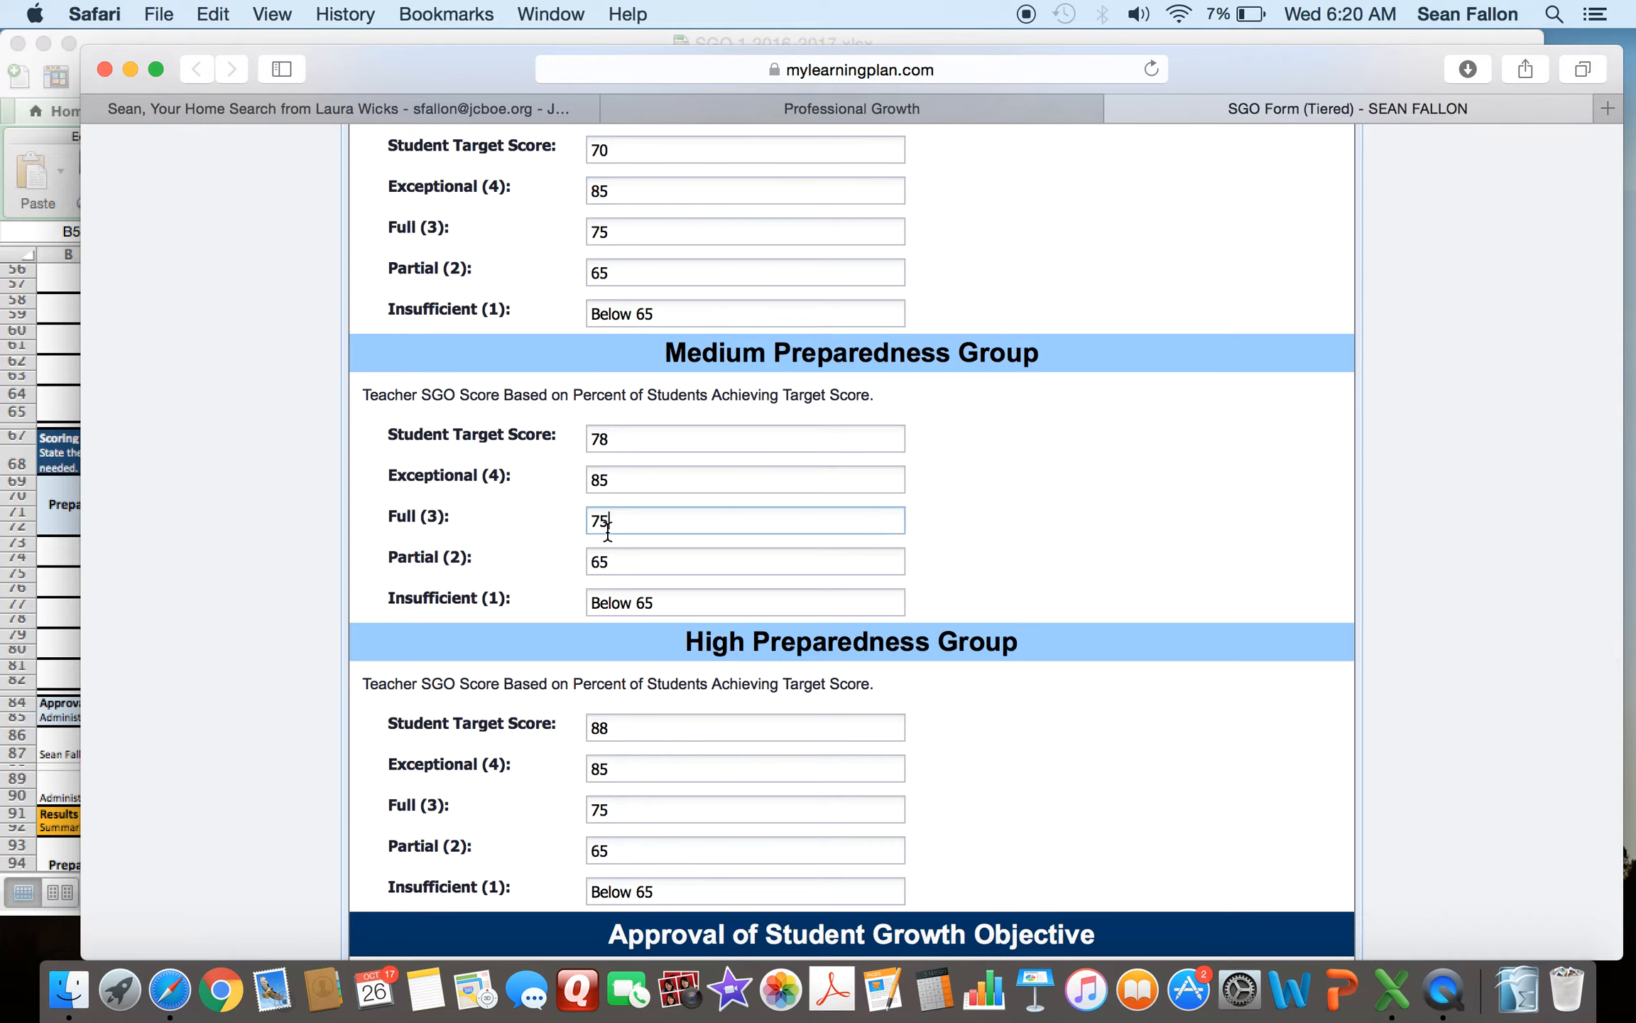
click(623, 570)
double_click(615, 440)
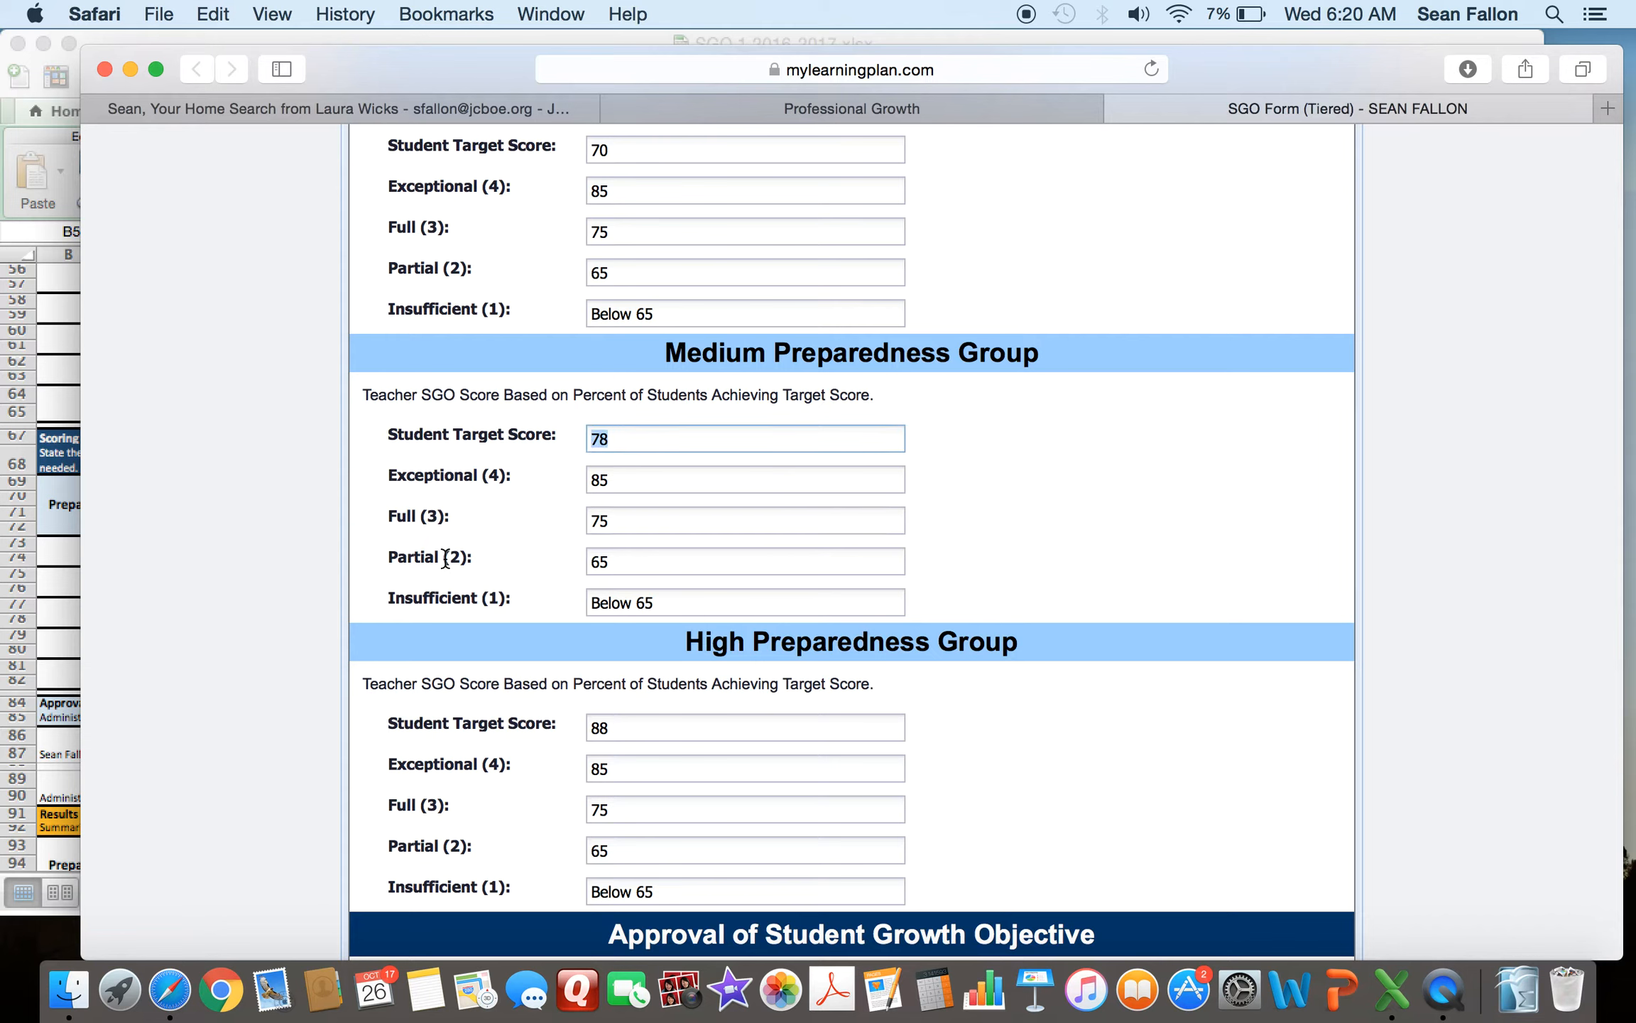
click(655, 603)
drag(656, 603, 616, 606)
click(447, 603)
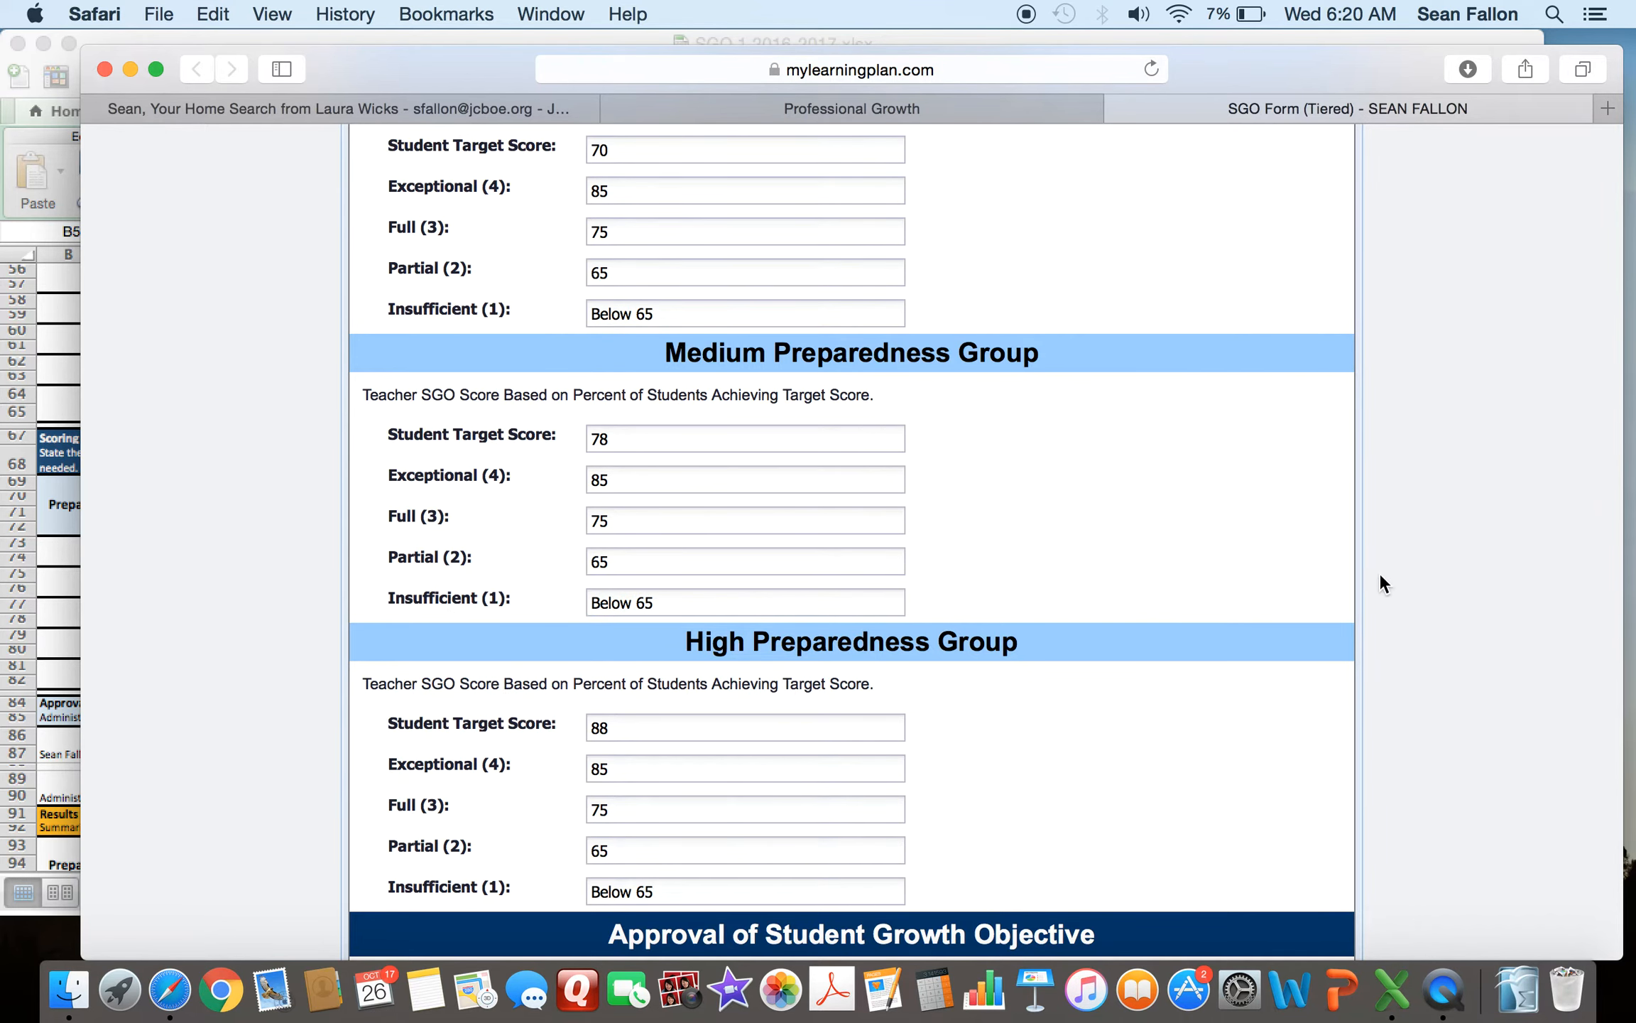
- Review the High Preparedness Group's target score and attainment-level fields in the Scoring Plan
scroll(1420, 547, down, 5)
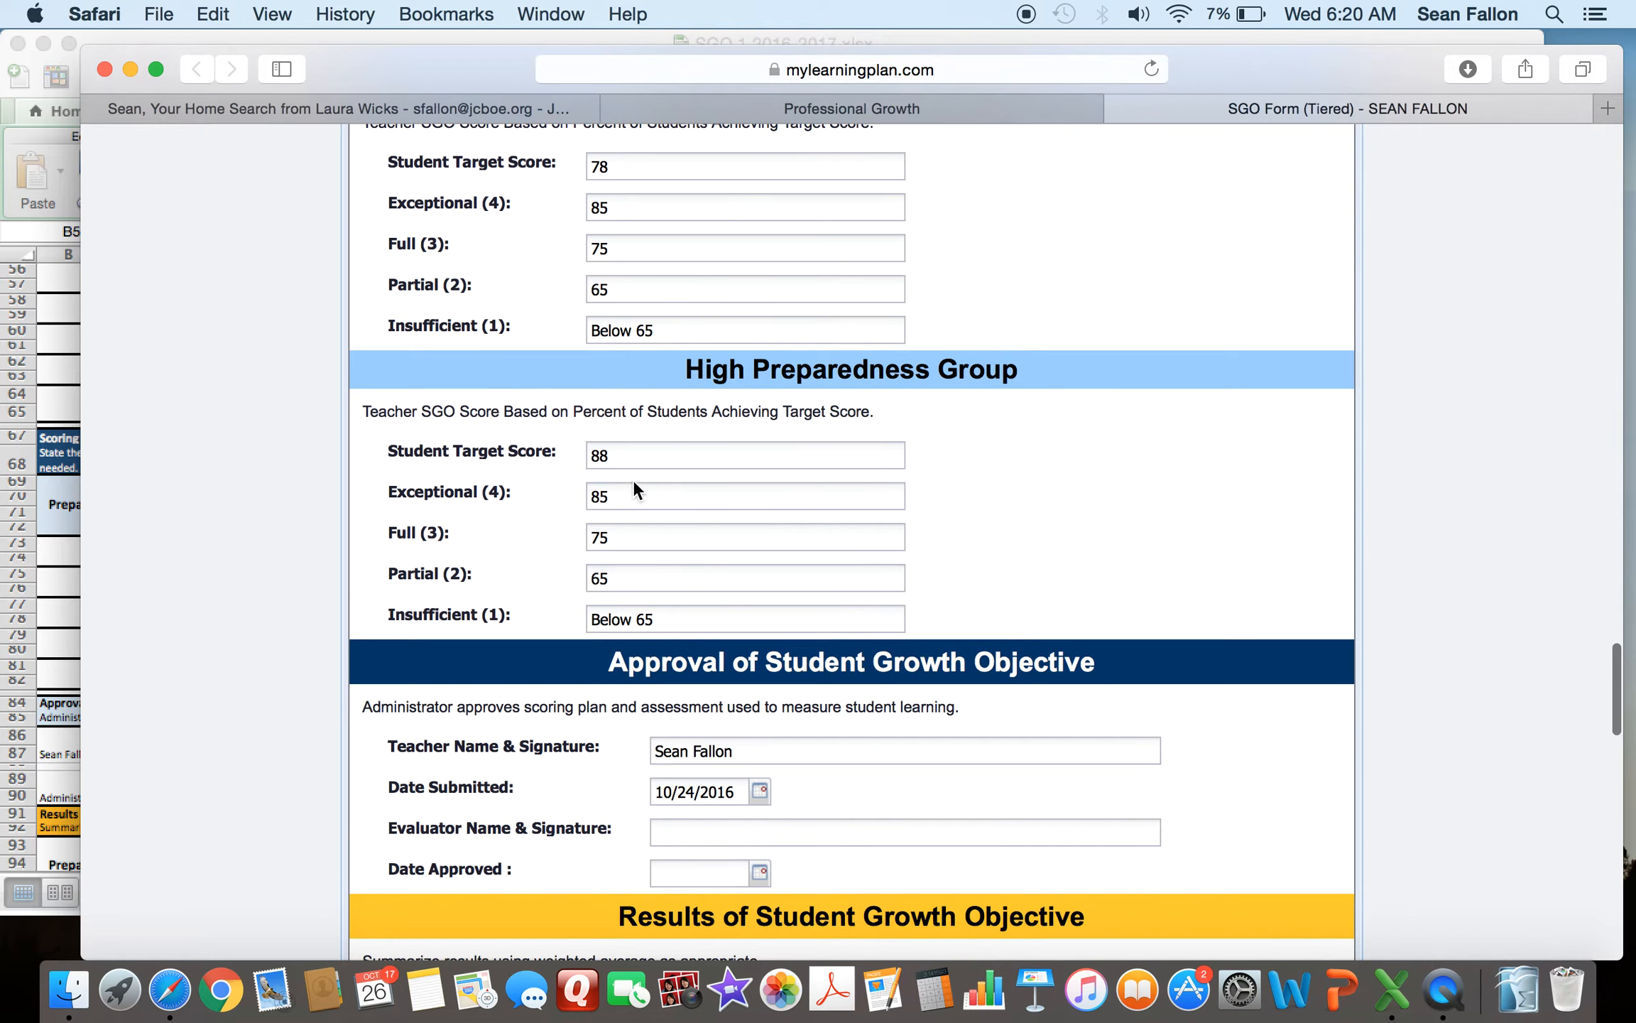
double_click(601, 455)
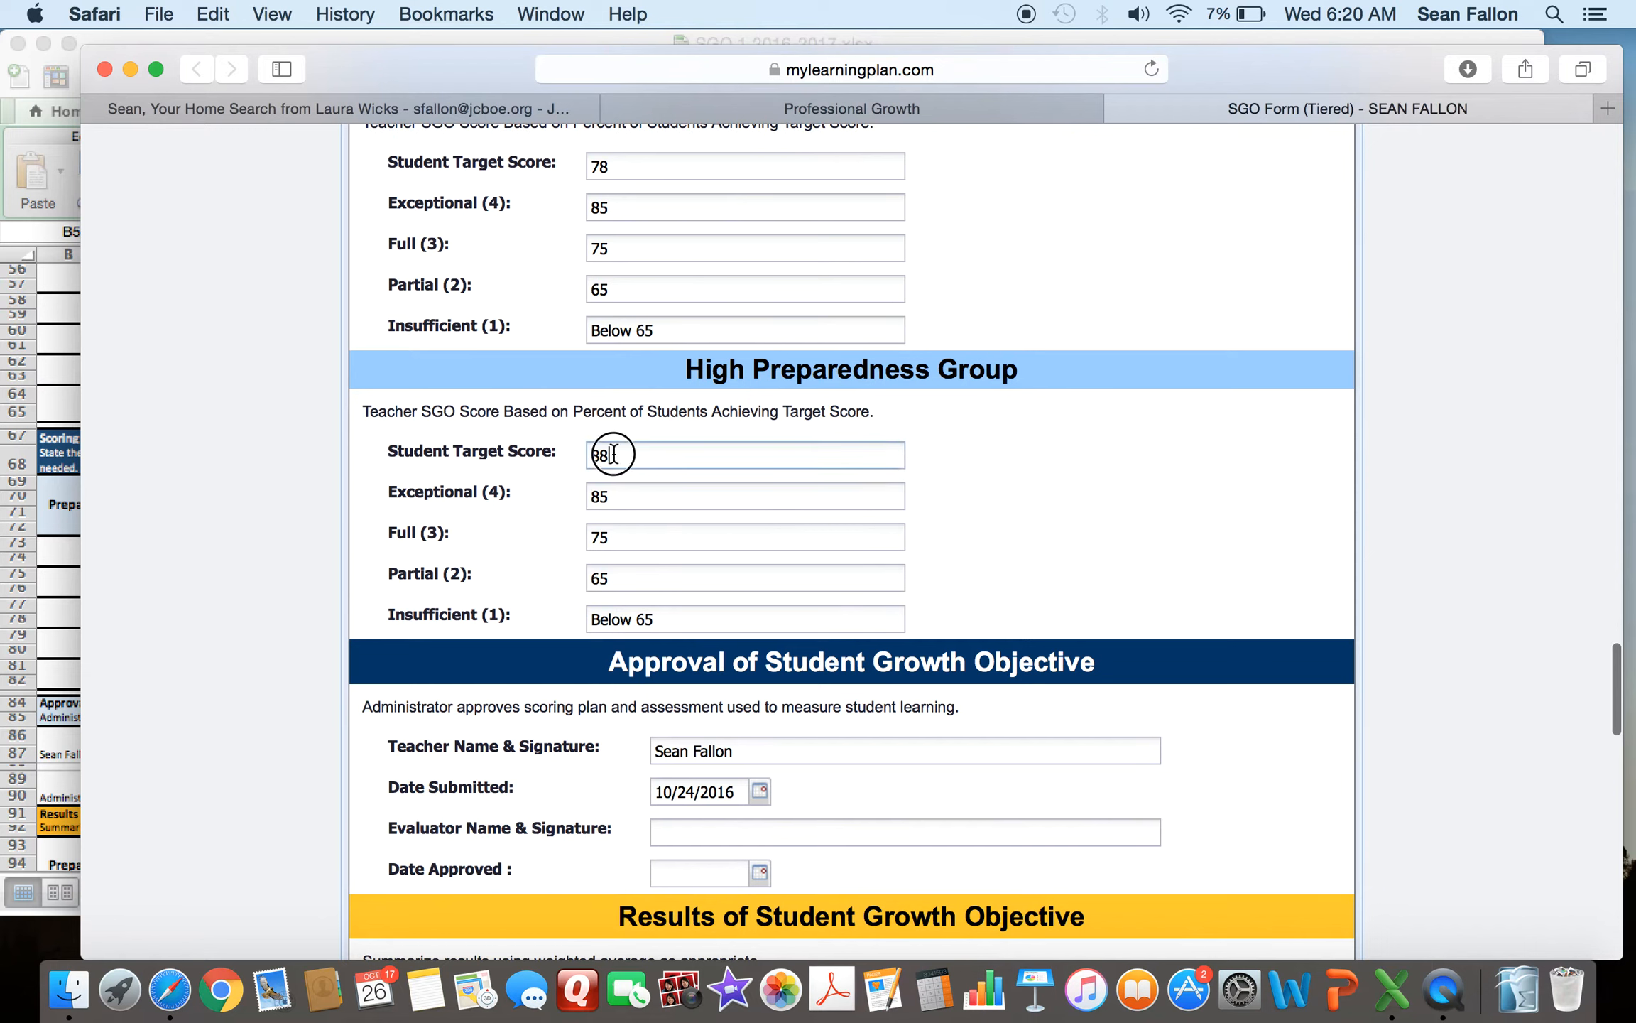
double_click(611, 496)
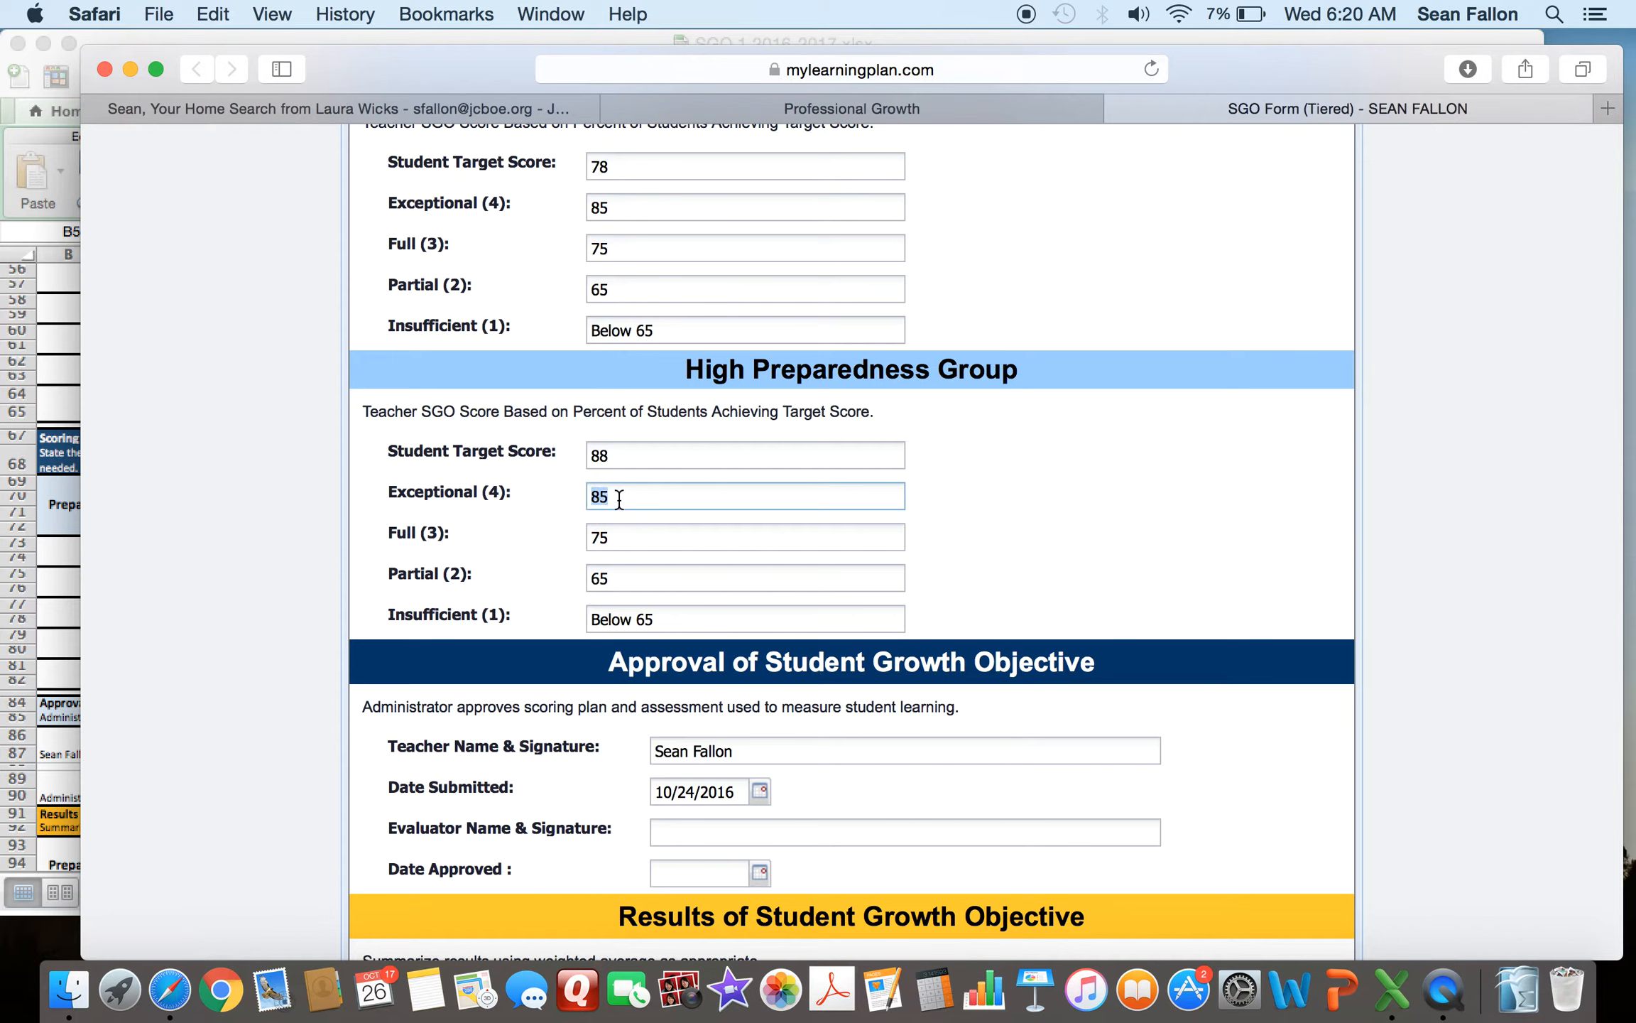
click(480, 497)
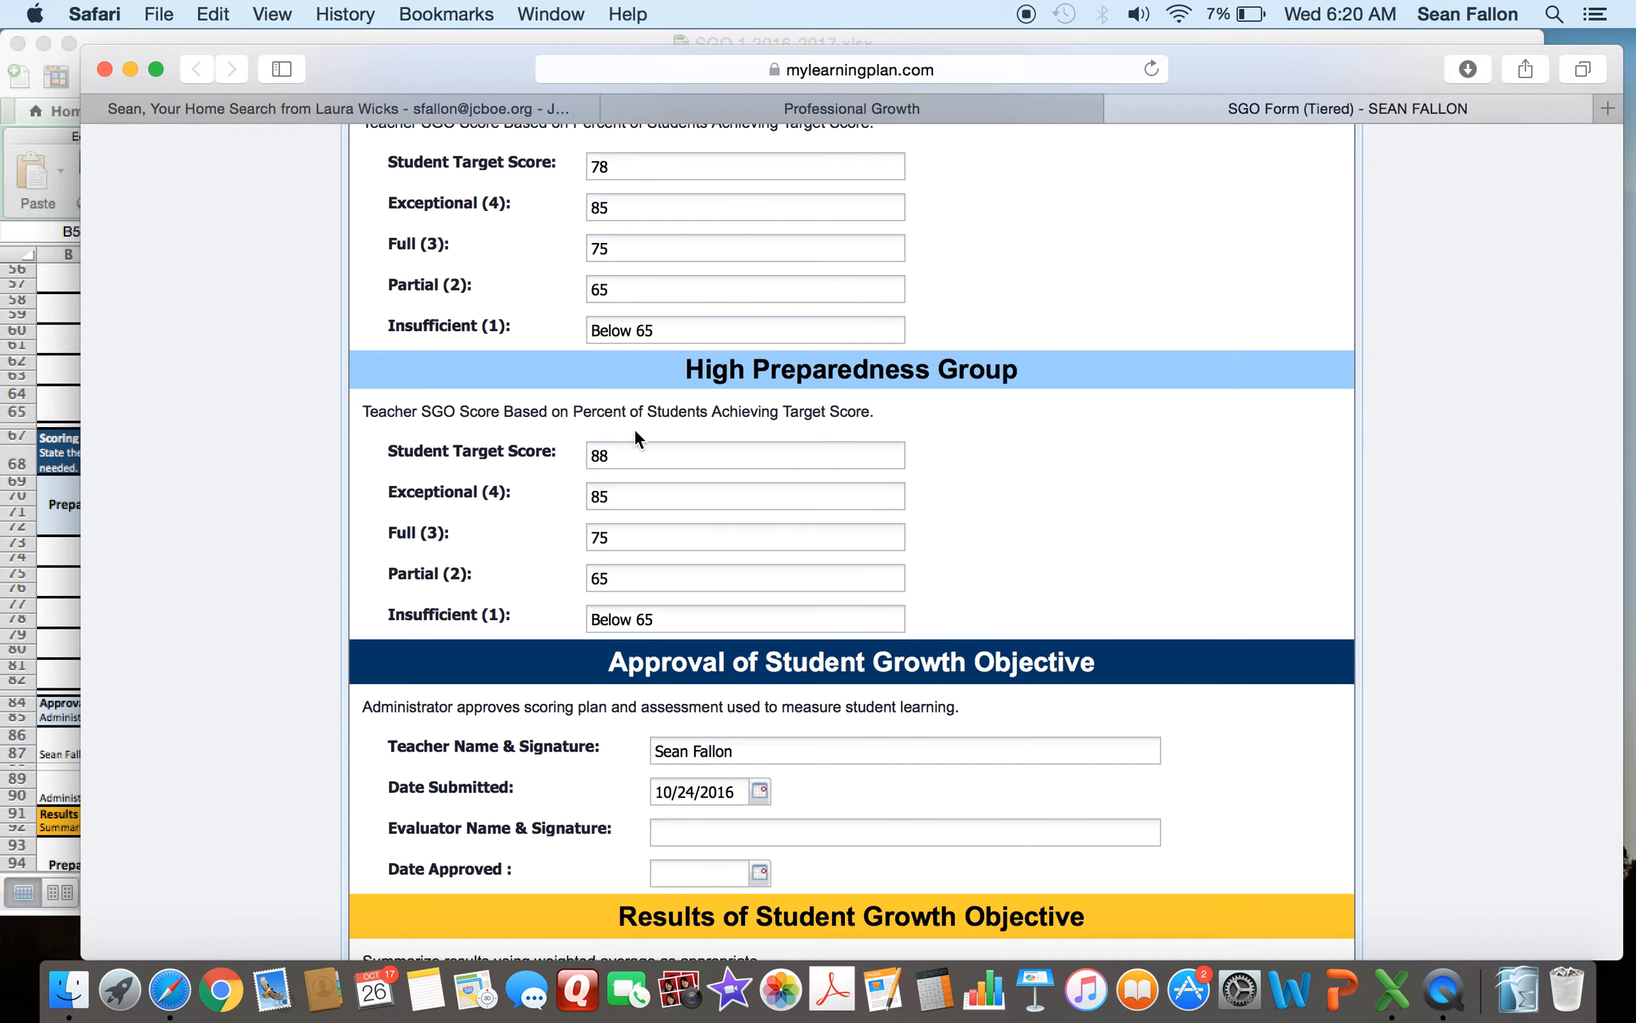
- Compare all three groups' Scoring Plan values with the spreadsheet's scoring plan table
scroll(628, 357, up, 1)
scroll(626, 355, up, 5)
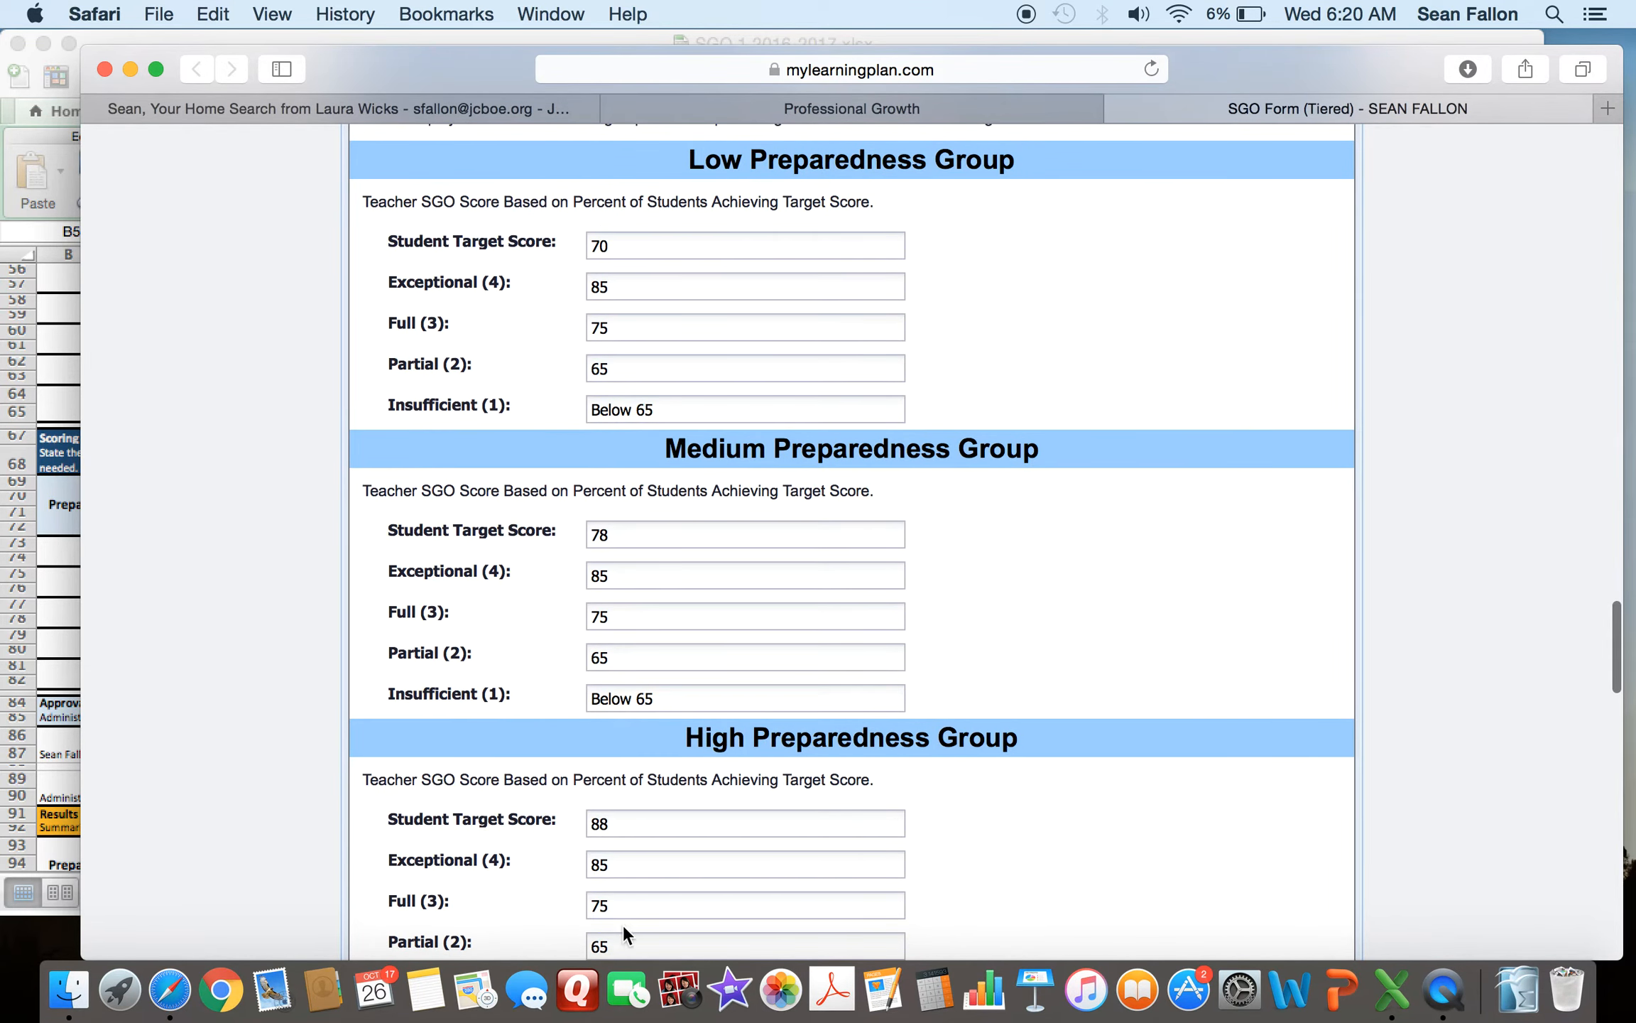
click(65, 484)
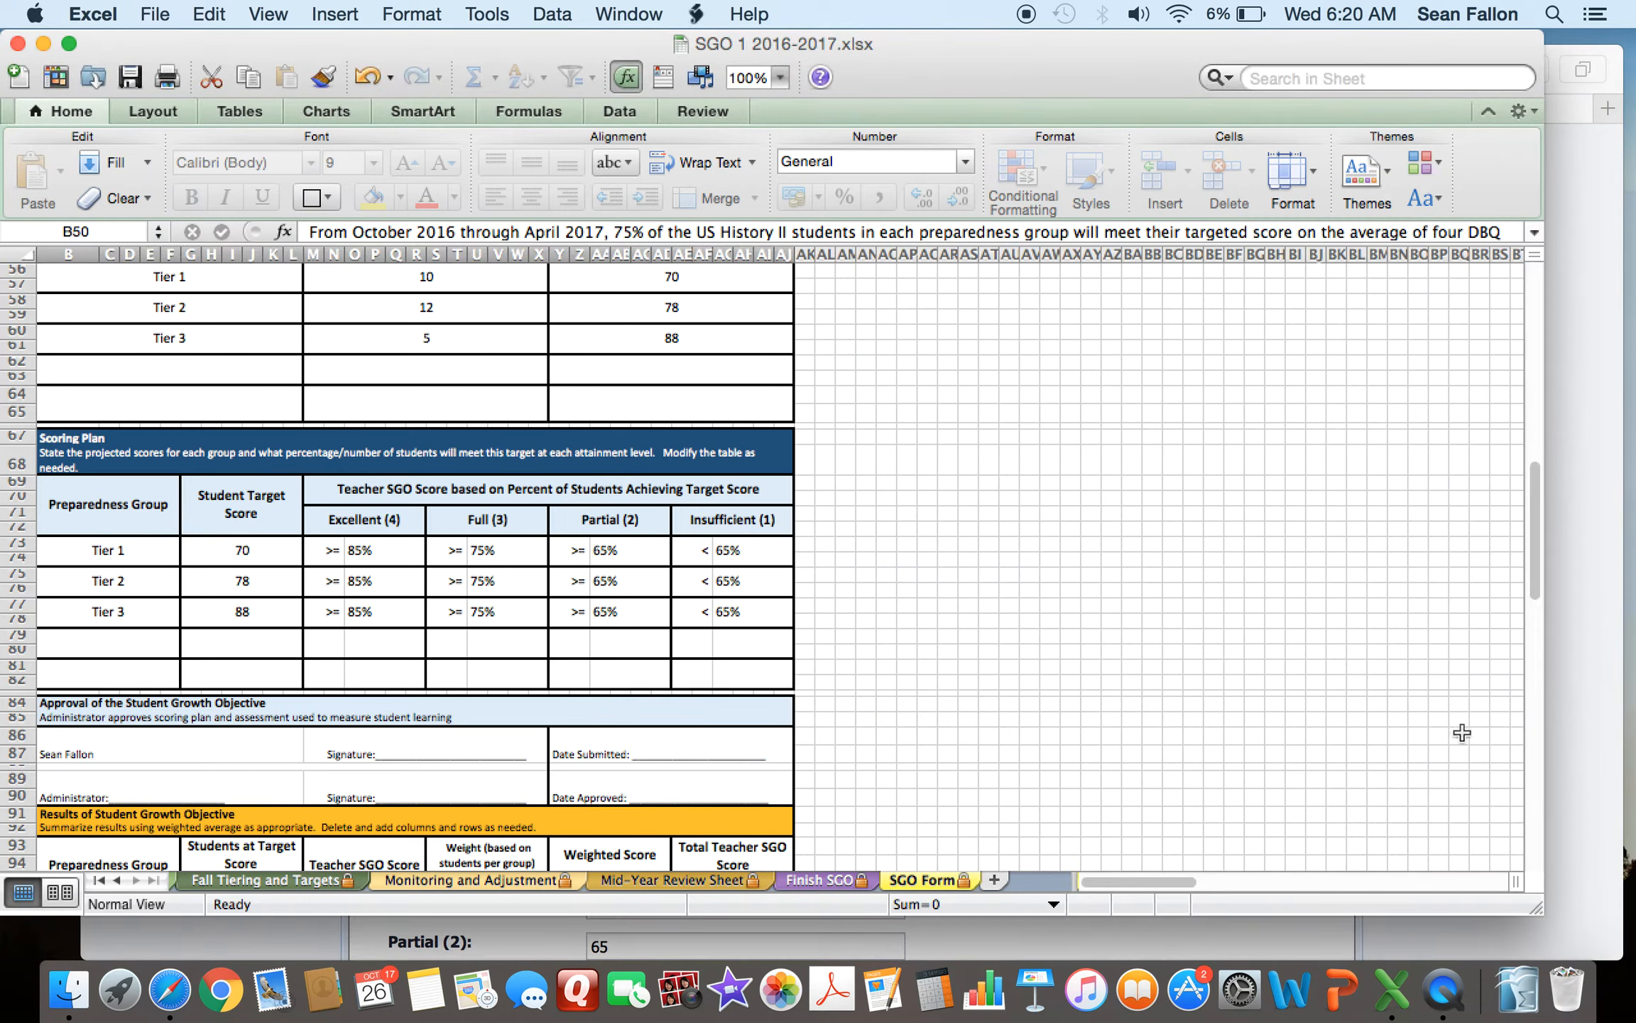
click(1582, 676)
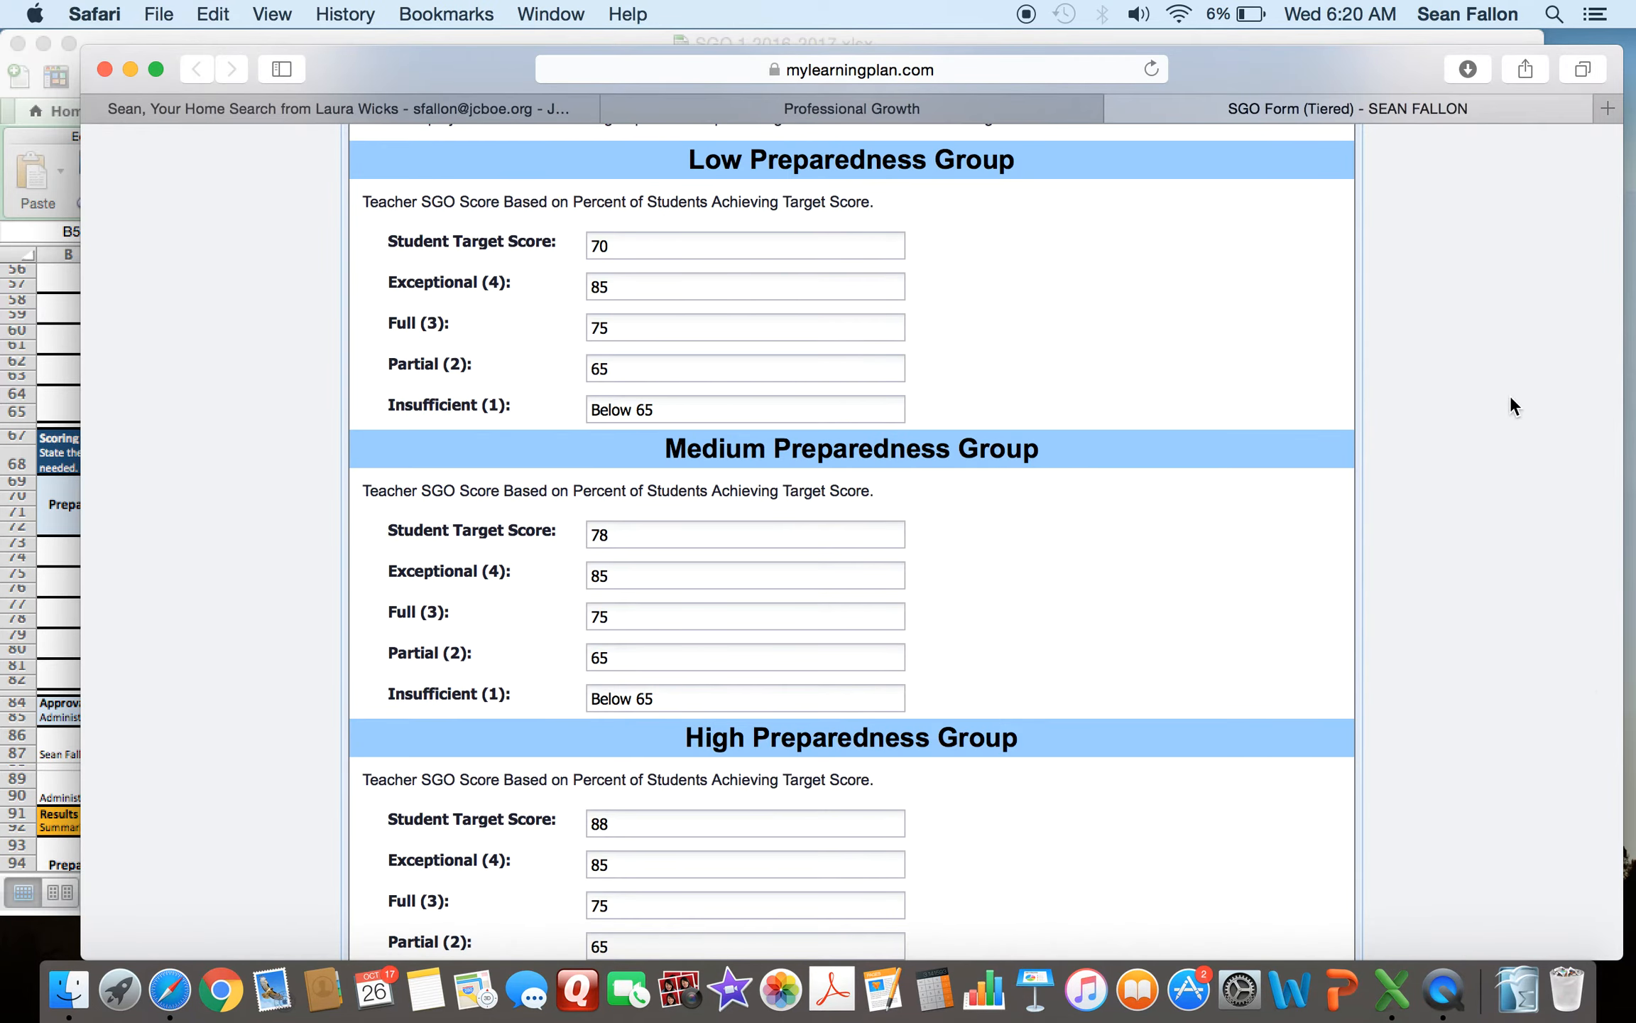
- Review the remaining form sections down to the Artifacts list and the form's action buttons
scroll(1510, 397, down, 10)
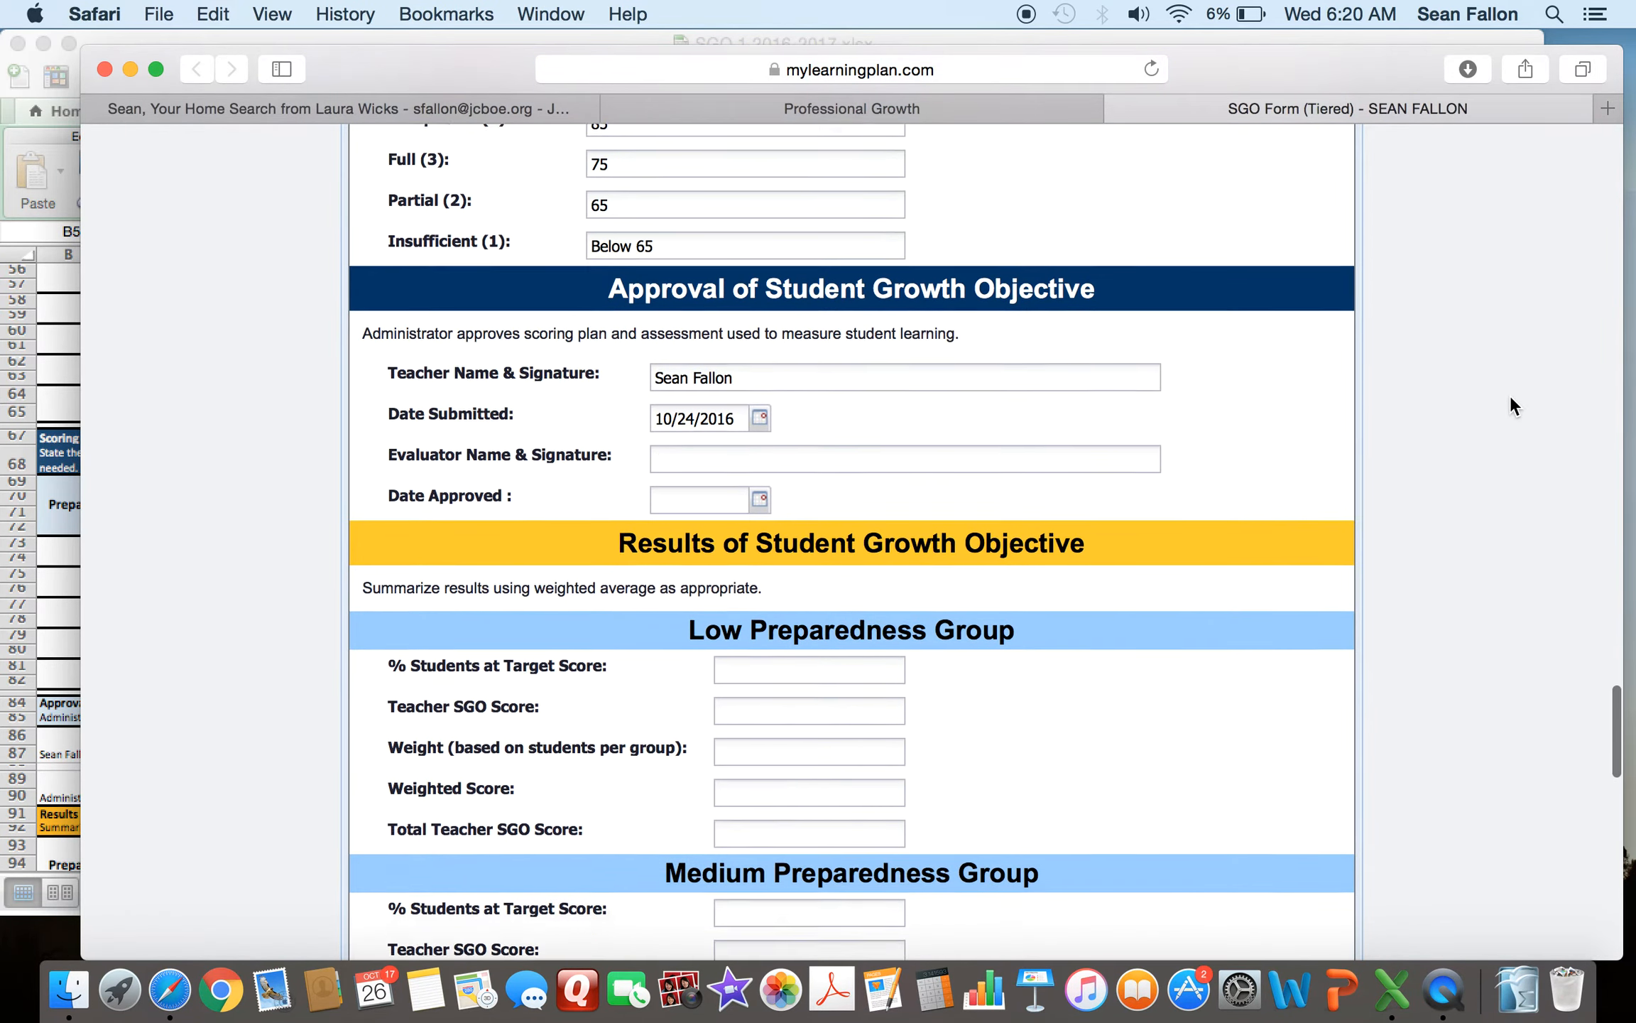
scroll(1510, 396, down, 1)
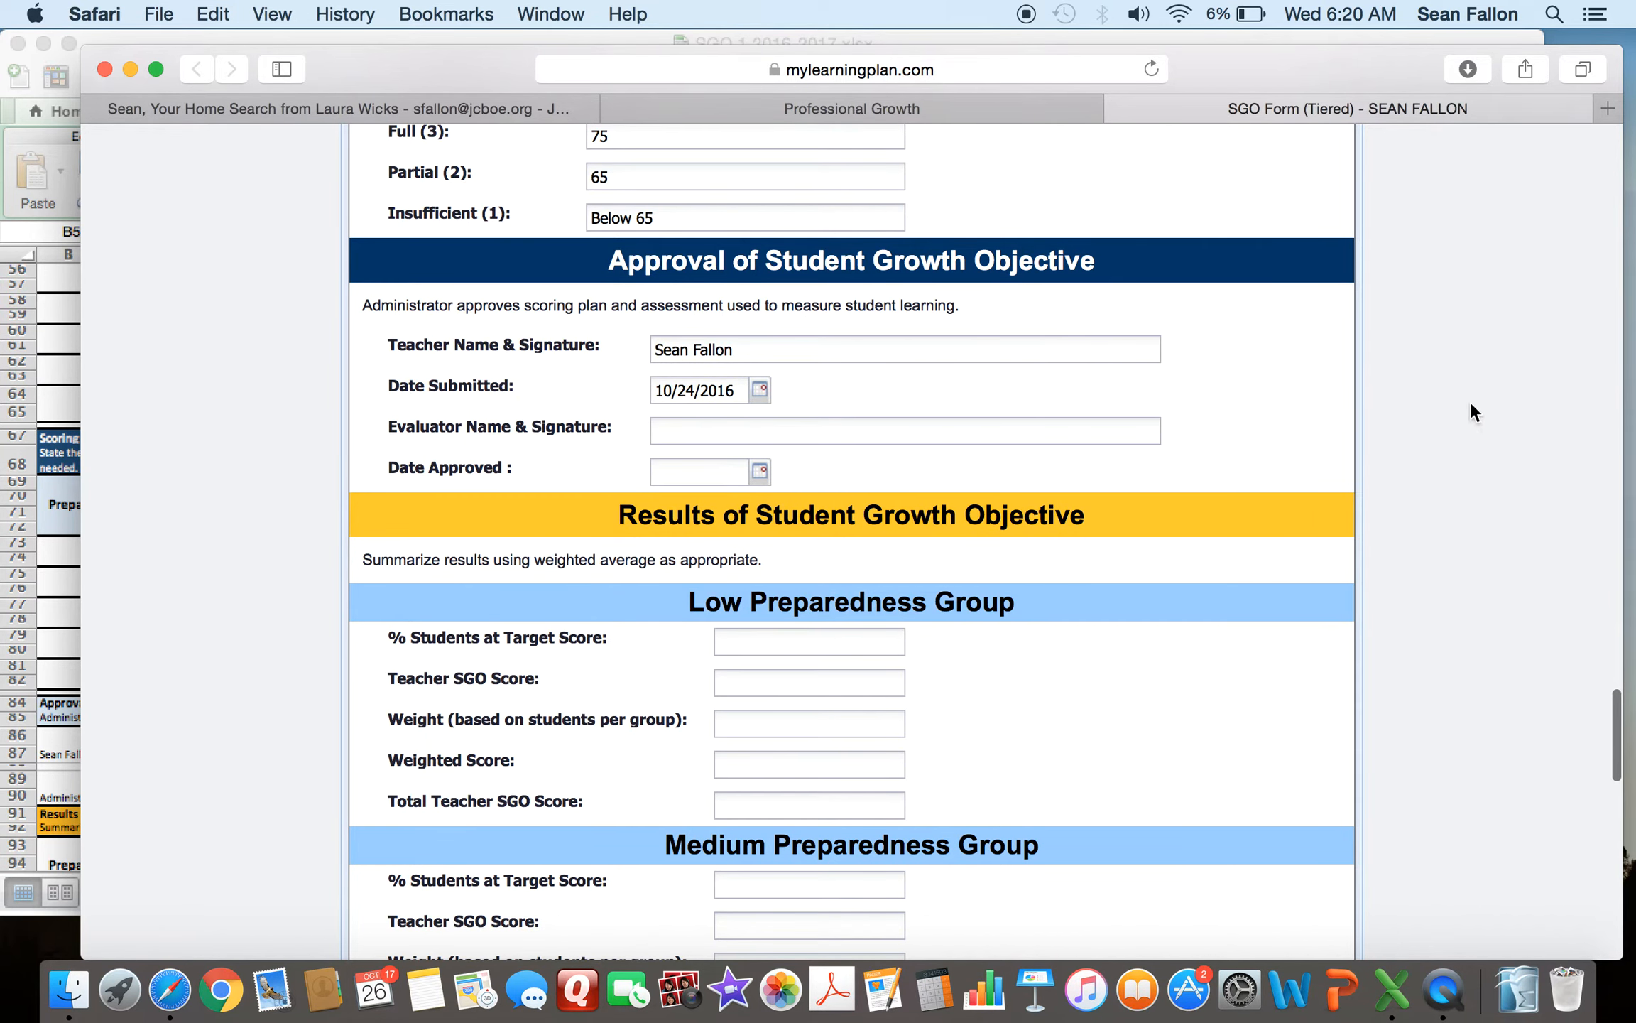
scroll(1464, 396, down, 3)
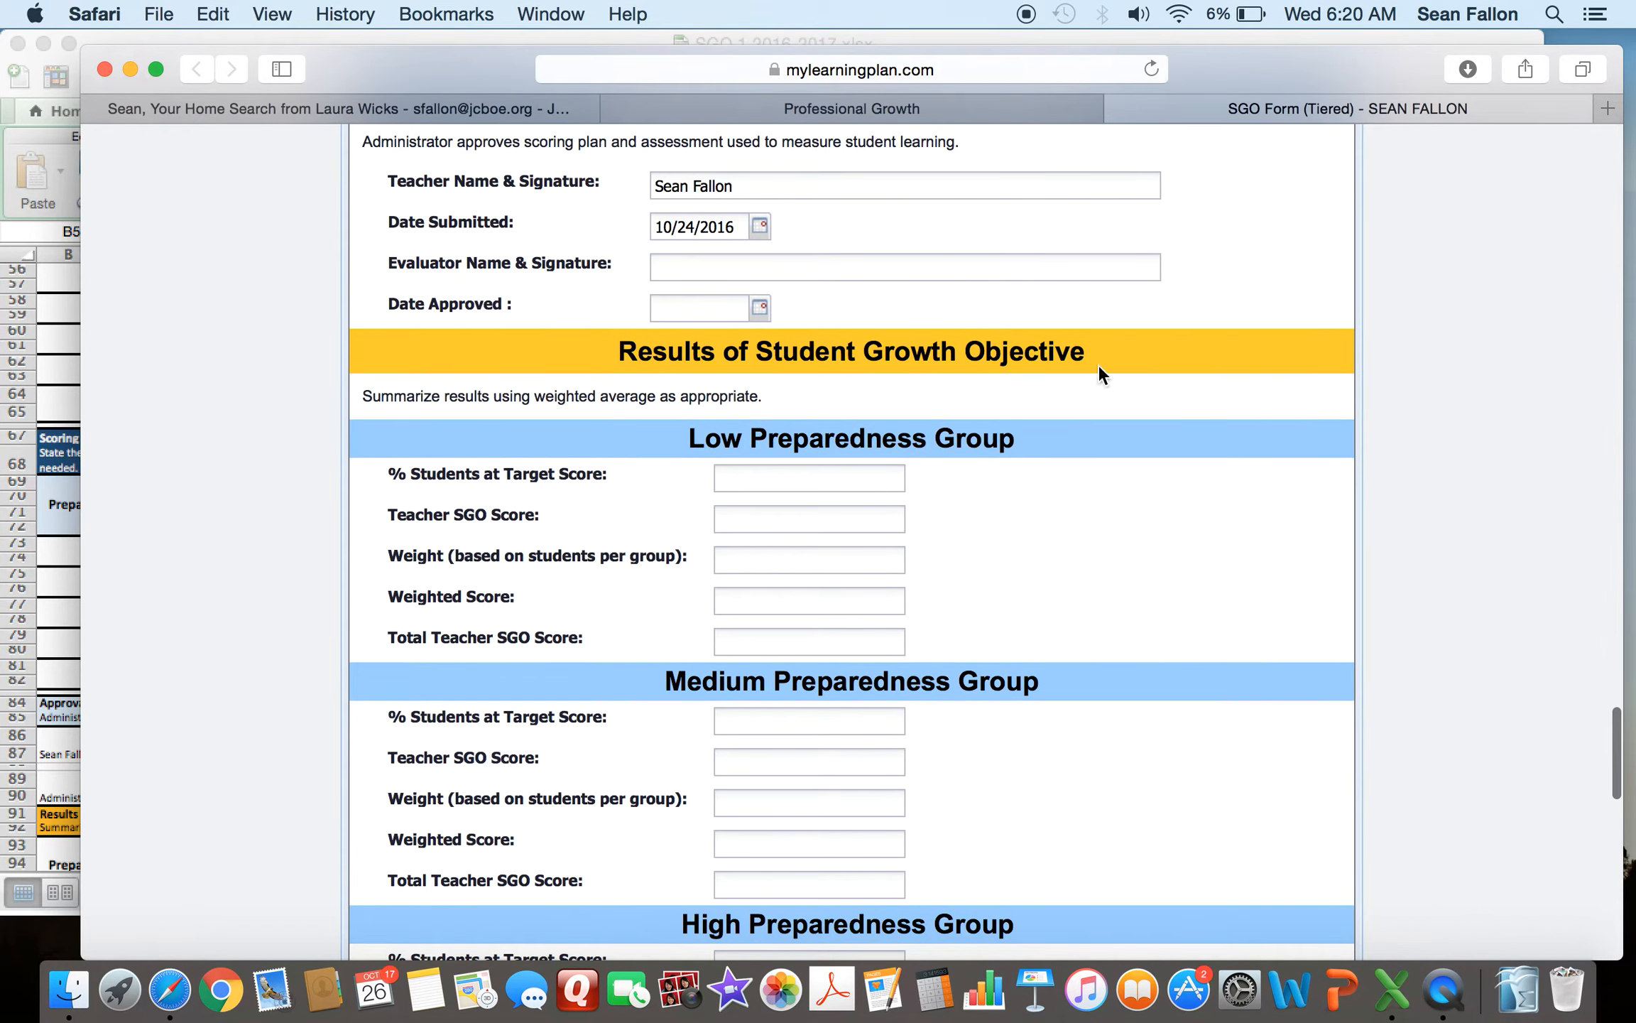
scroll(1518, 413, down, 8)
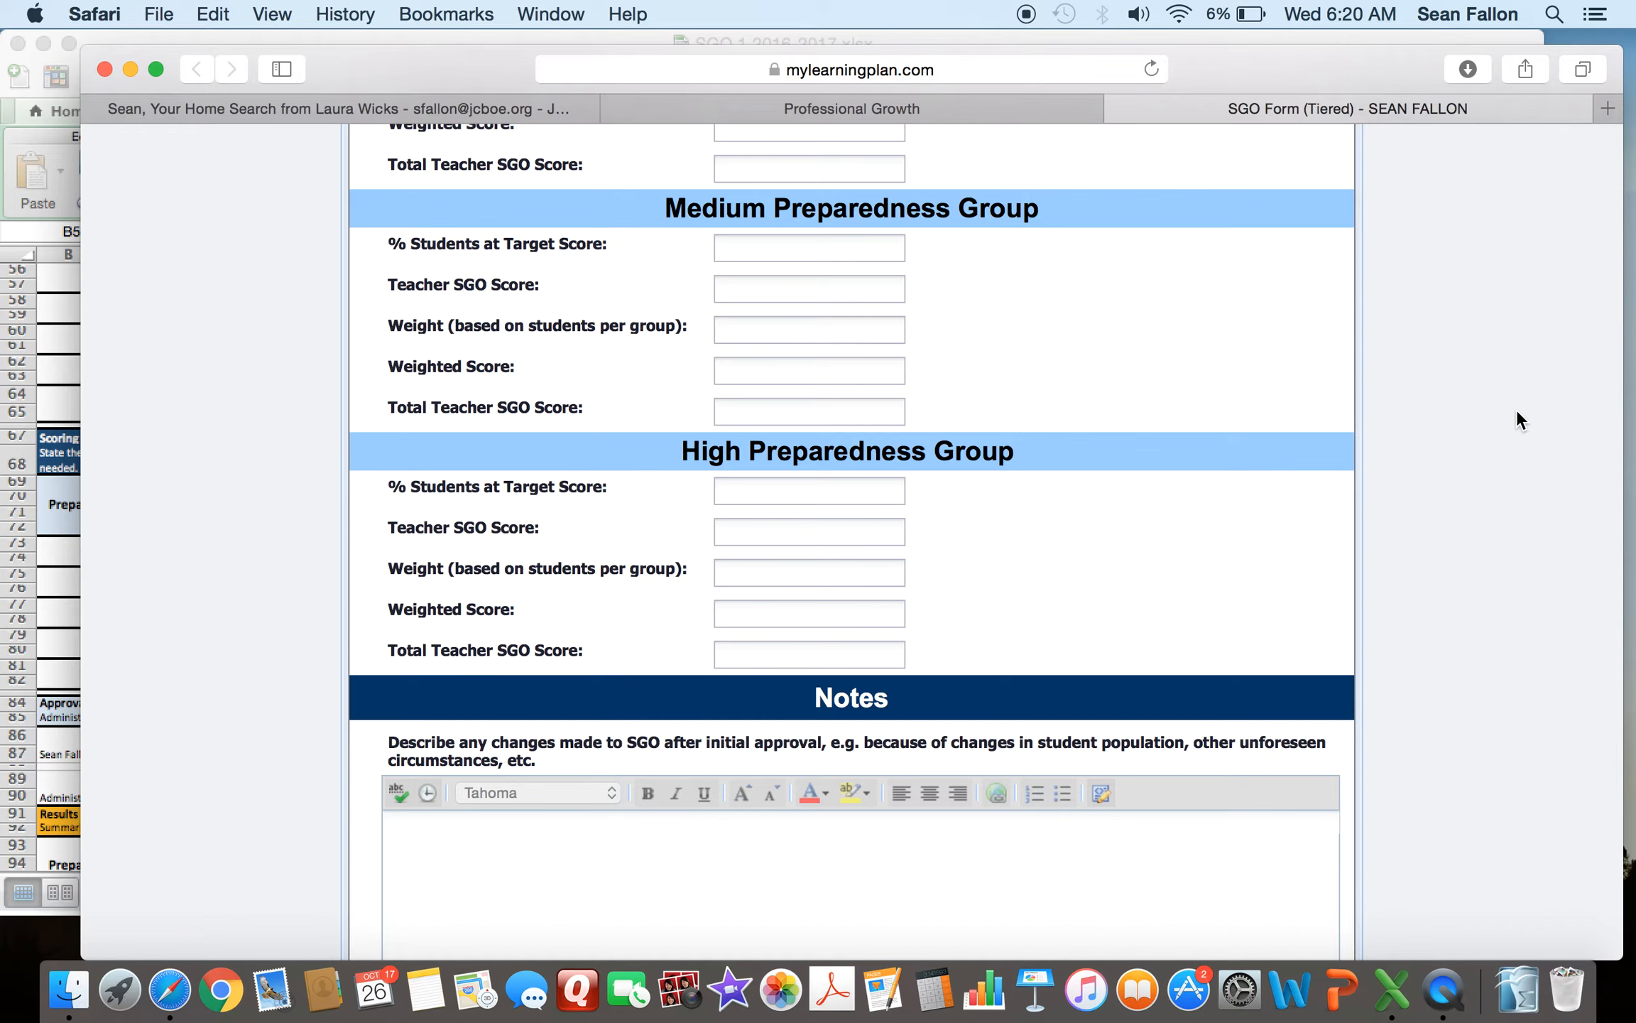
scroll(1517, 415, down, 5)
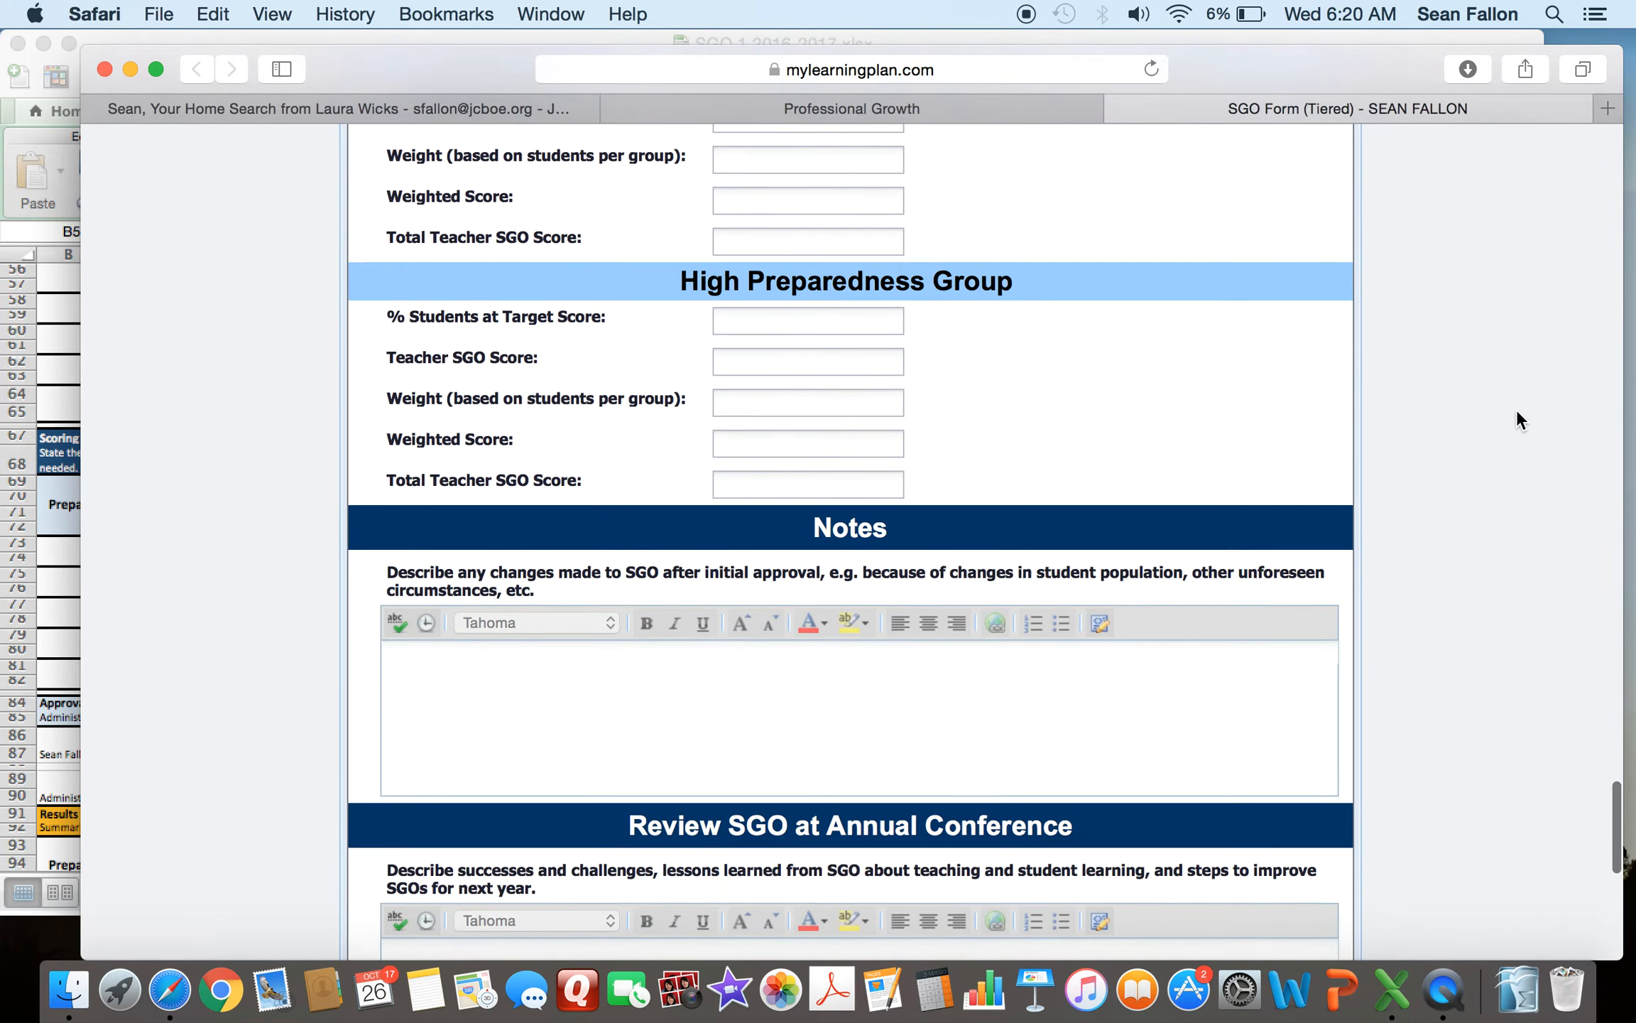
scroll(1517, 410, down, 2)
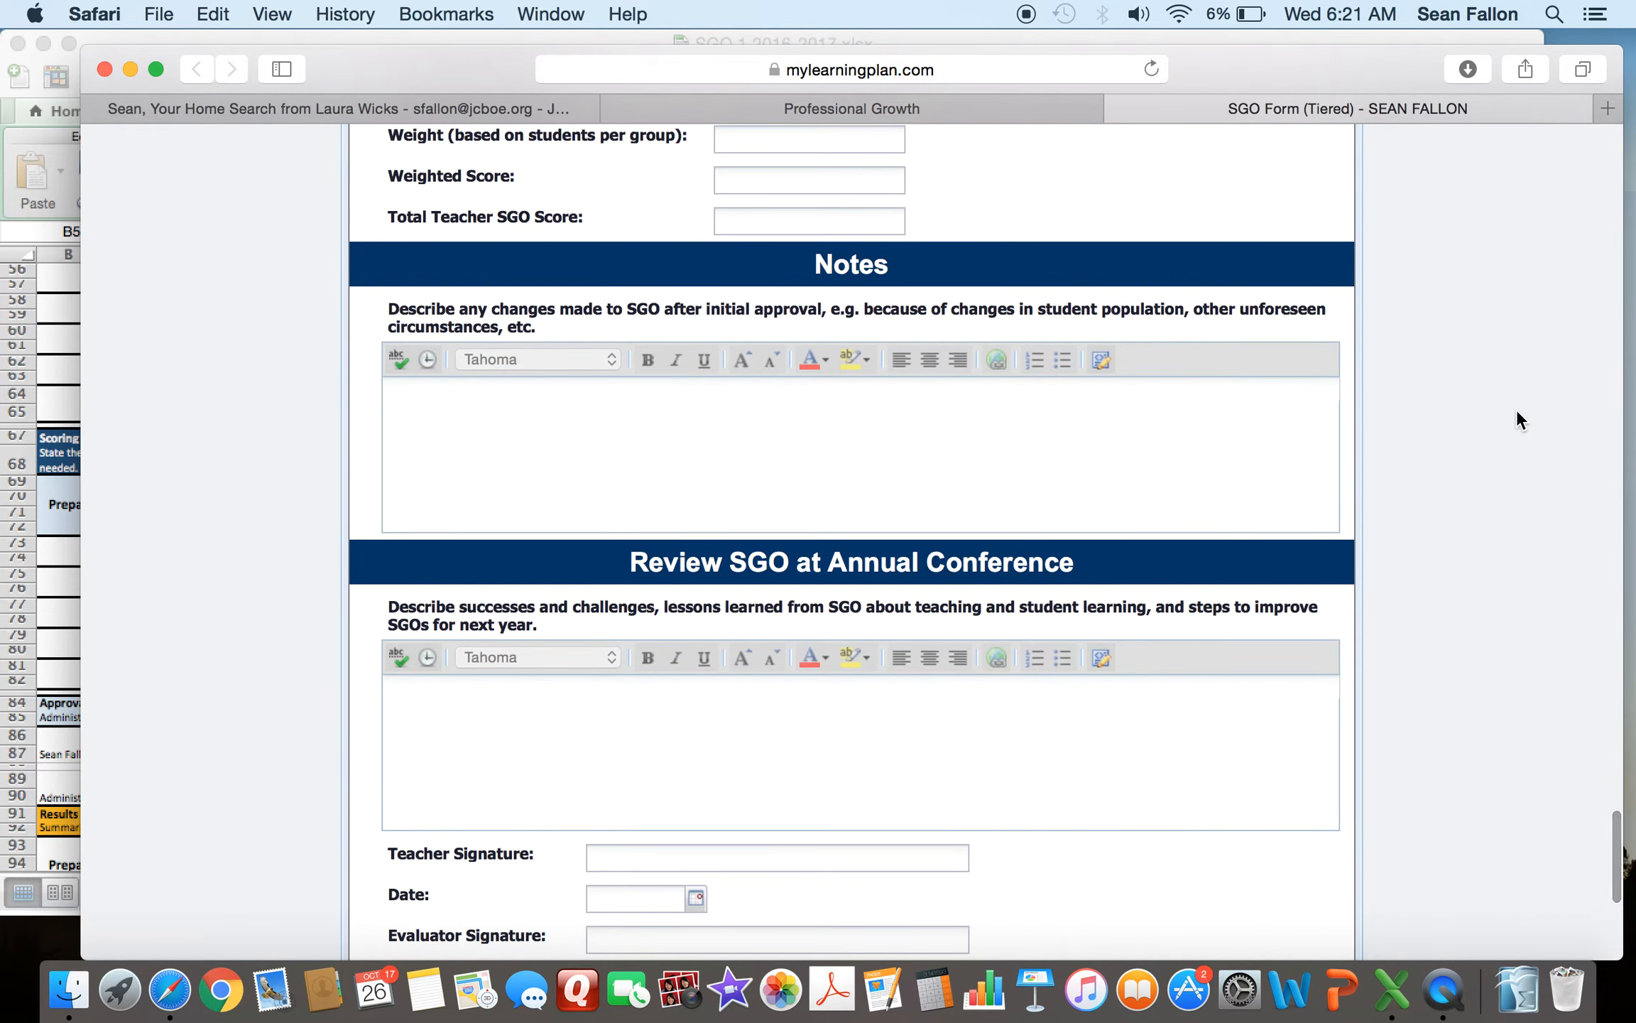
scroll(1516, 416, down, 4)
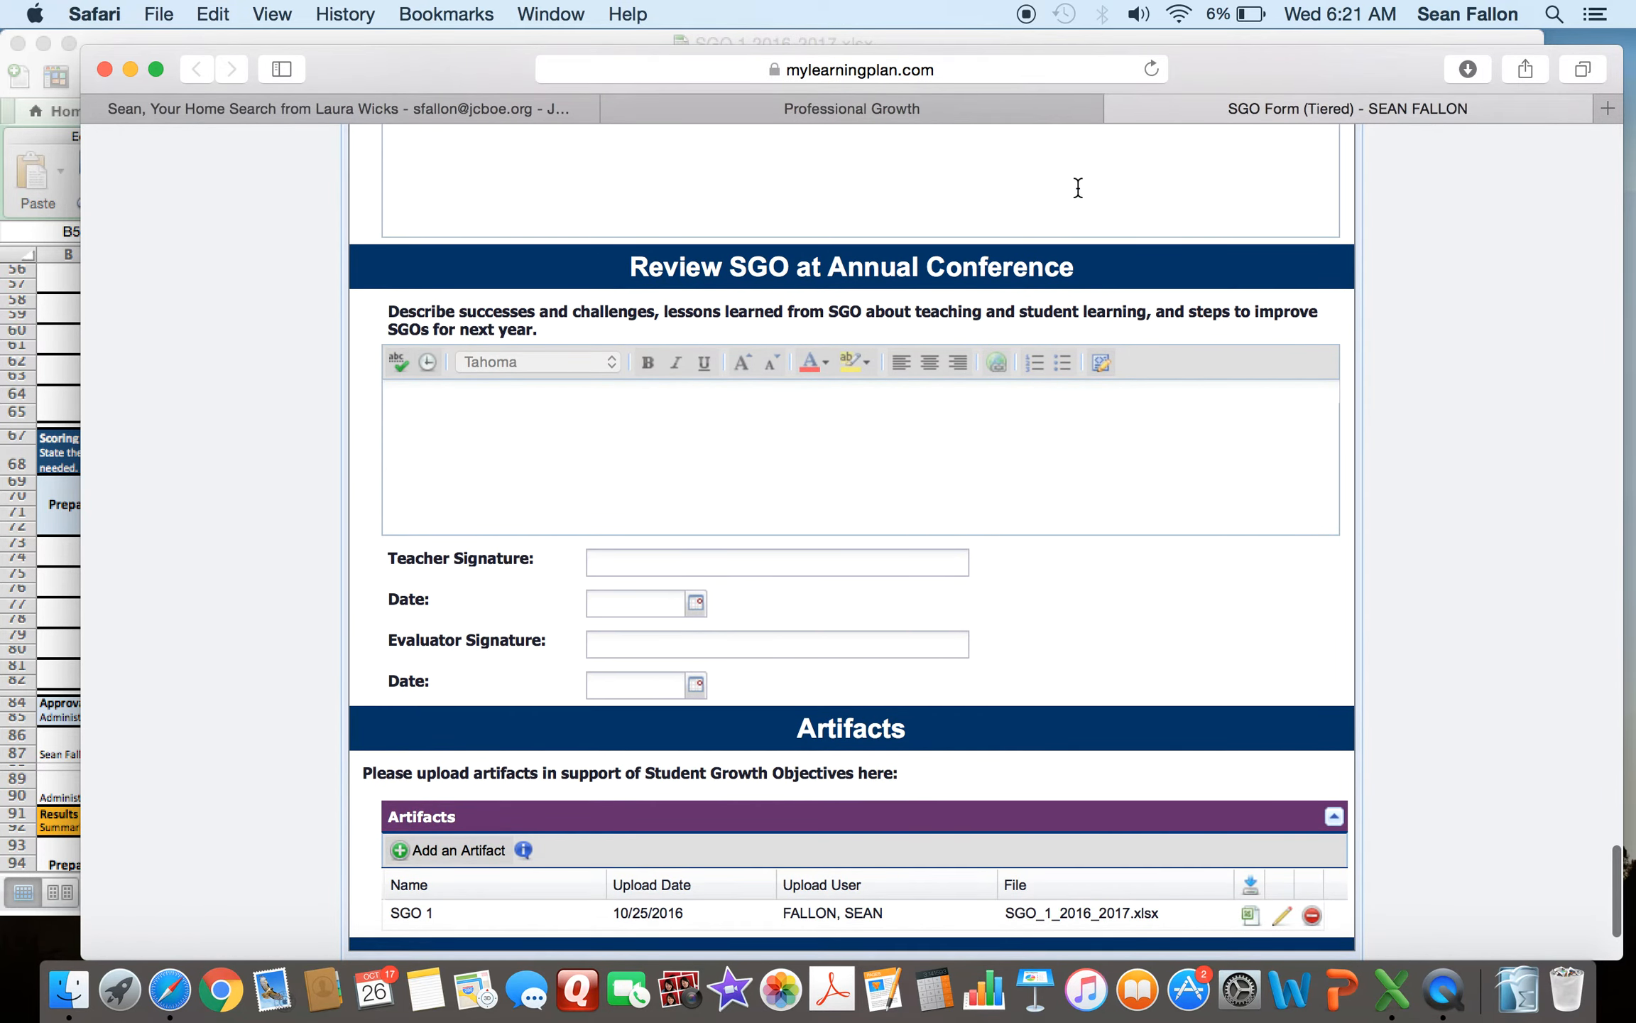
scroll(1609, 382, down, 3)
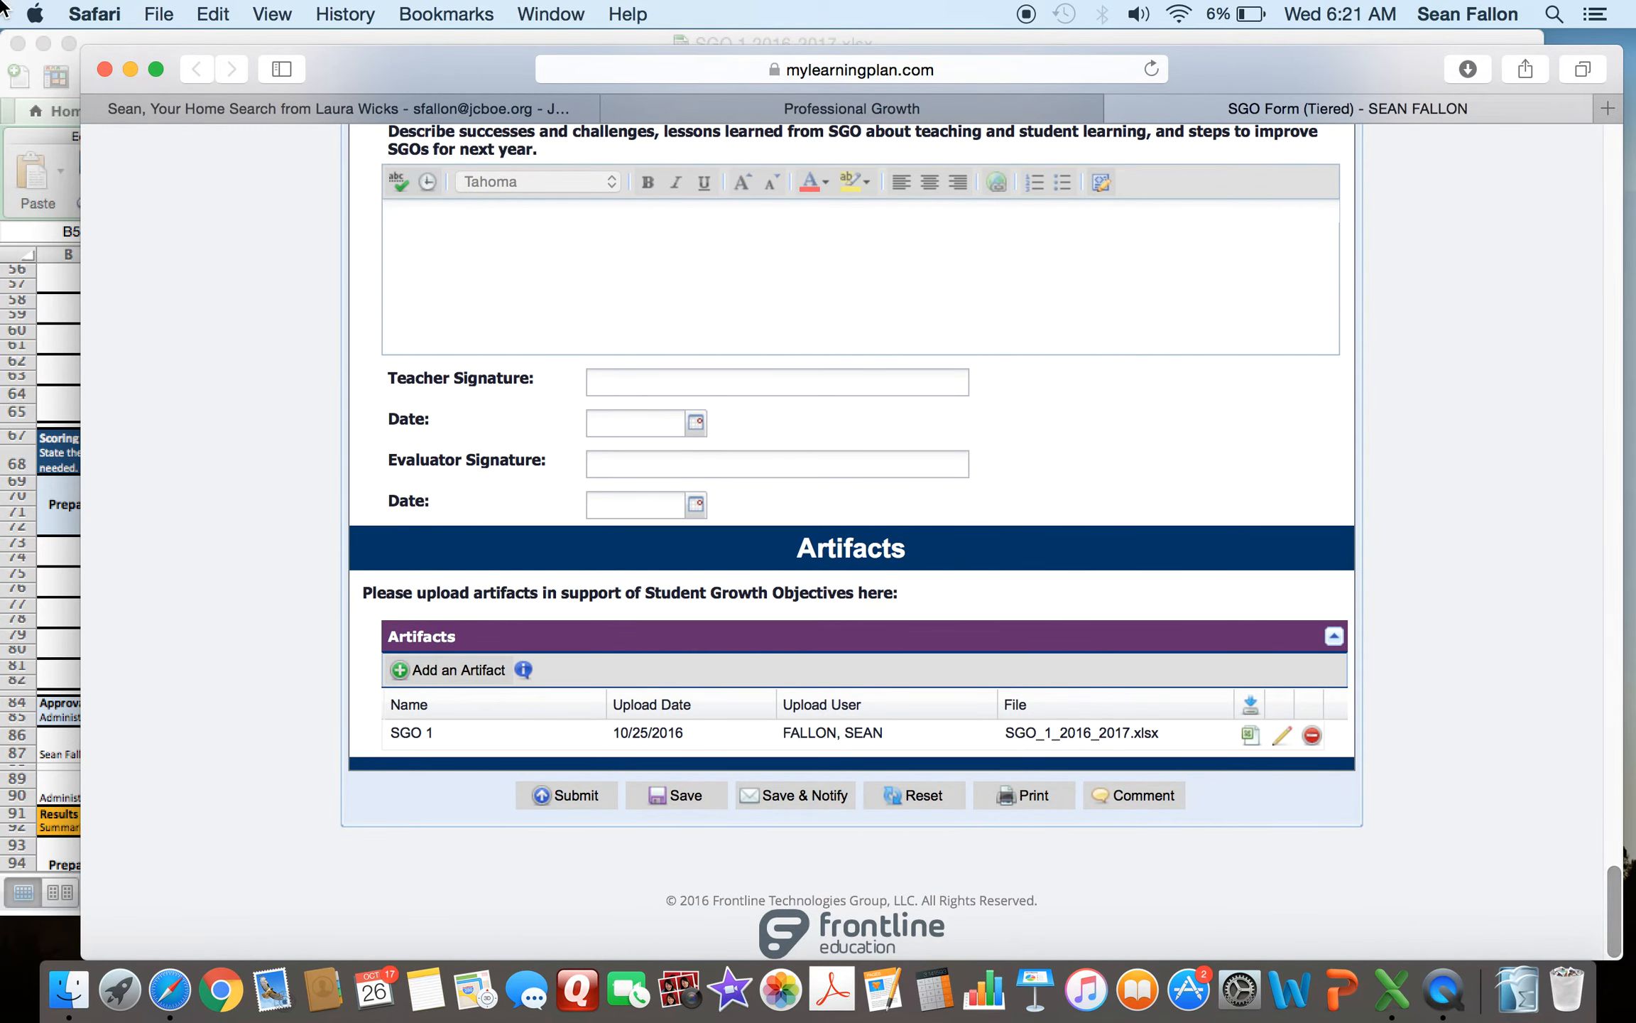
- Close the SGO 1 2016-2017.xlsx workbook, saving its changes
click(64, 162)
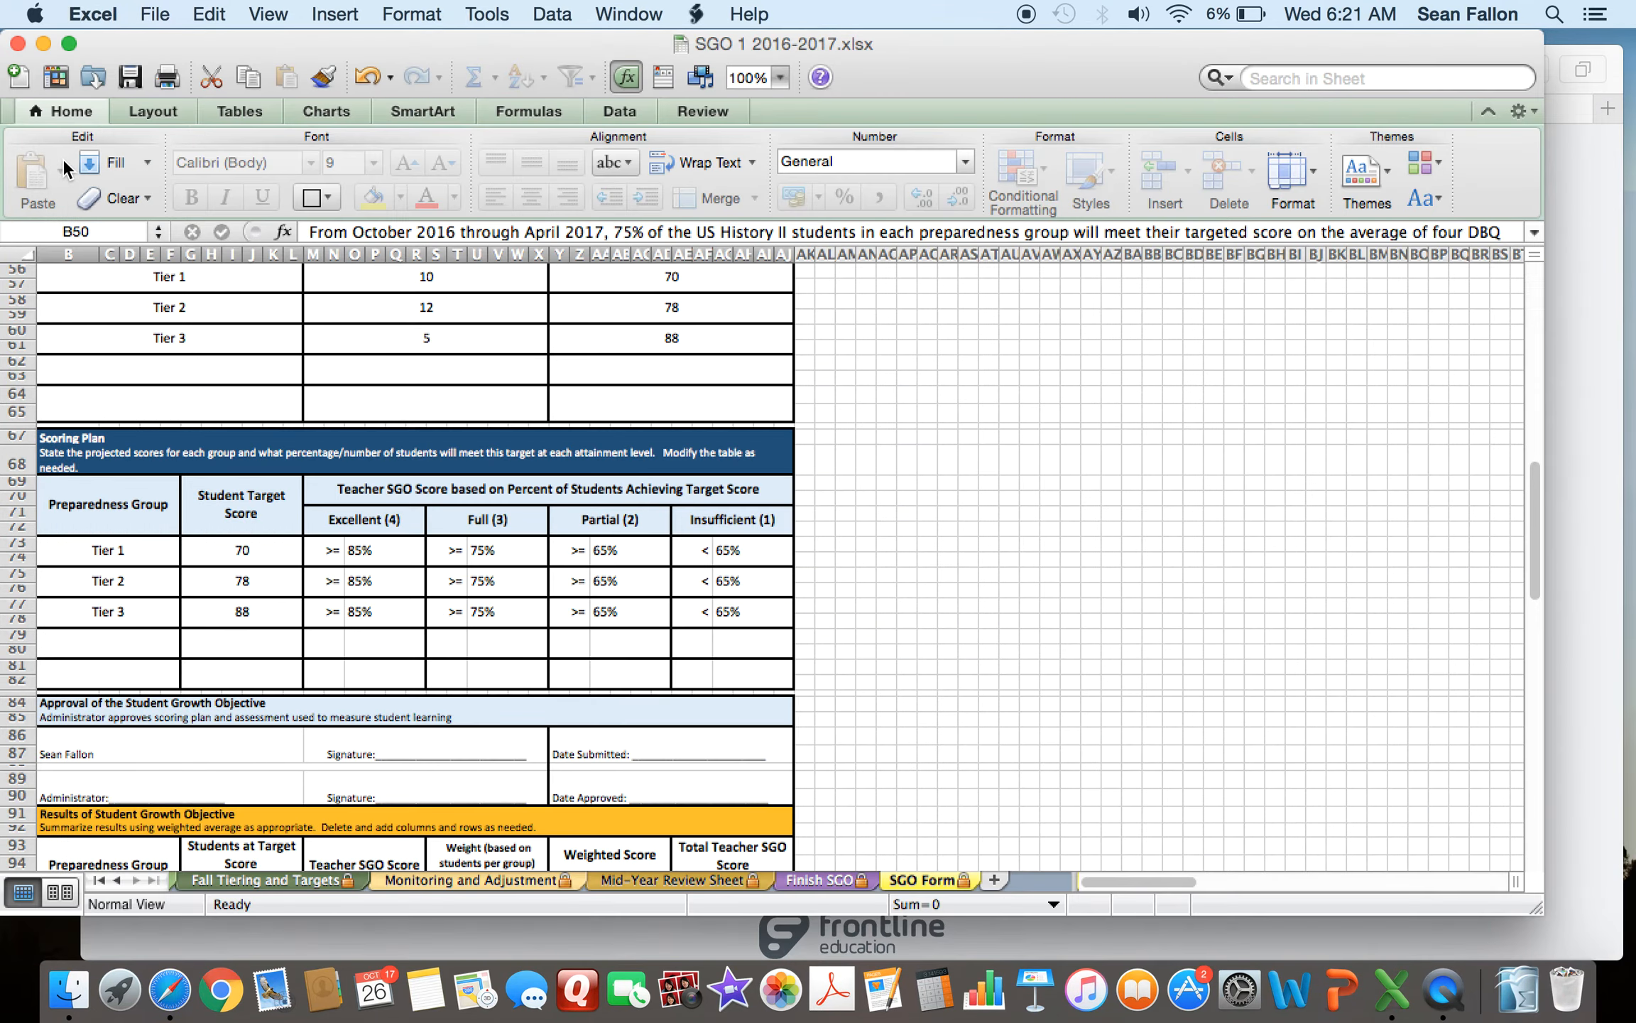
click(18, 45)
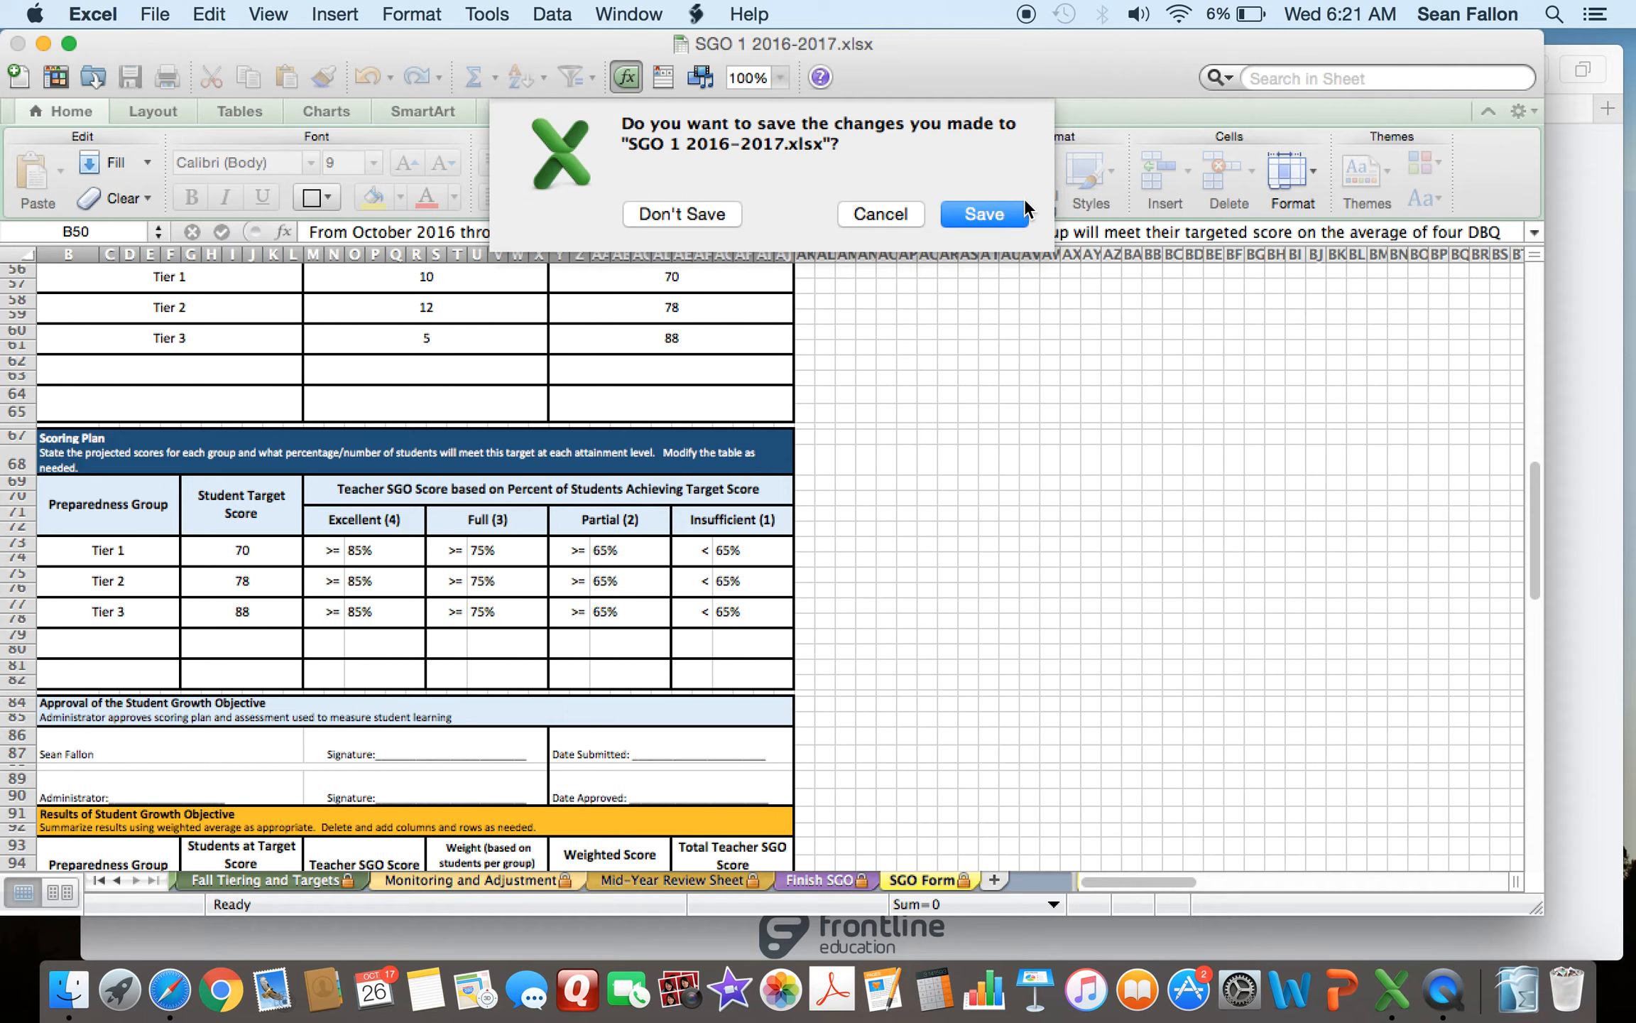
click(985, 214)
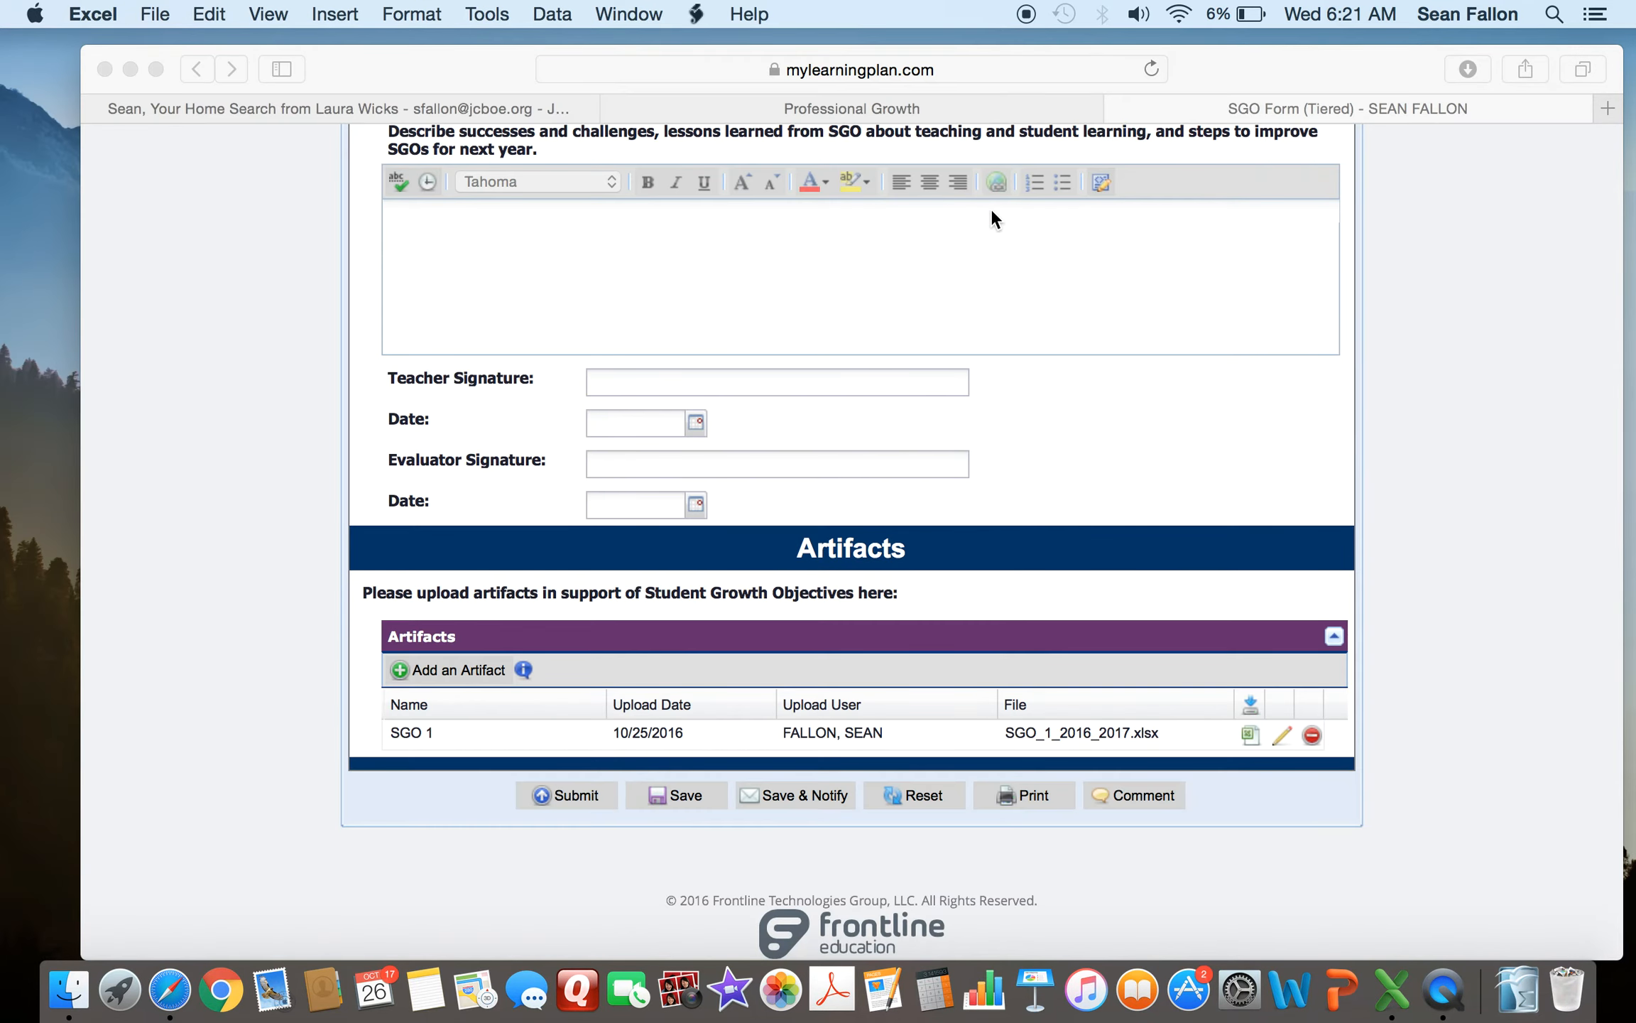
- Start adding a new artifact and name it SGO 1
scroll(1550, 593, down, 2)
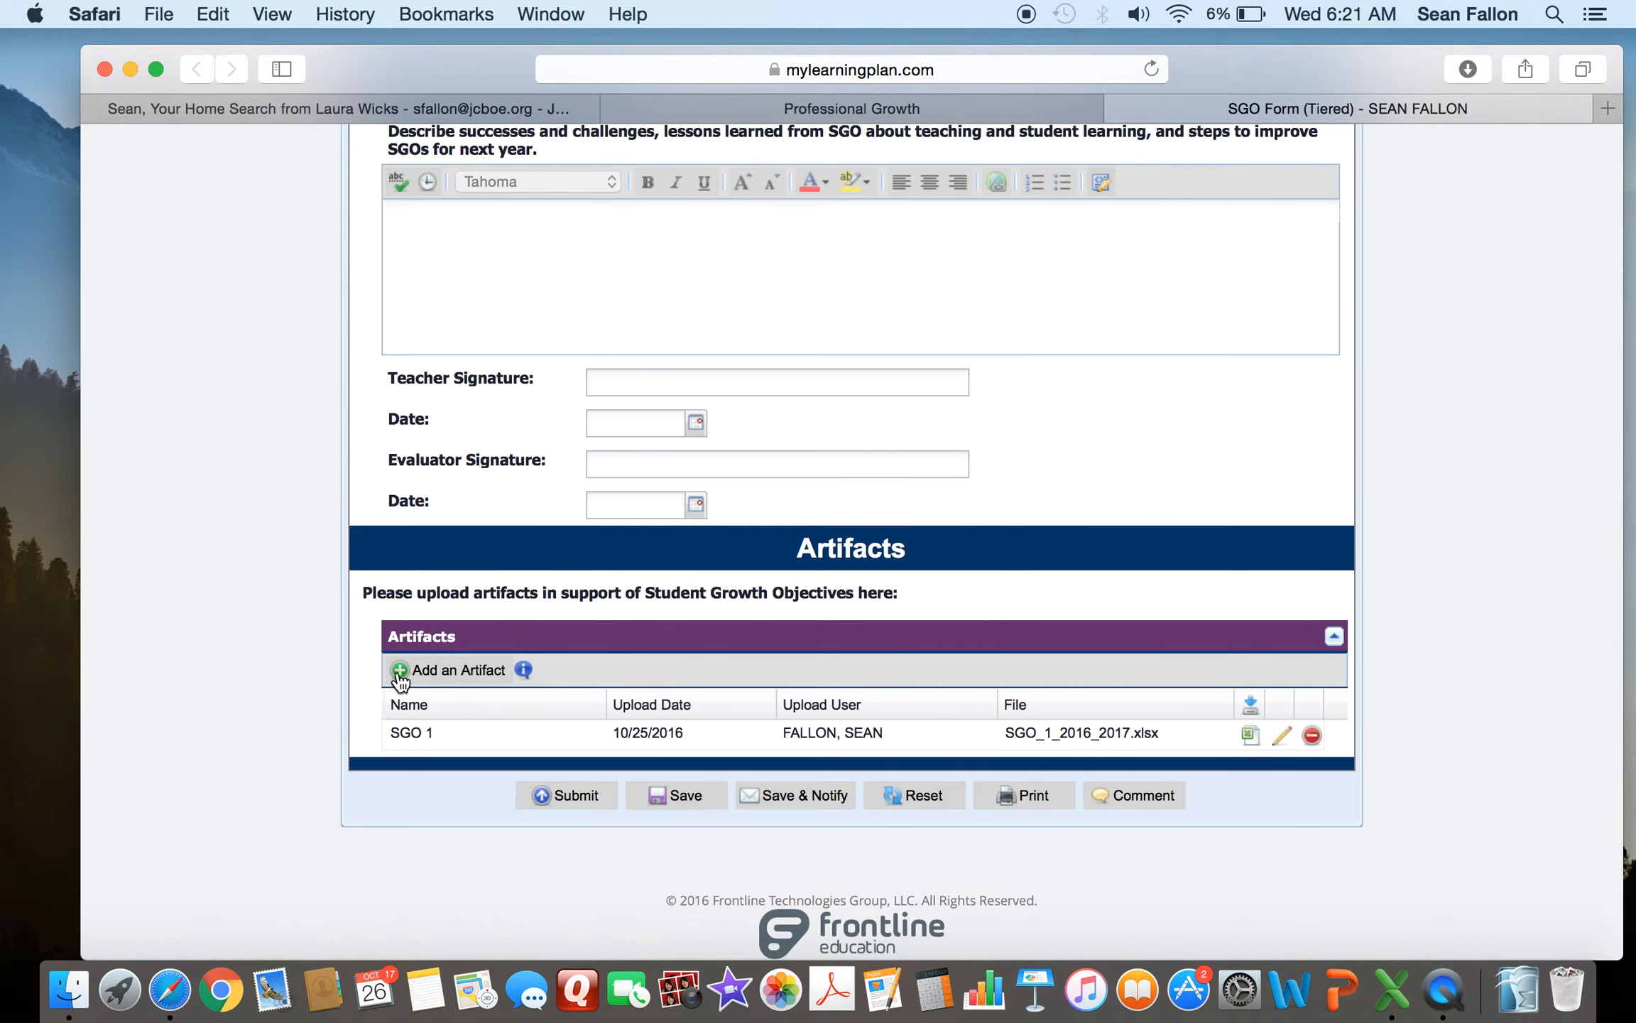
click(444, 675)
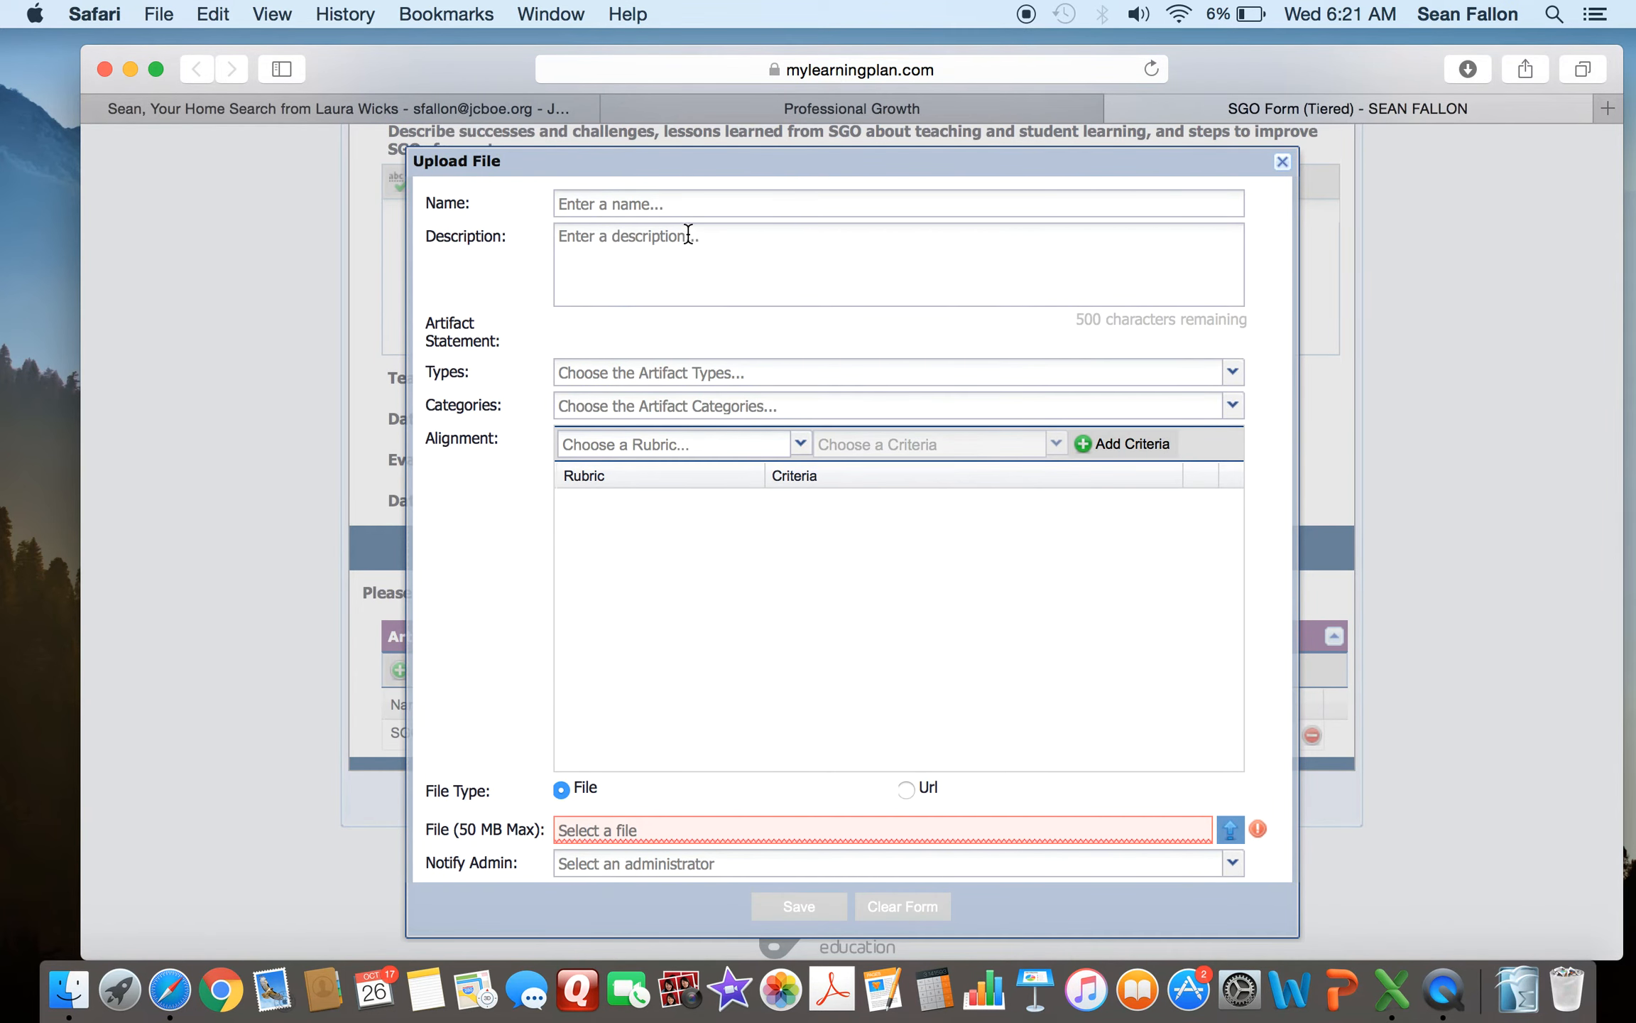
click(639, 206)
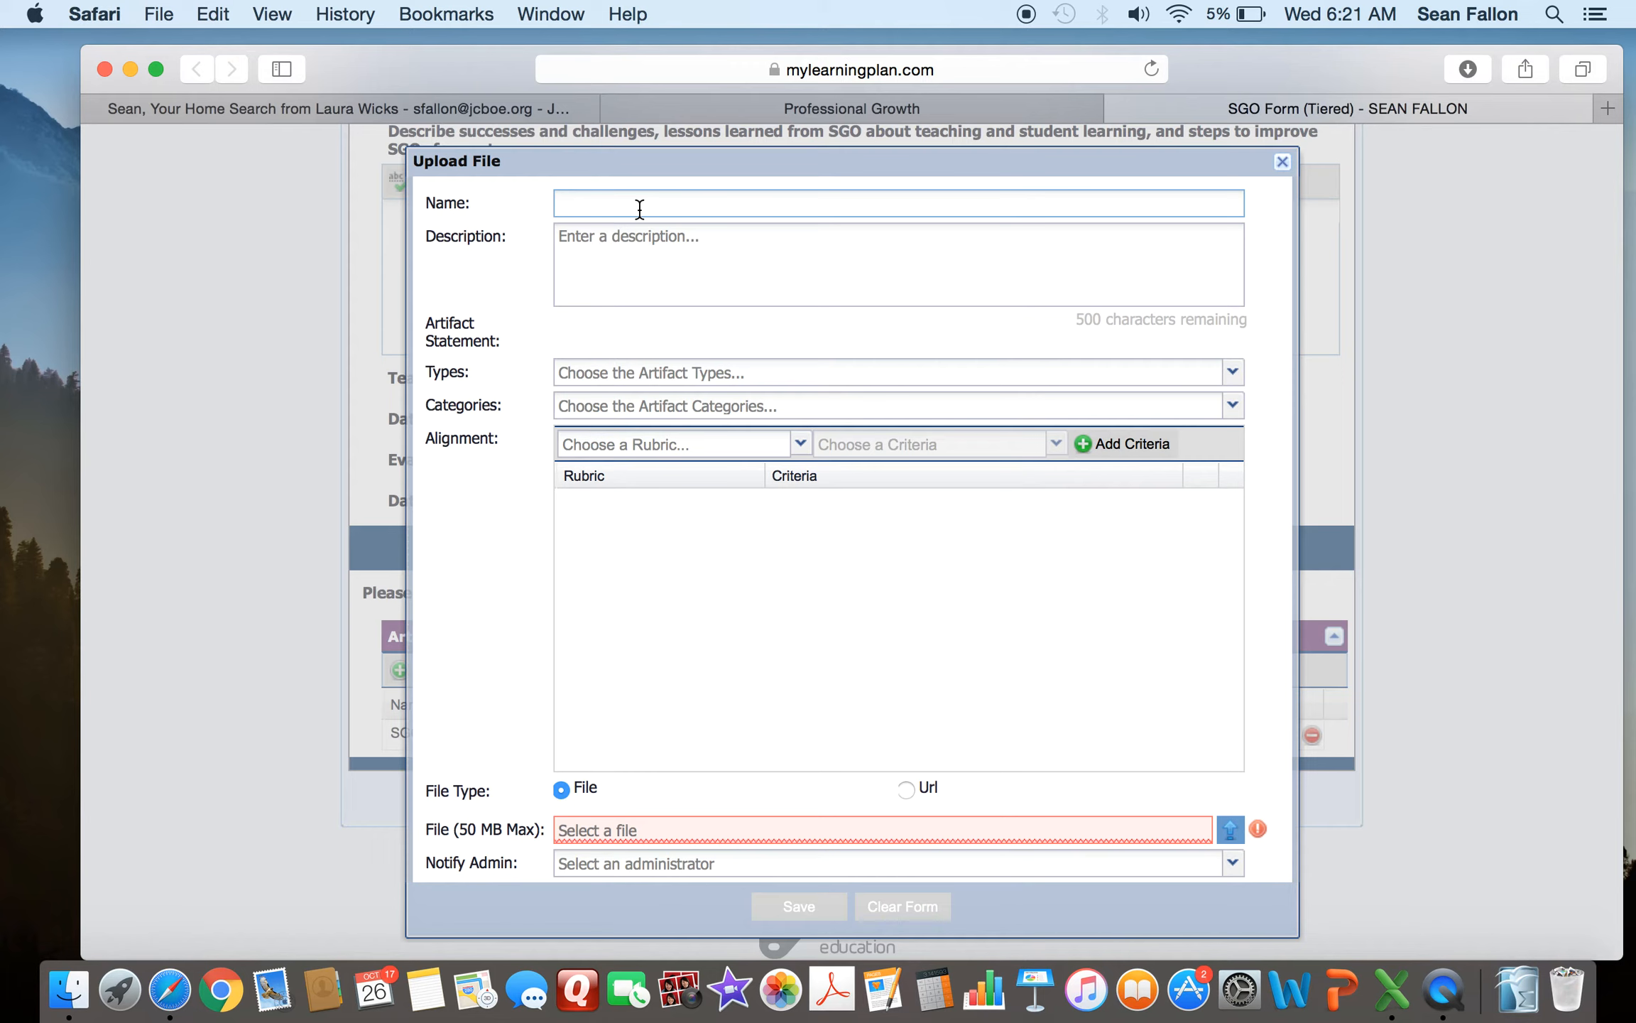
text(SGO 1)
- Align the artifact to the NJ Tiered SGO #1 Rubric with the SGO 1 Score criterion
click(800, 444)
scroll(726, 515, down, 5)
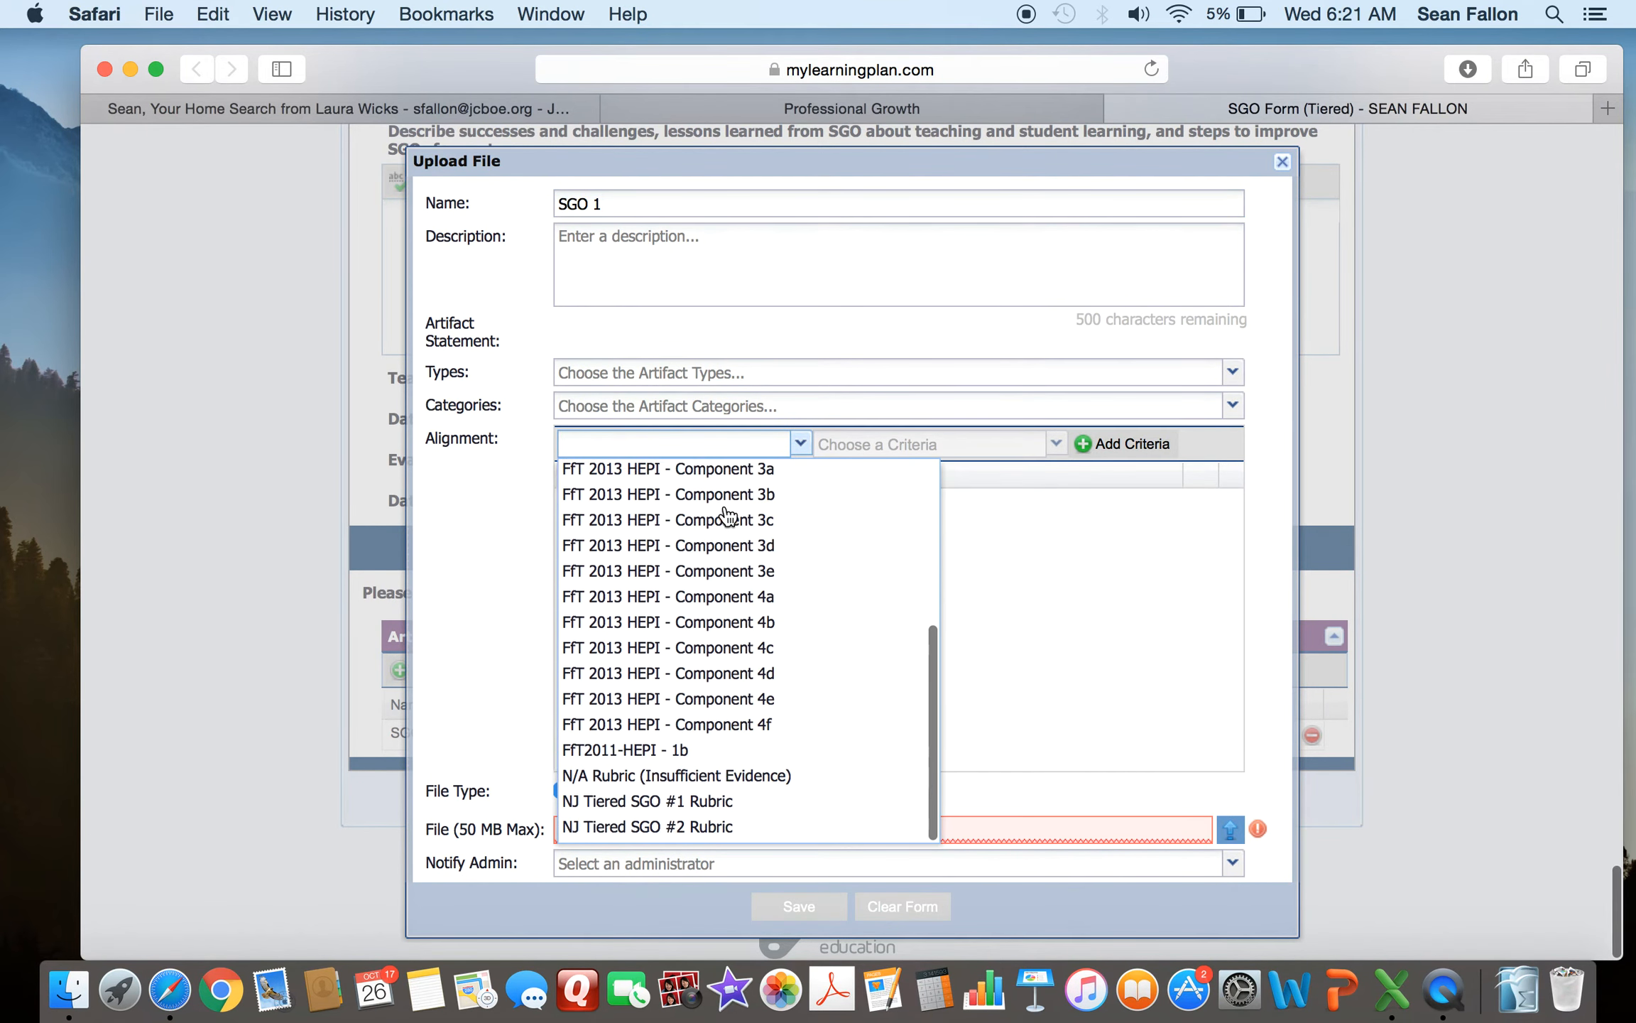
click(605, 809)
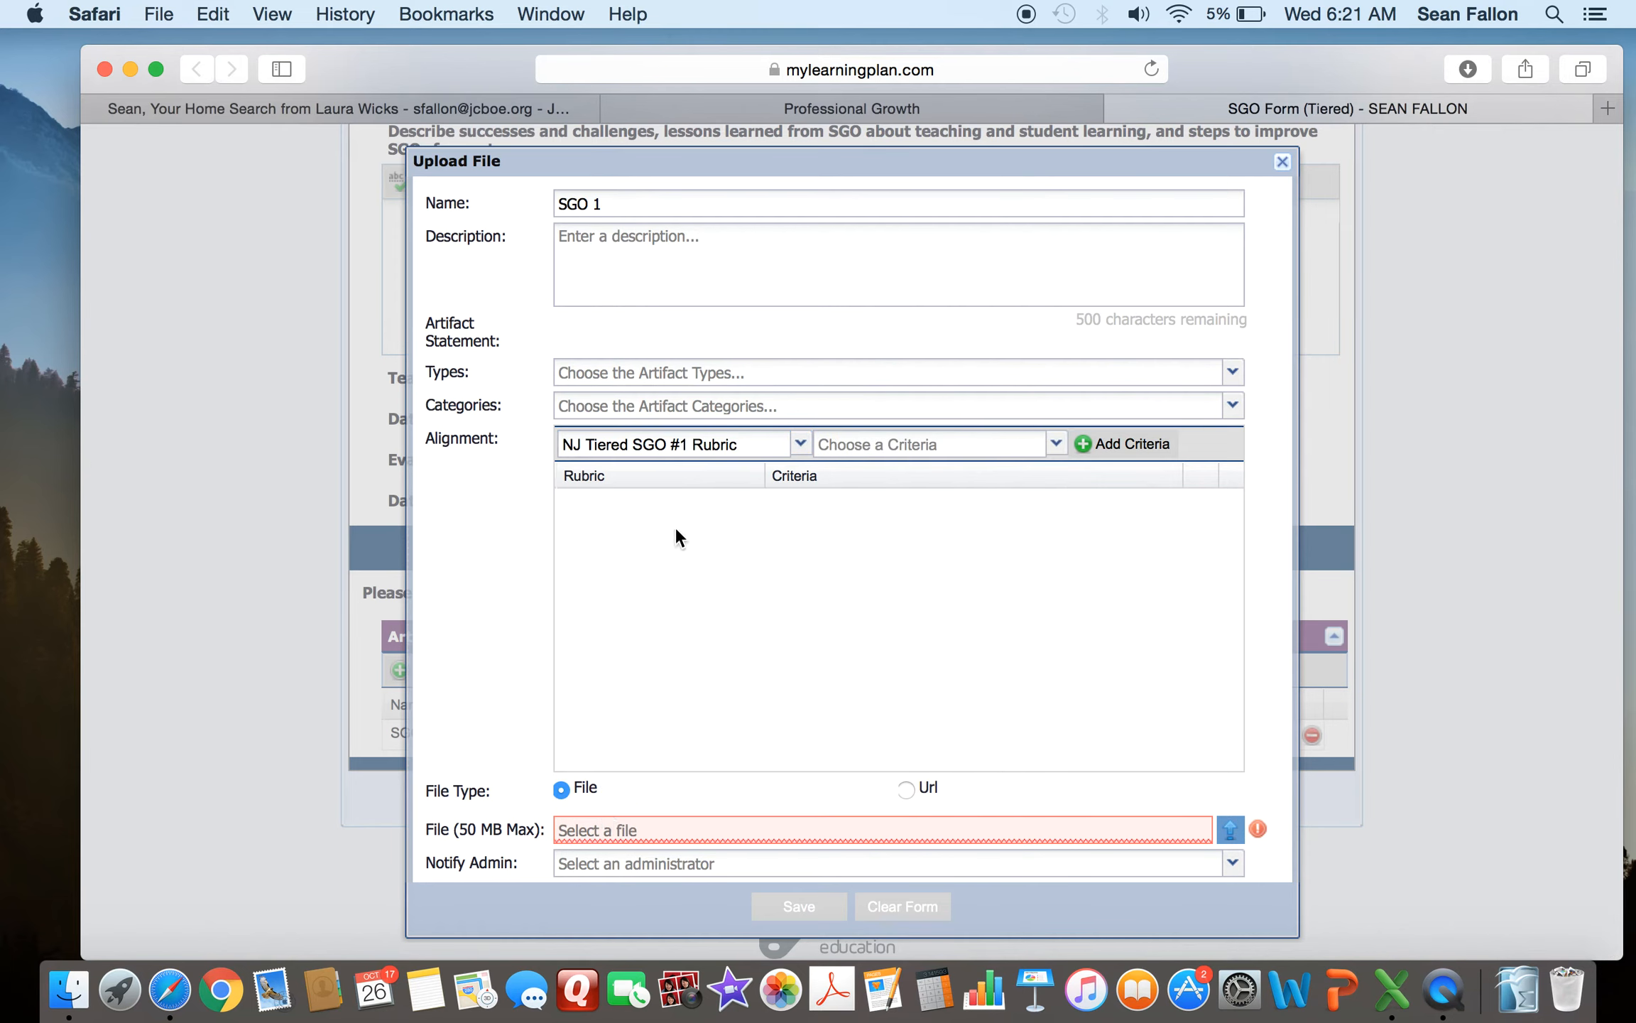
click(1057, 444)
click(828, 473)
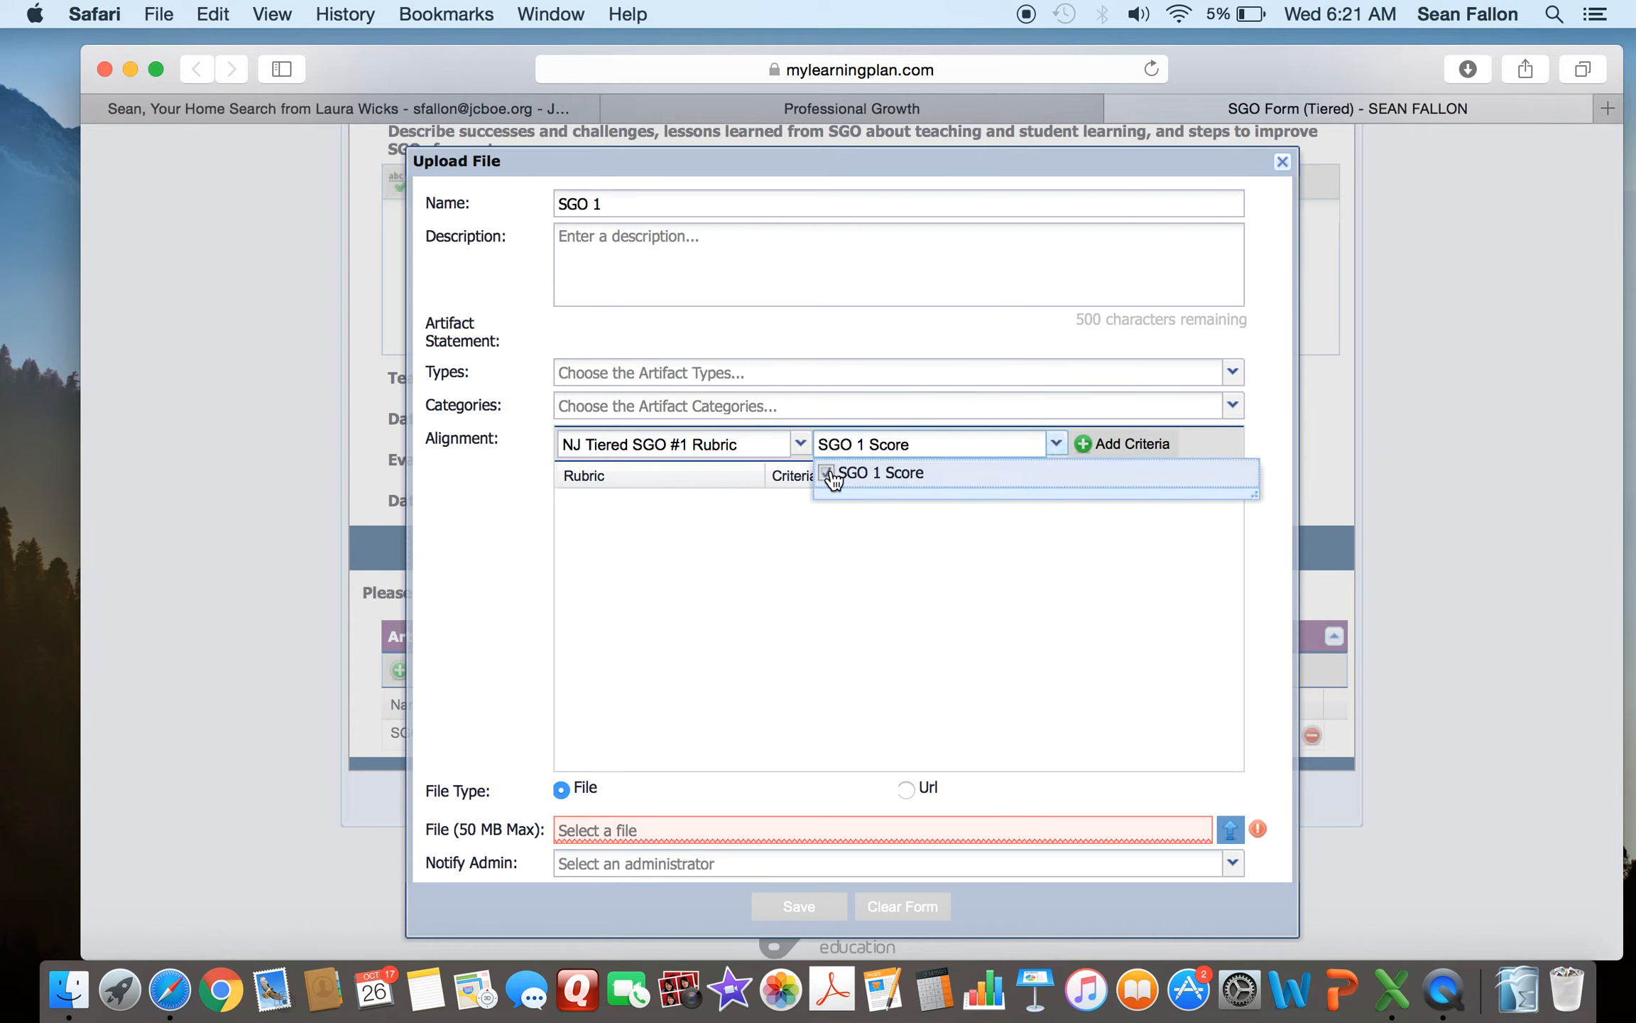
click(980, 581)
click(1091, 450)
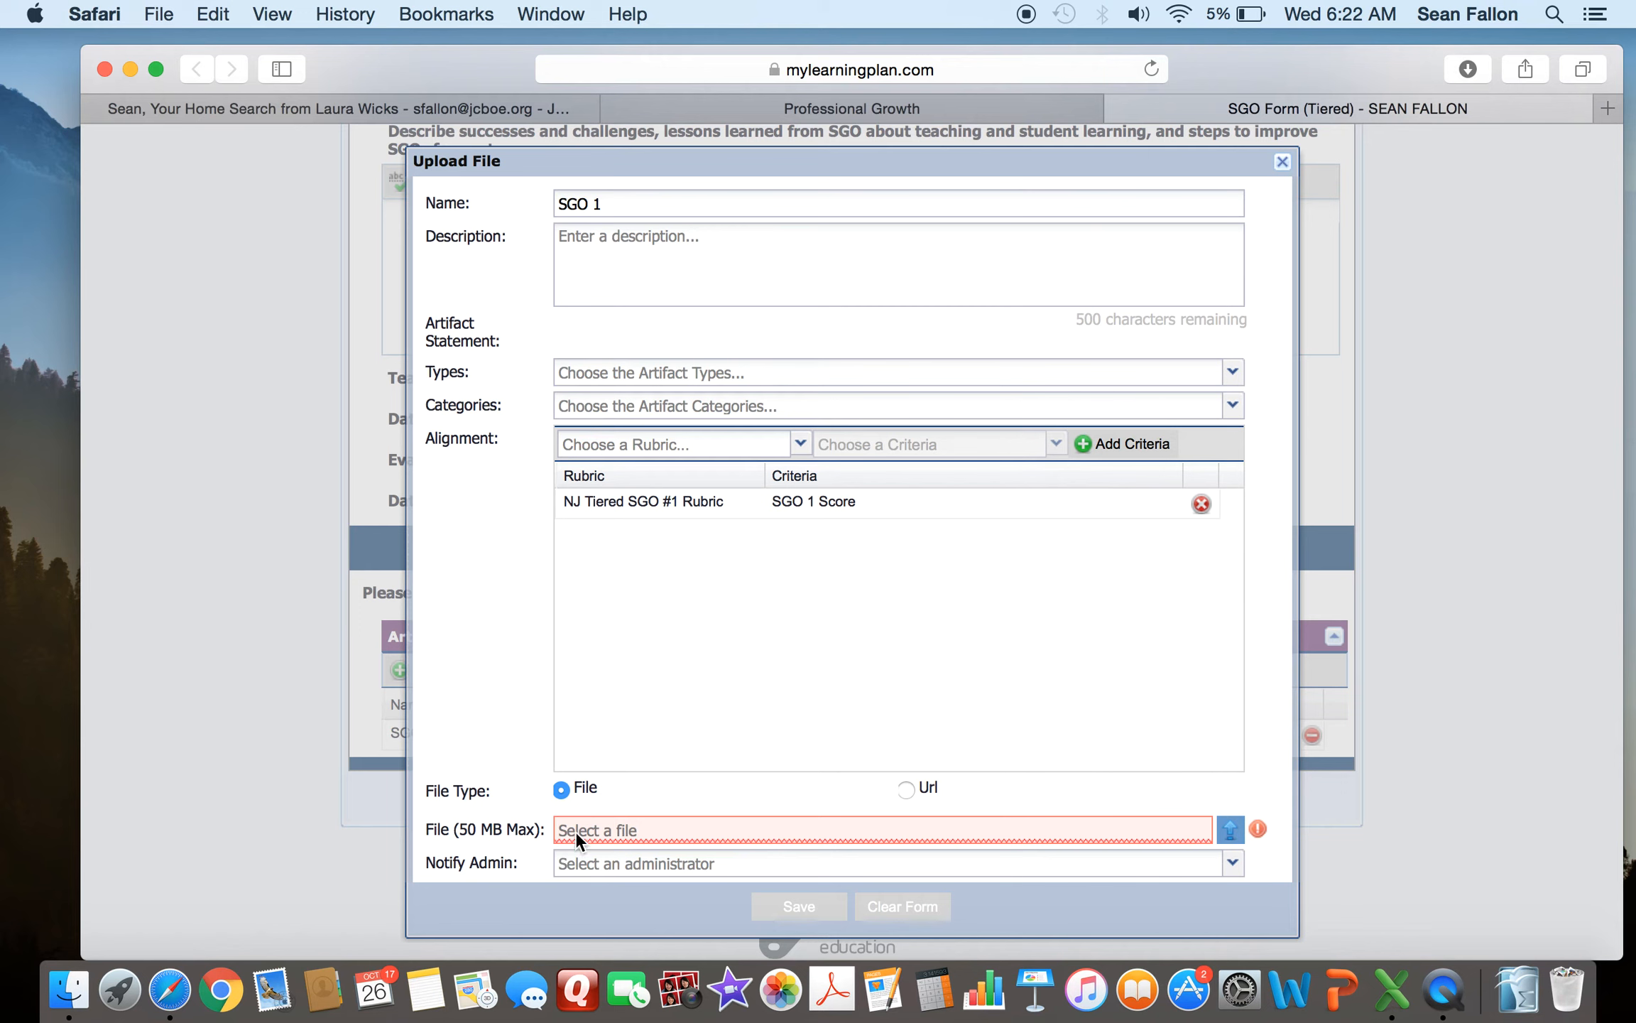
- Attach the SGO 1 2016-2017 spreadsheet from the Desktop and save the artifact
click(1231, 830)
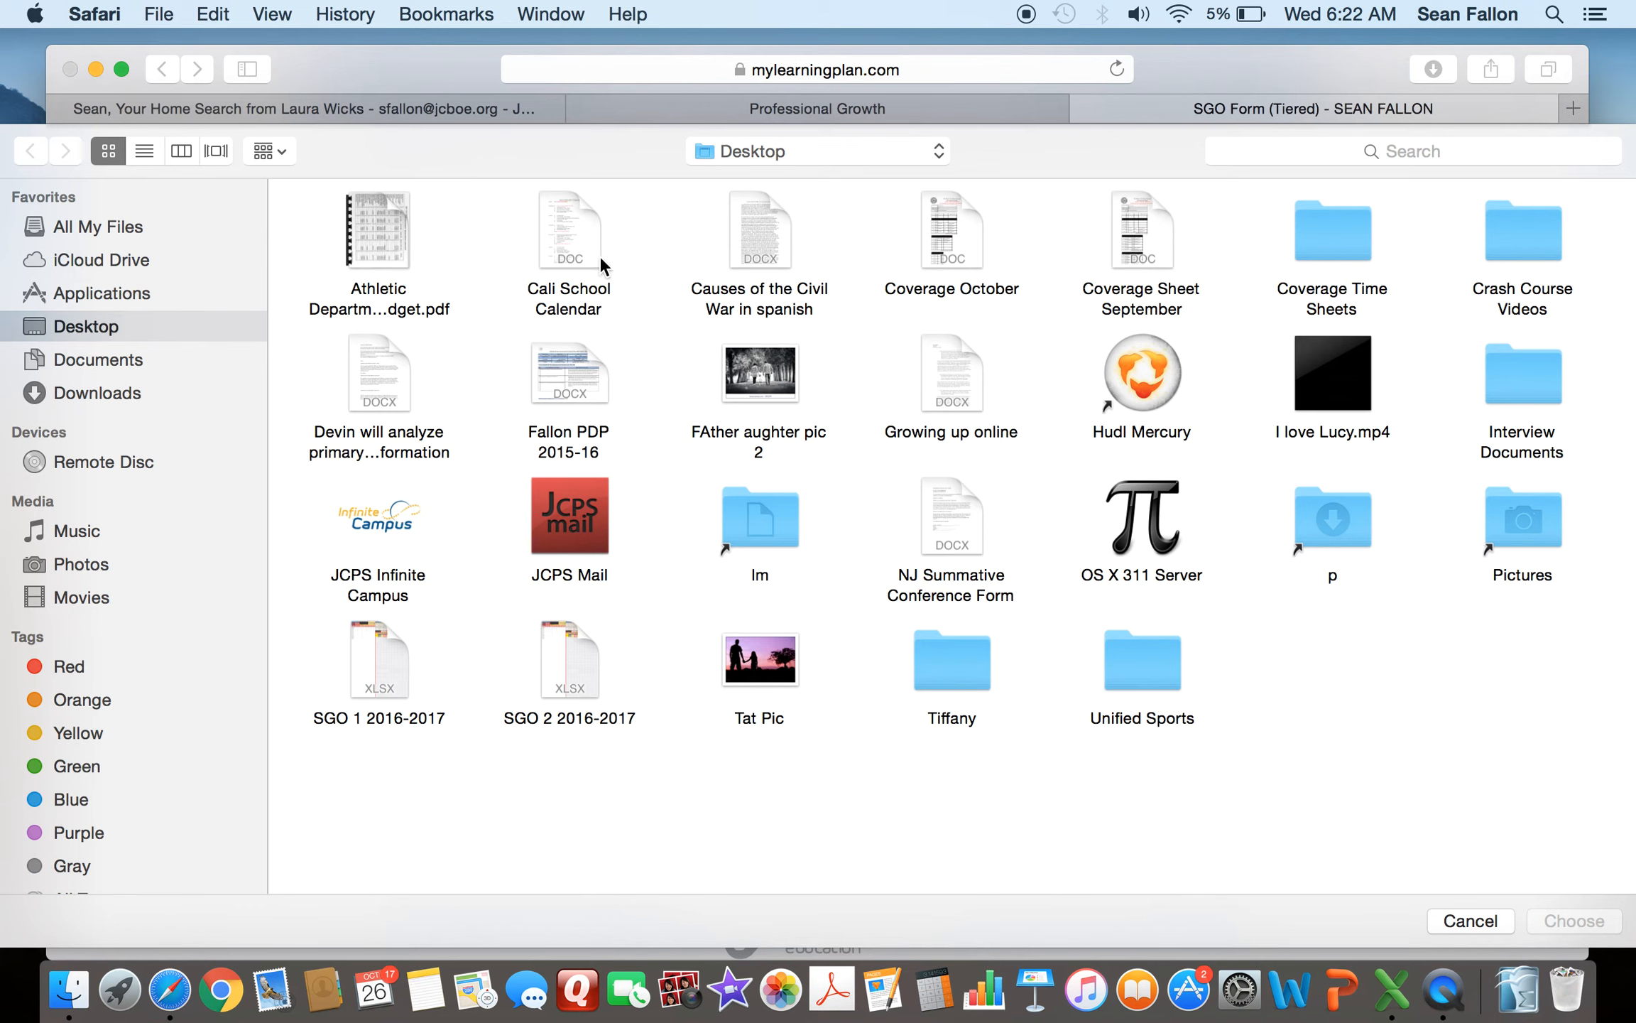
double_click(387, 667)
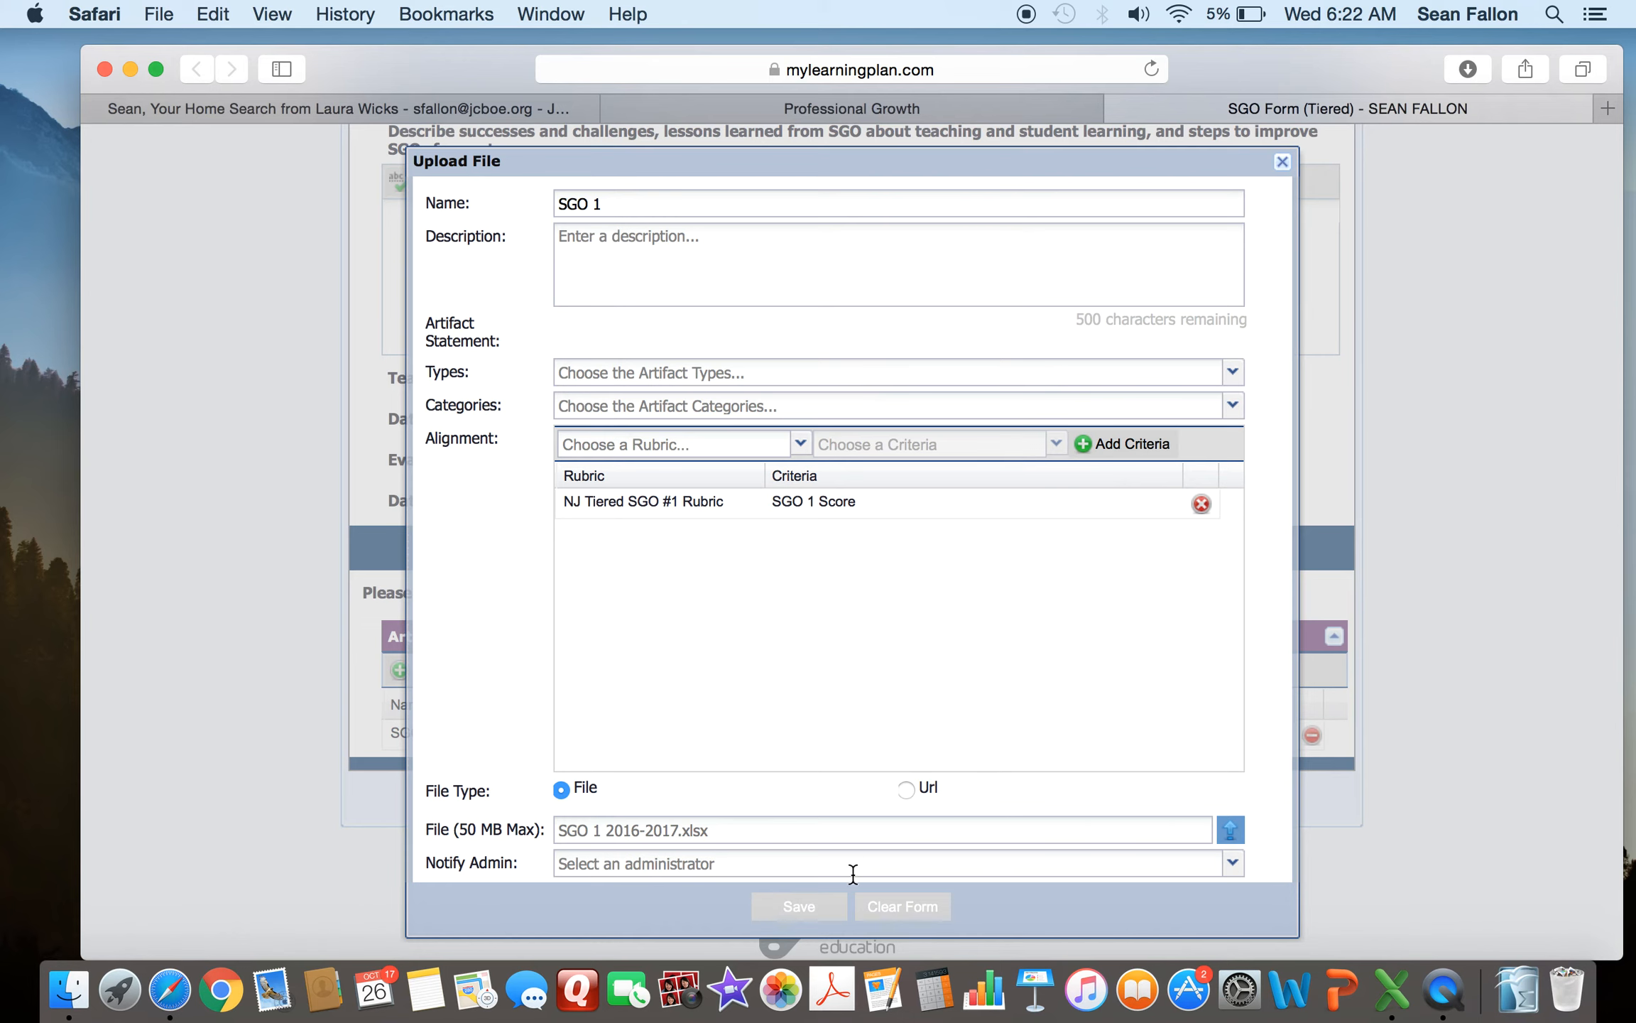
click(802, 909)
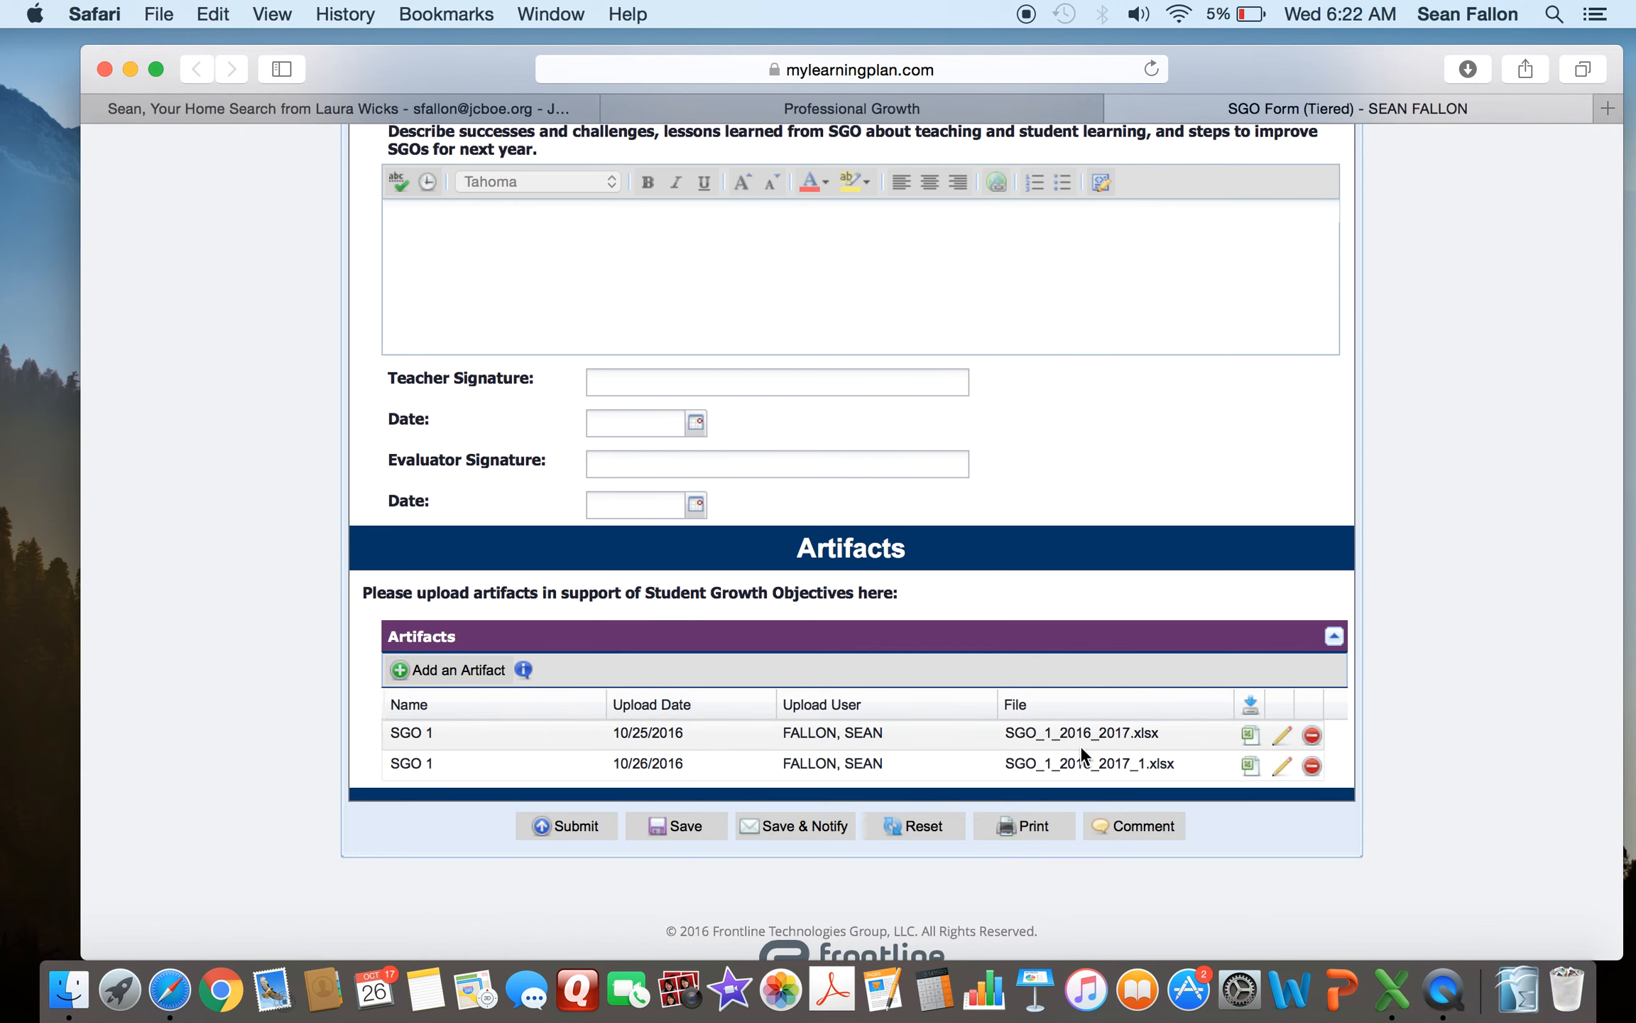
- Delete the newly uploaded duplicate SGO 1 artifact from the Artifacts list
click(1311, 765)
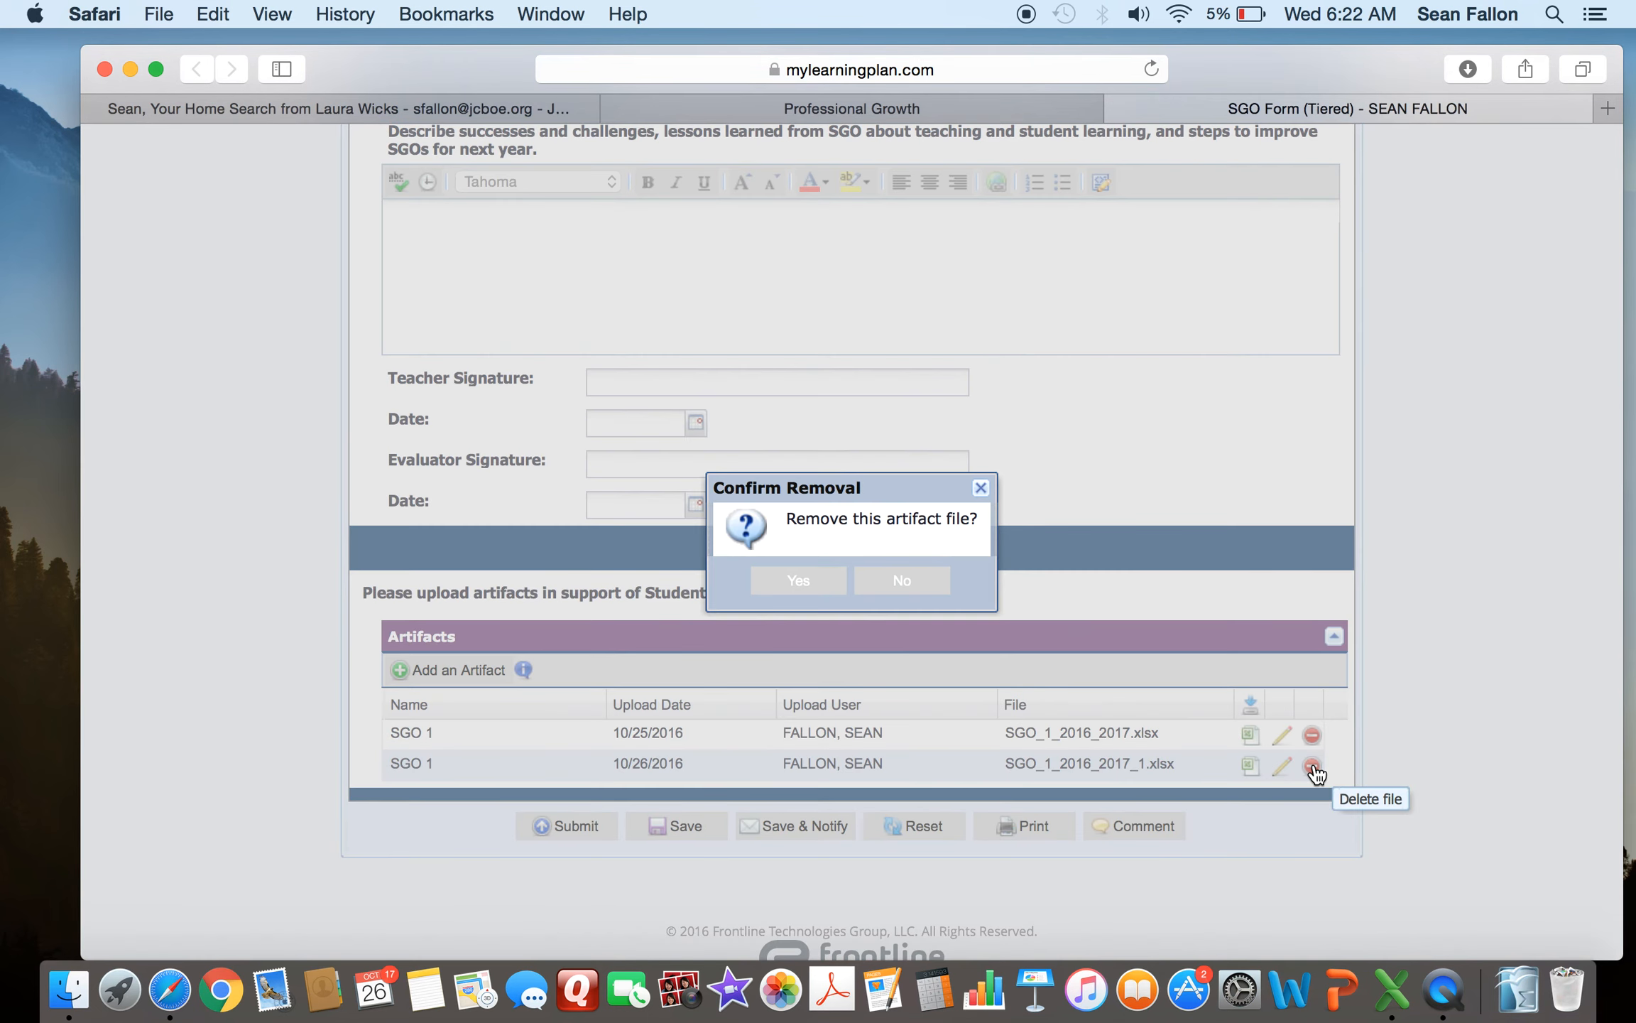
click(812, 584)
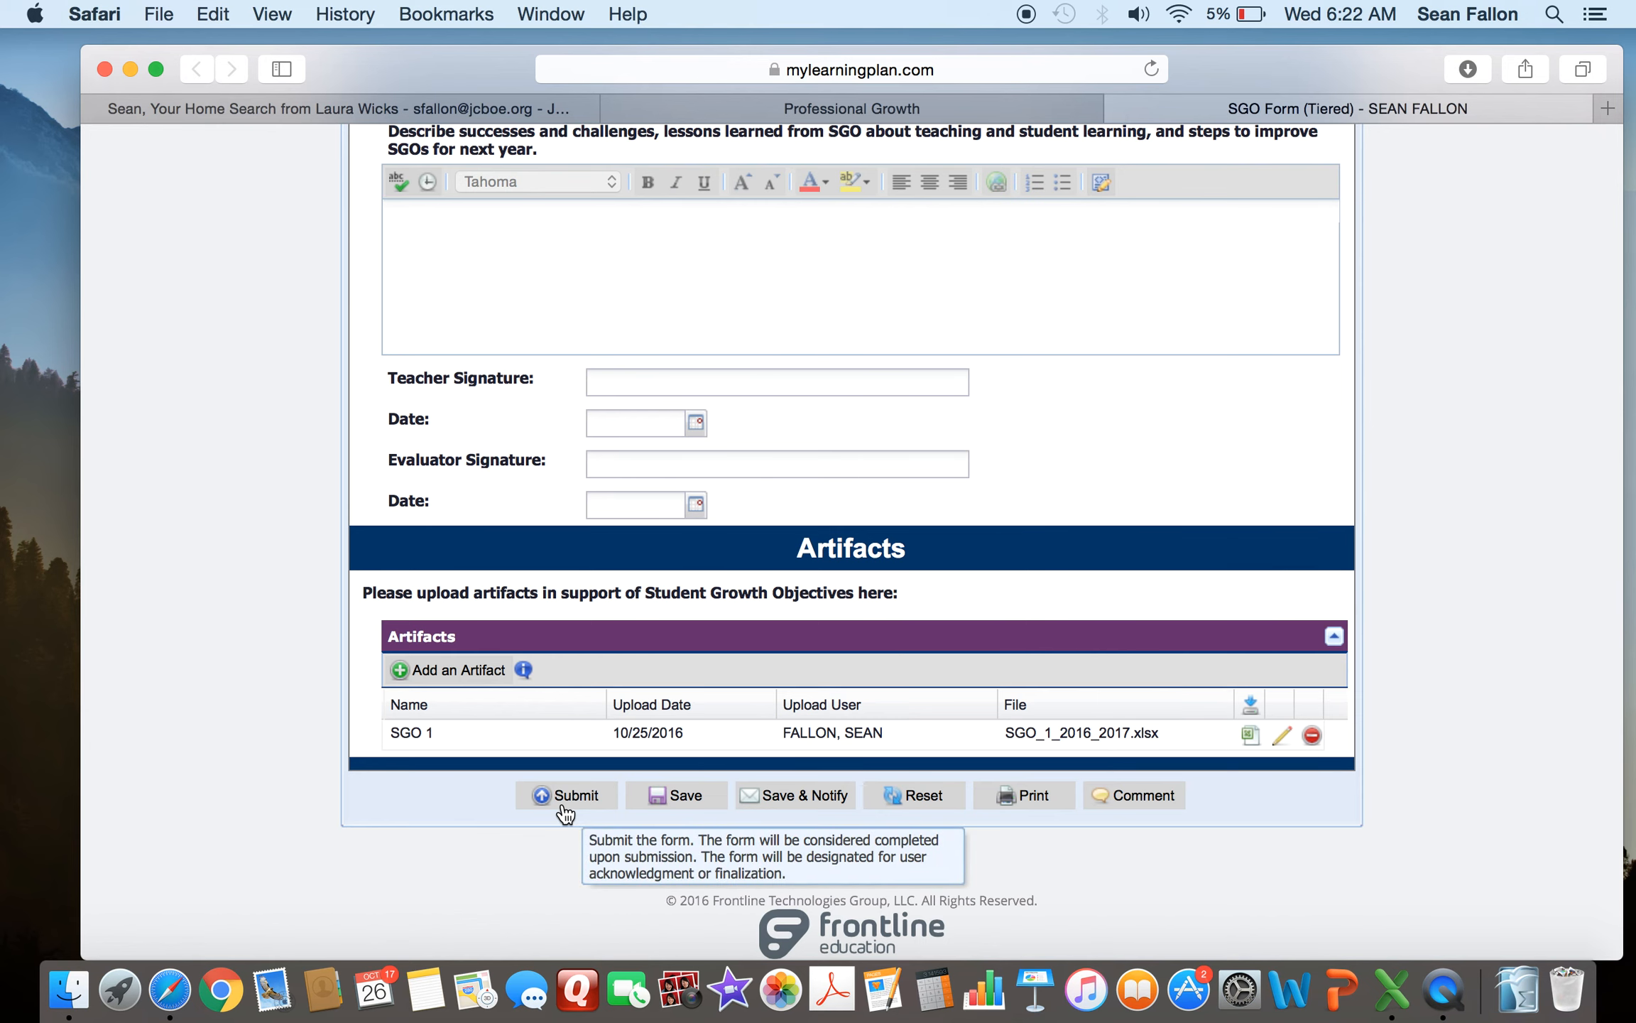
- Save the SGO form and dismiss the save message
click(677, 795)
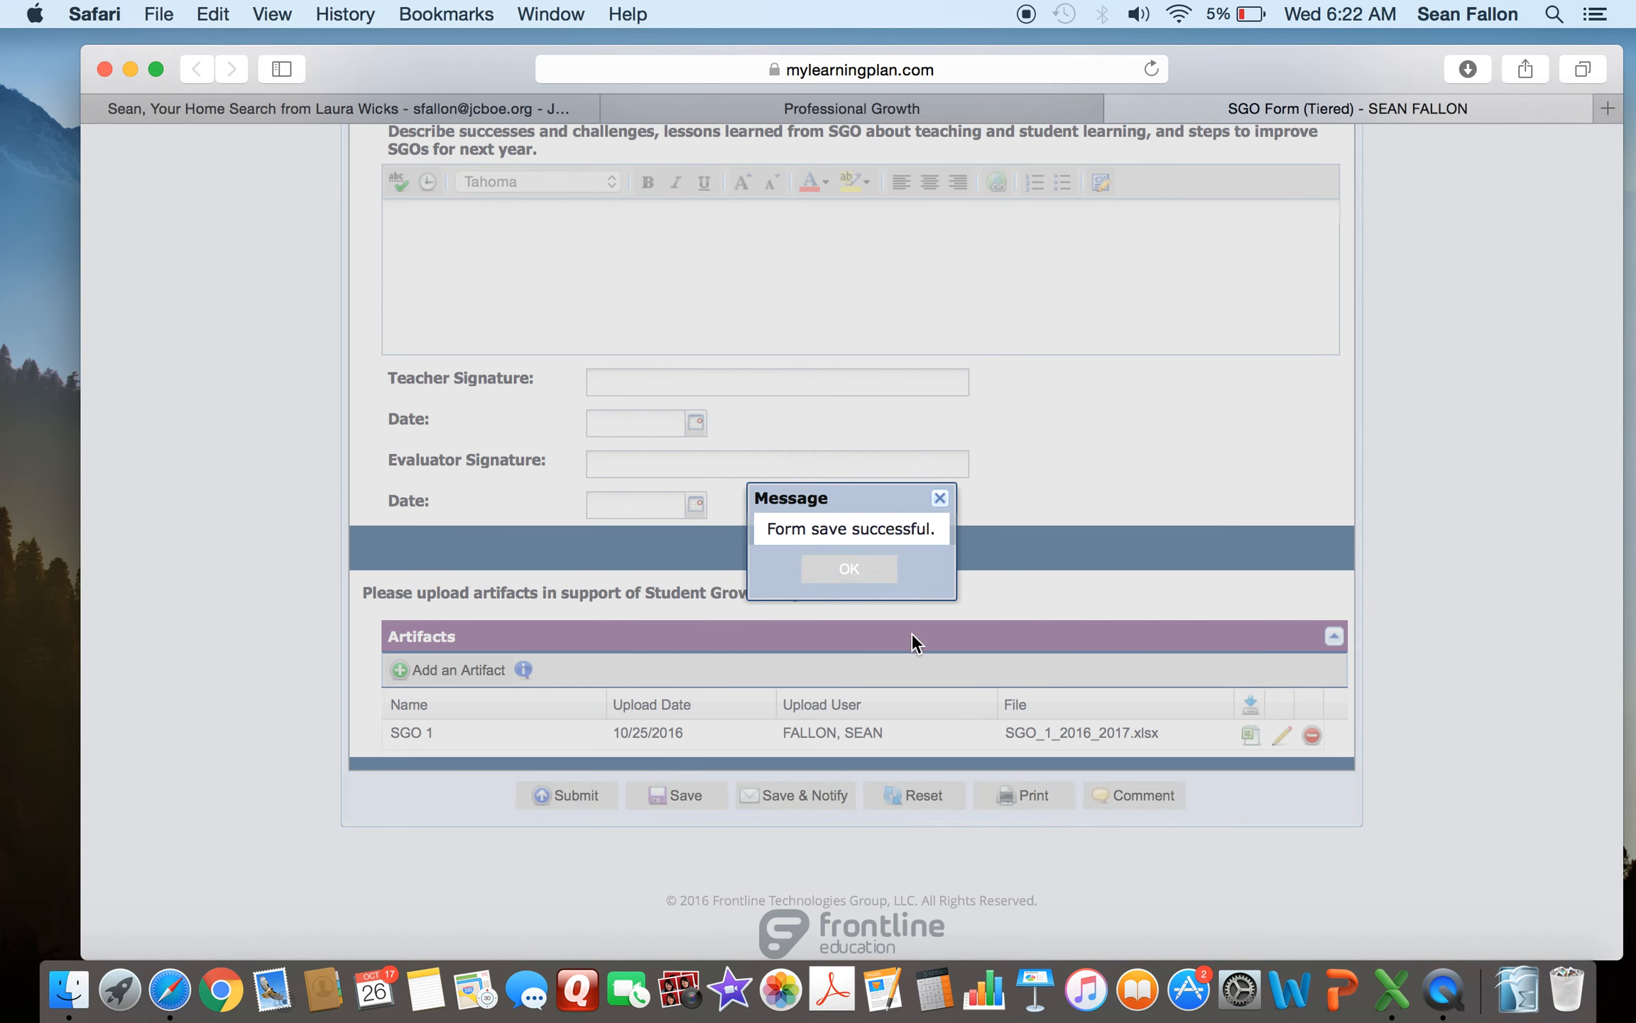
click(862, 573)
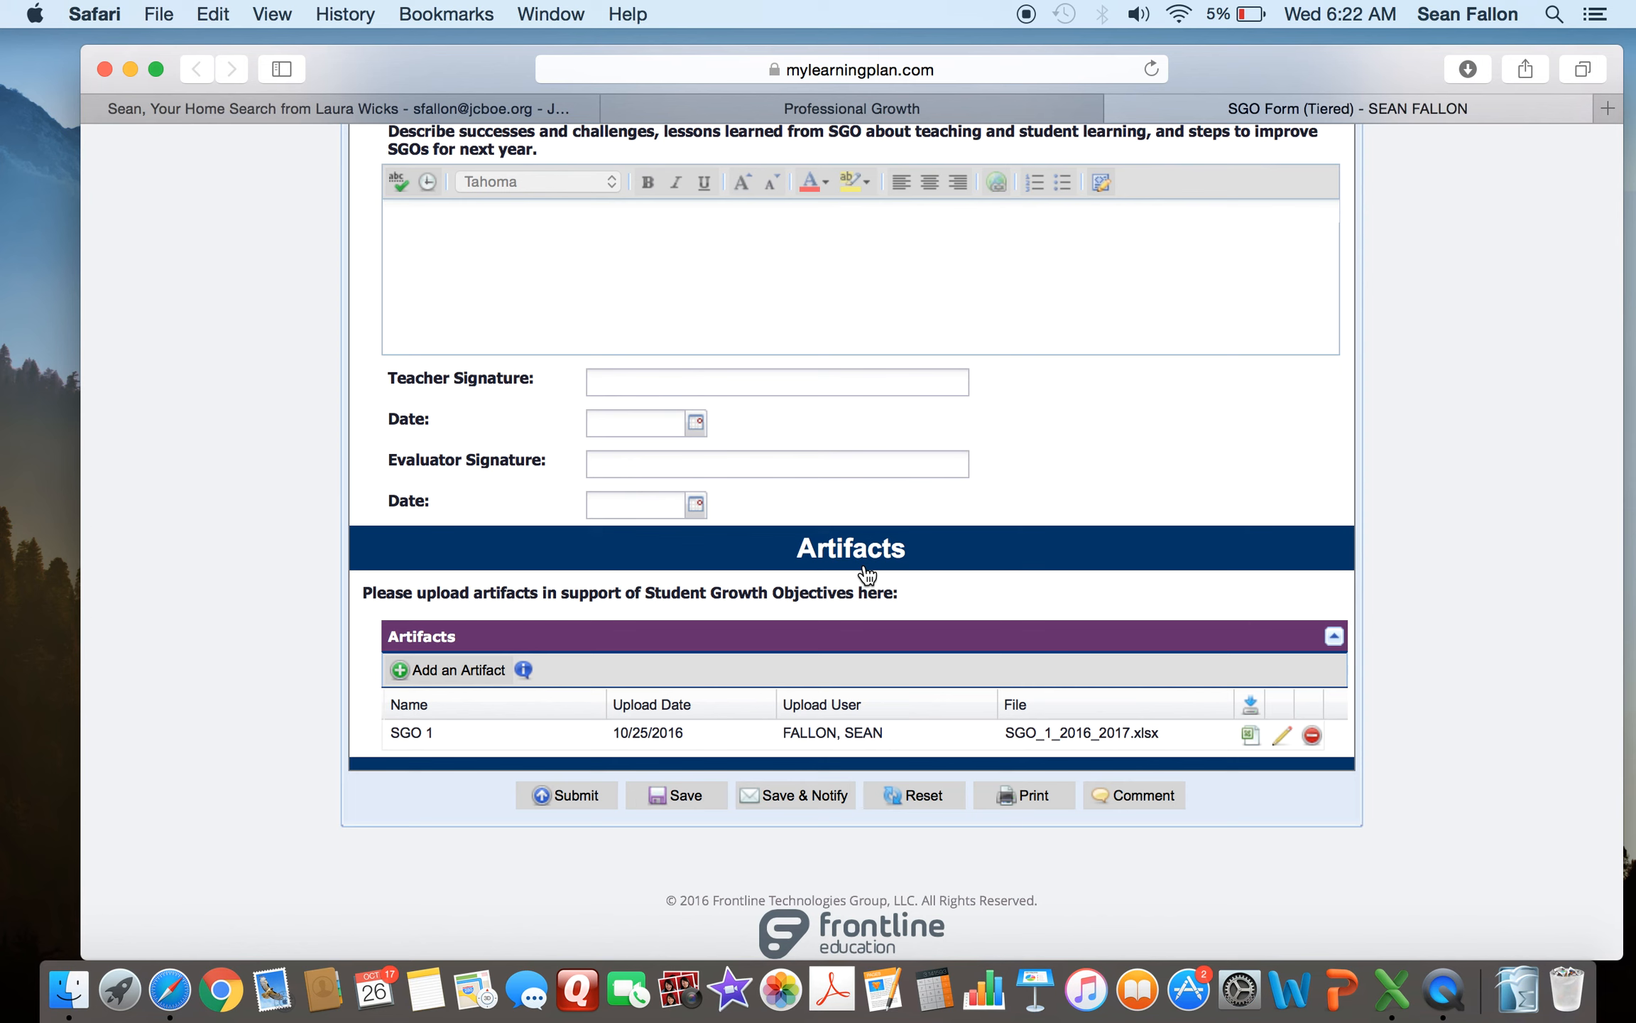
scroll(190, 503, up, 20)
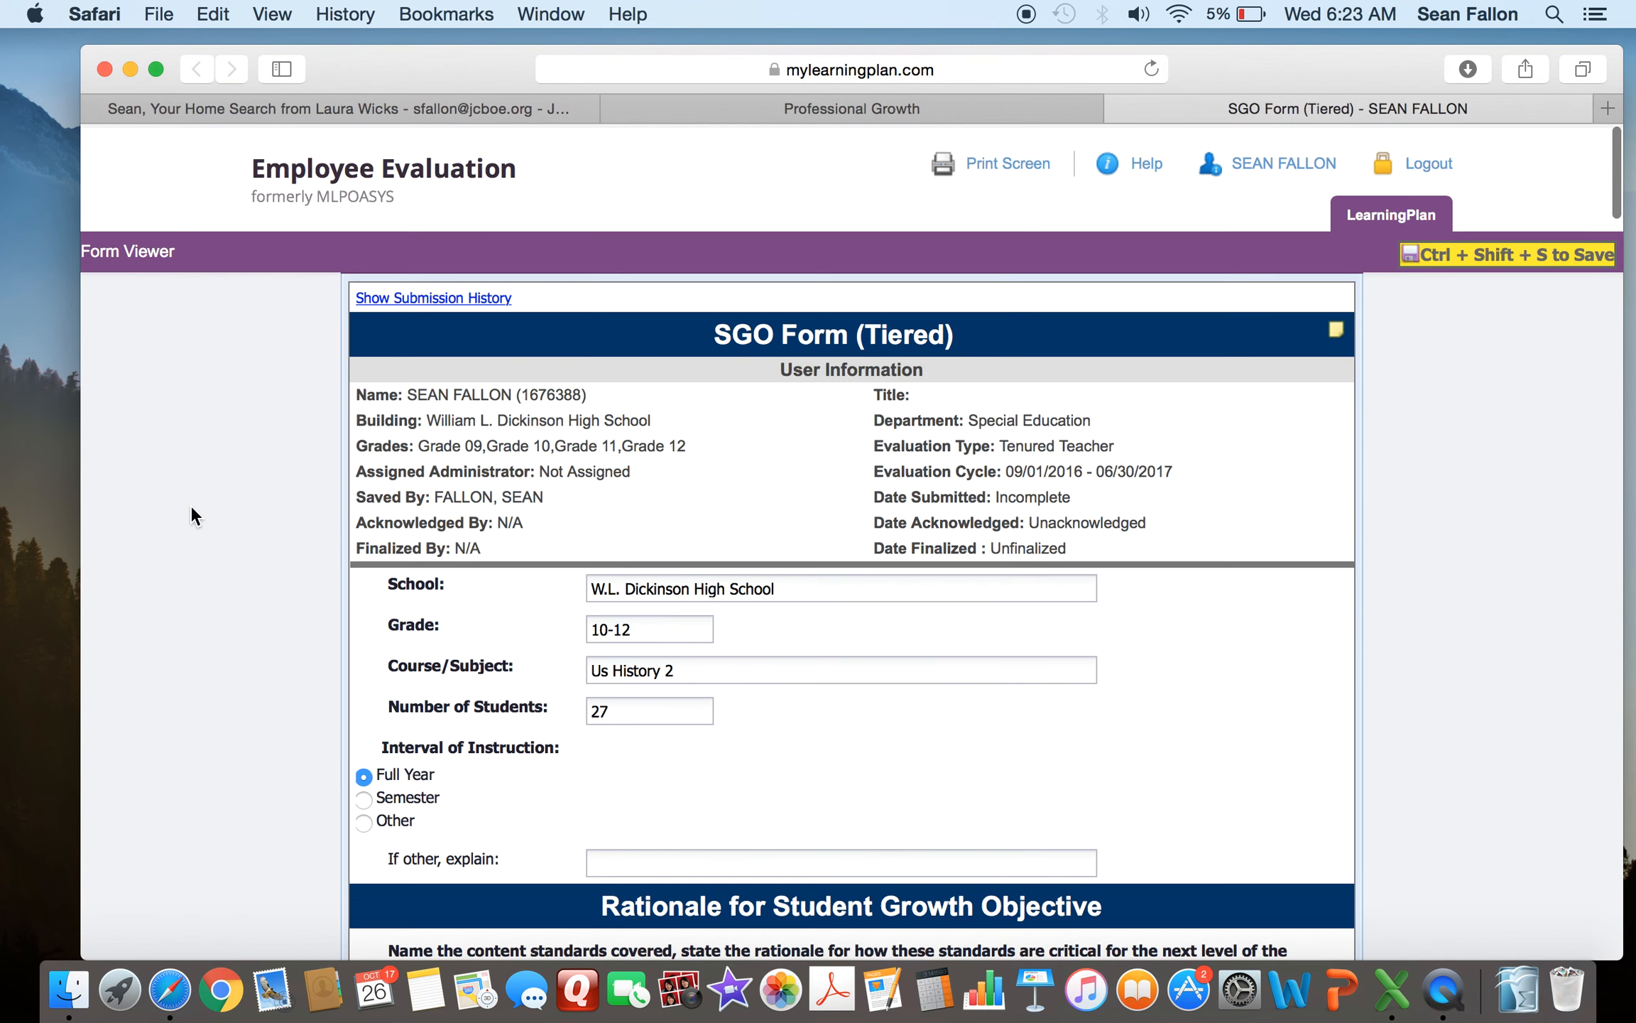